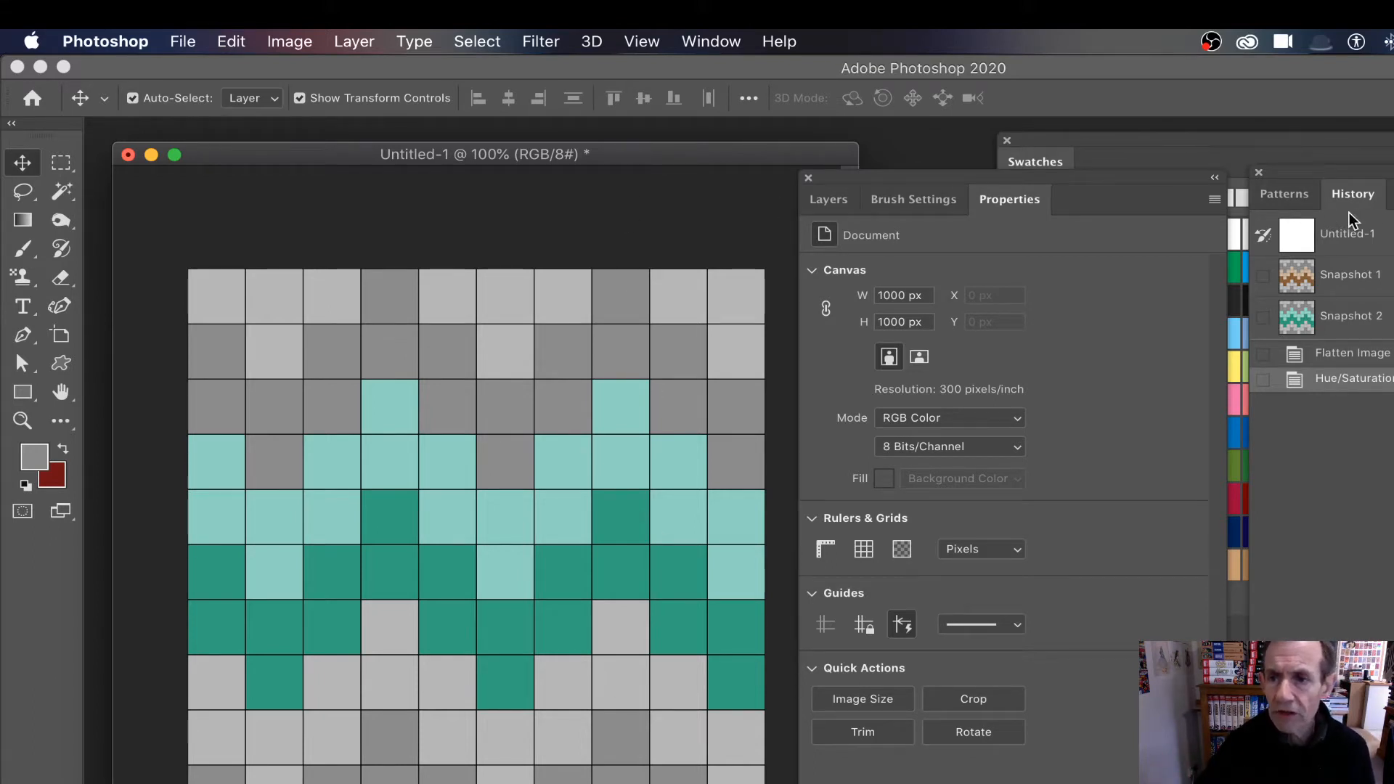
# Revert the document to its blank initial state and add a guide layout with 10 columns and 10 rows
pyautogui.click(1356, 247)
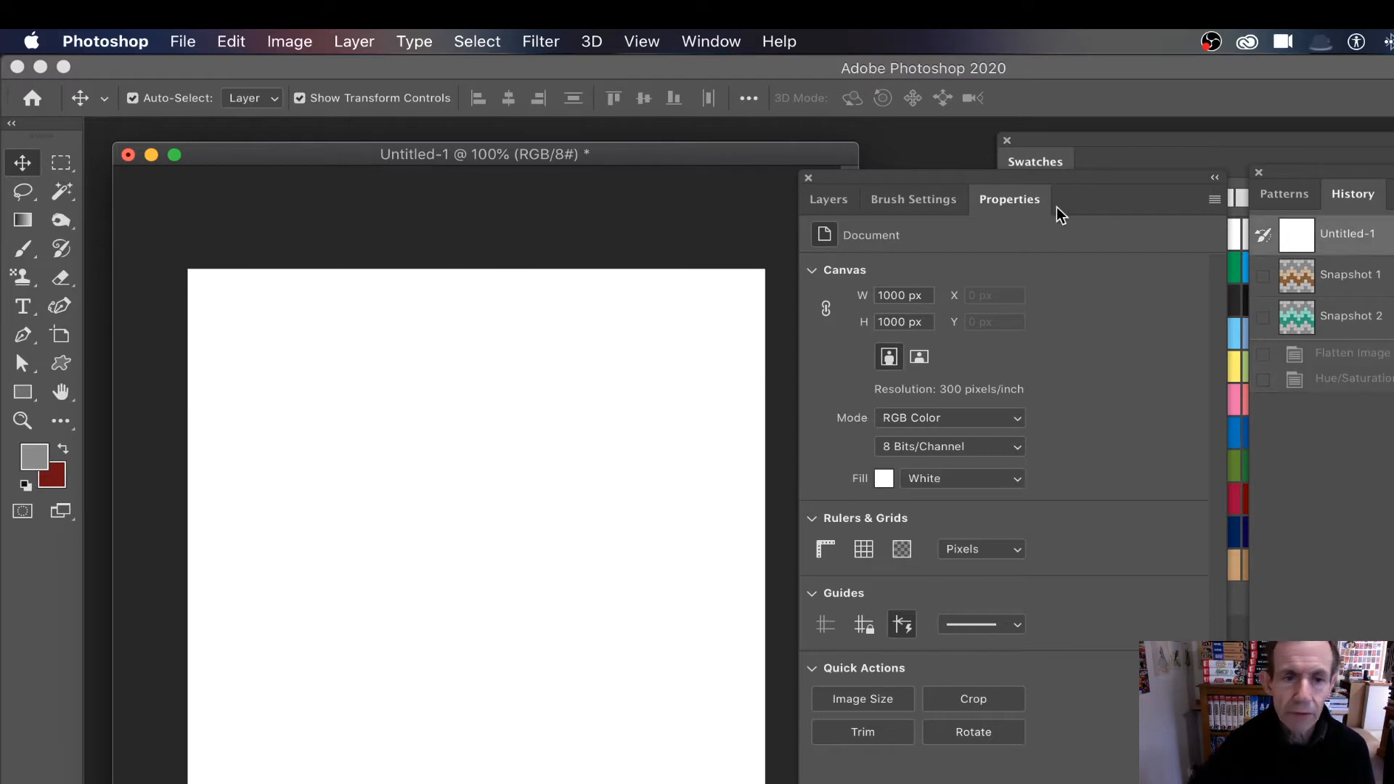
pyautogui.click(644, 44)
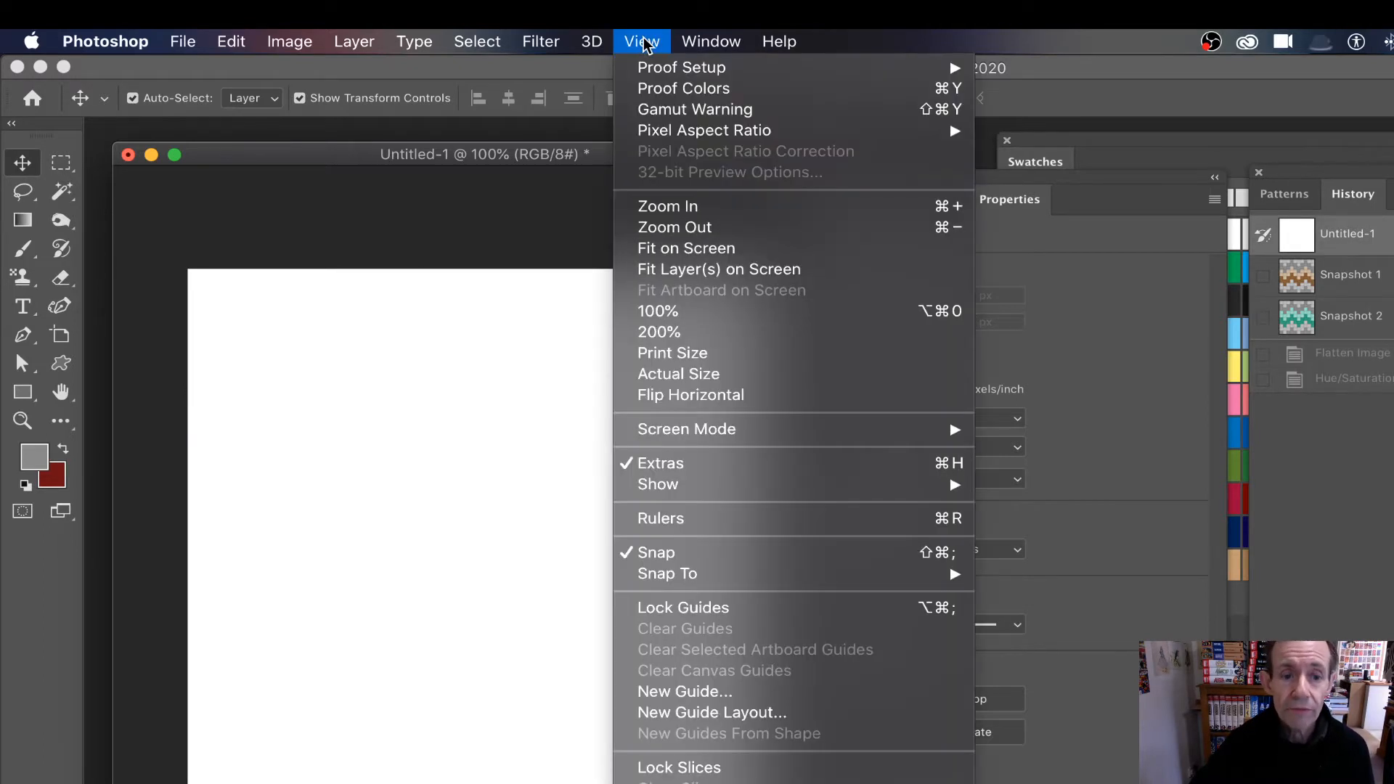
pyautogui.click(739, 713)
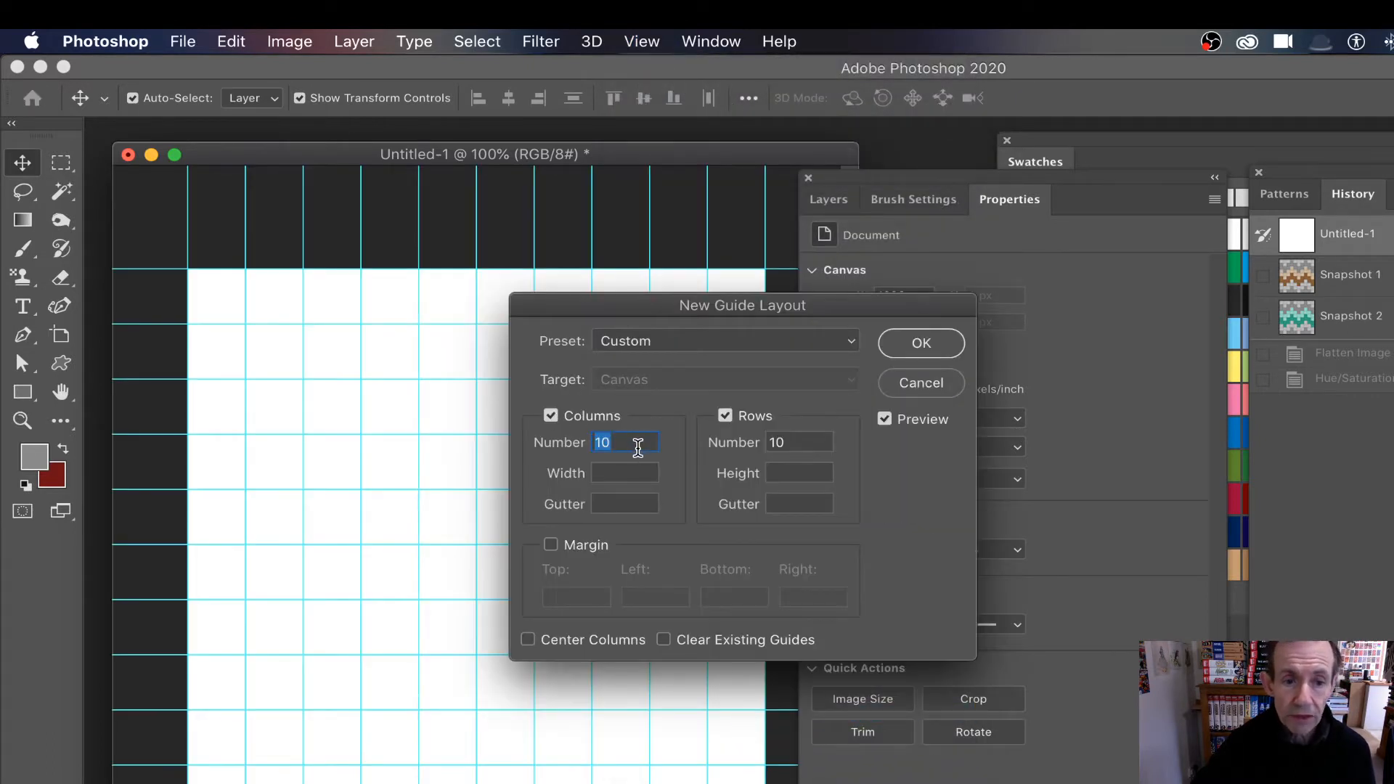
pyautogui.click(960, 344)
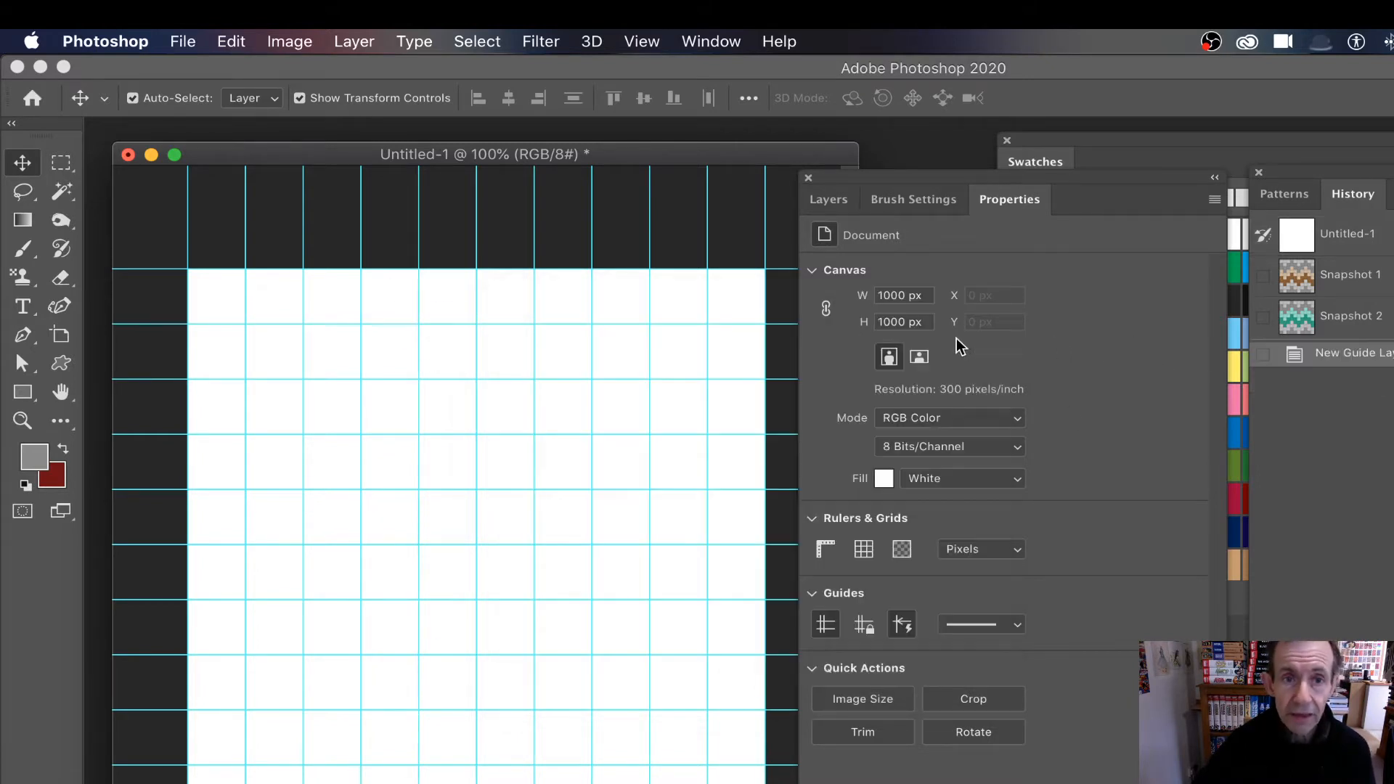
pyautogui.click(646, 37)
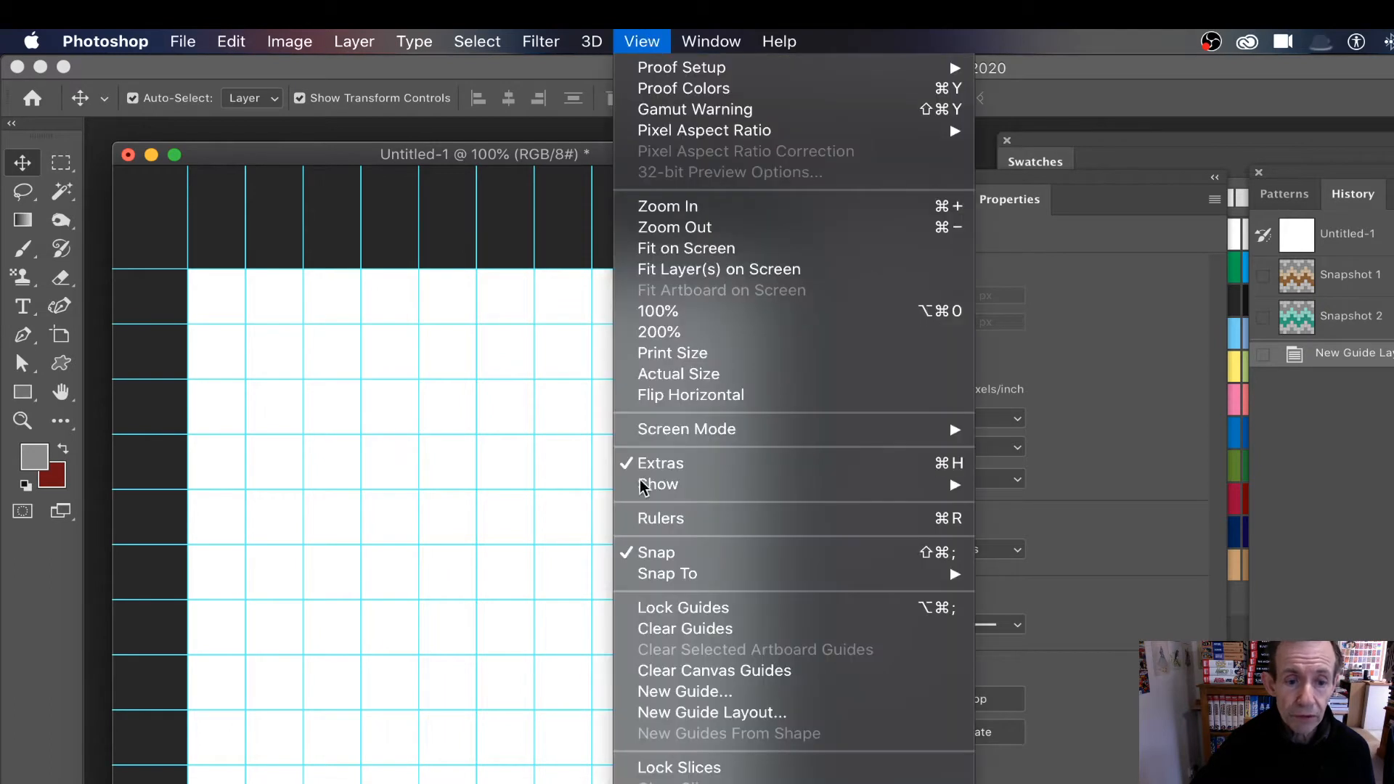
pyautogui.moveTo(697, 581)
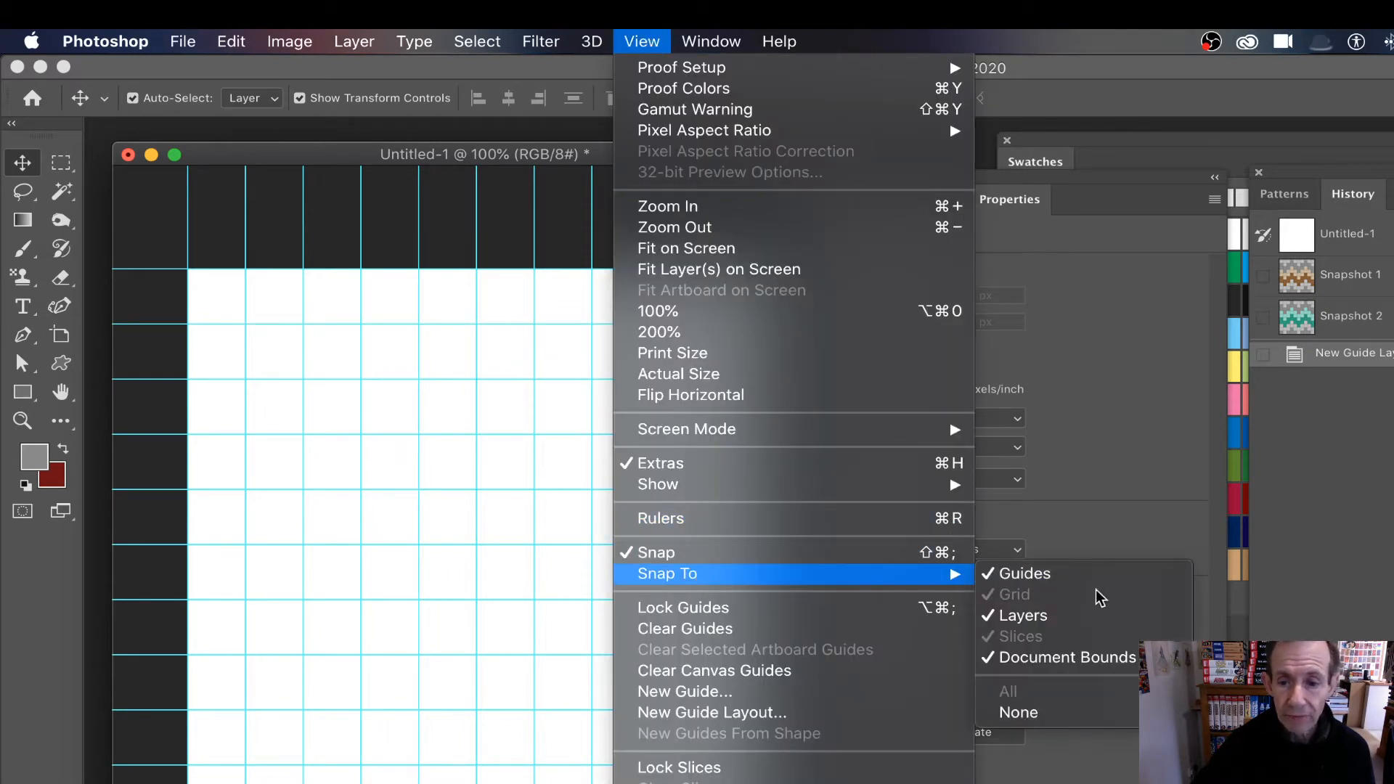
pyautogui.click(1062, 82)
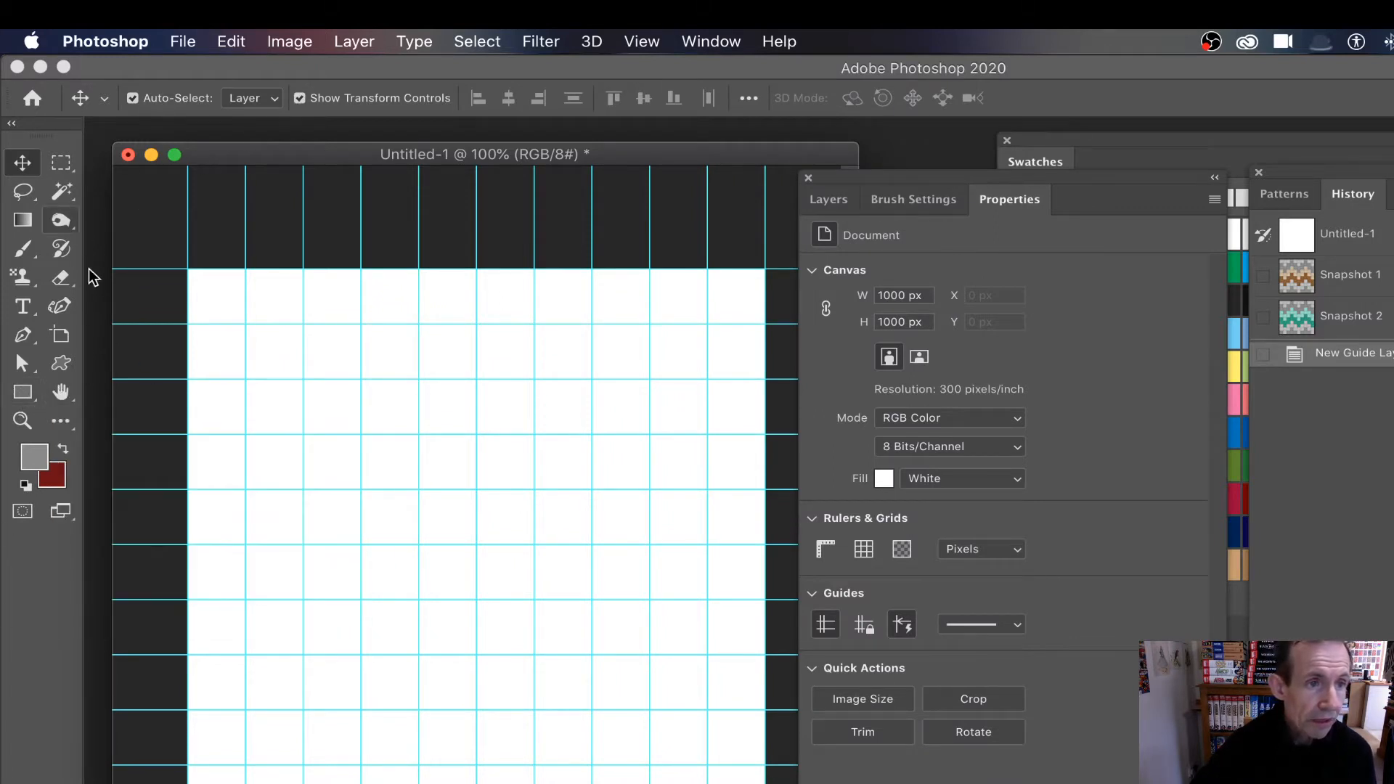
# Draw a 100 px grey square at X 100, Y 800 px and duplicate it cell by cell up the column to Y 100 px
pyautogui.click(22, 392)
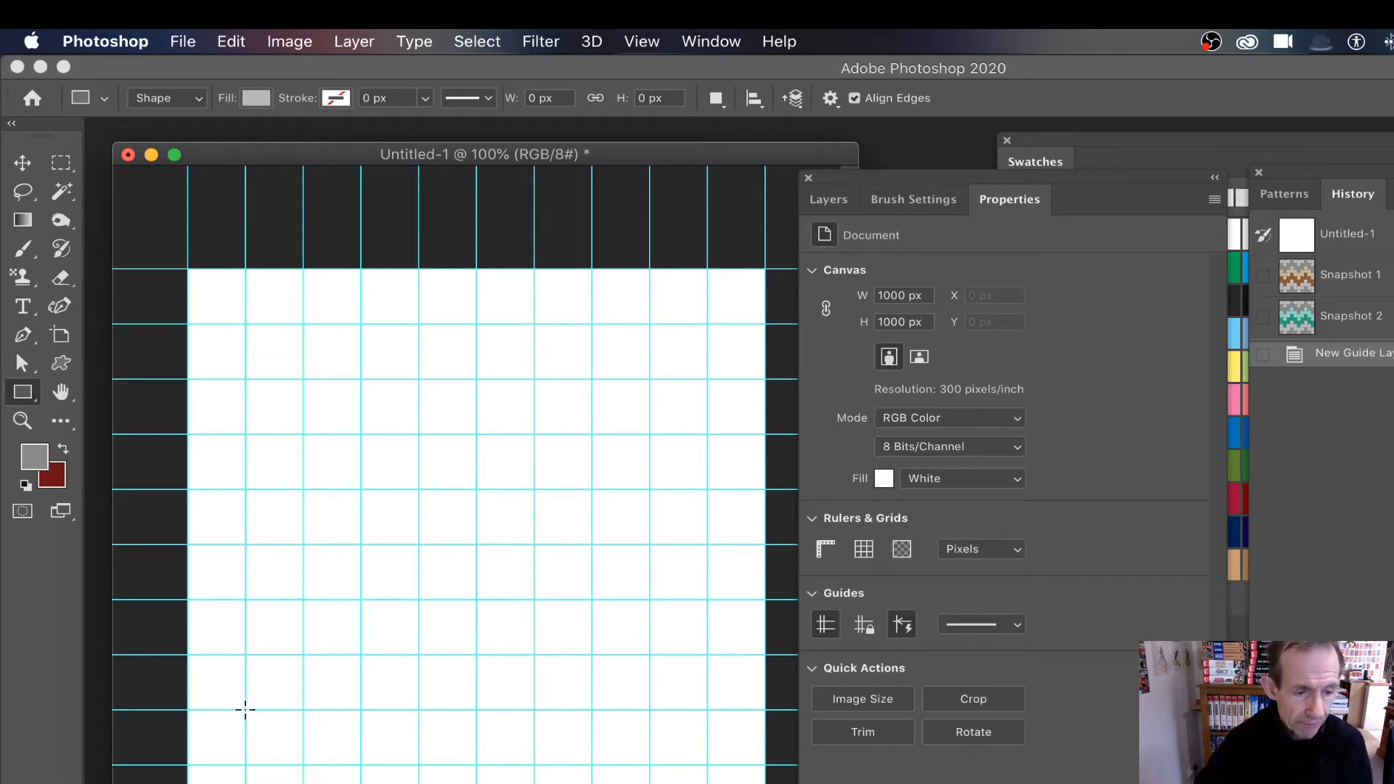
pyautogui.moveTo(246, 710)
pyautogui.mouseDown()
pyautogui.moveTo(262, 740)
pyautogui.moveTo(303, 764)
pyautogui.mouseUp()
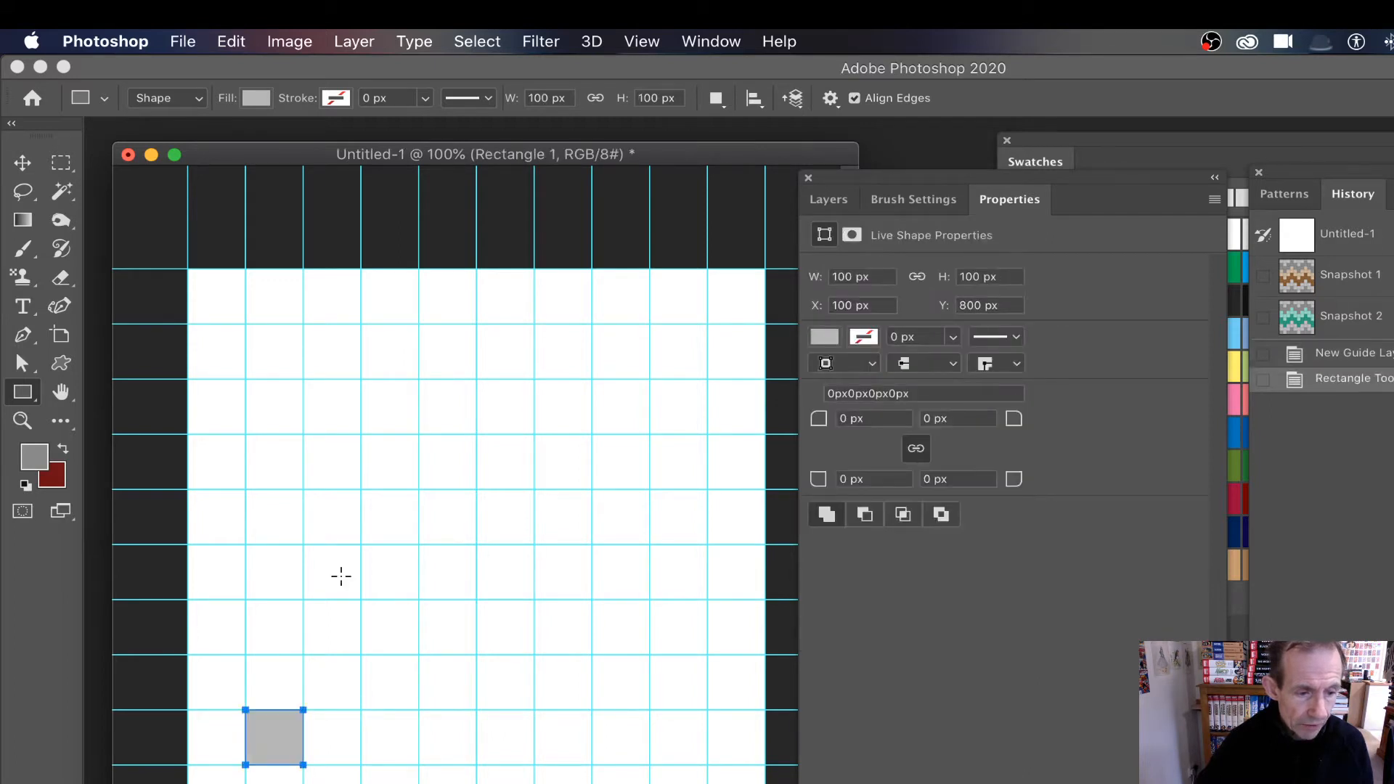
pyautogui.click(23, 163)
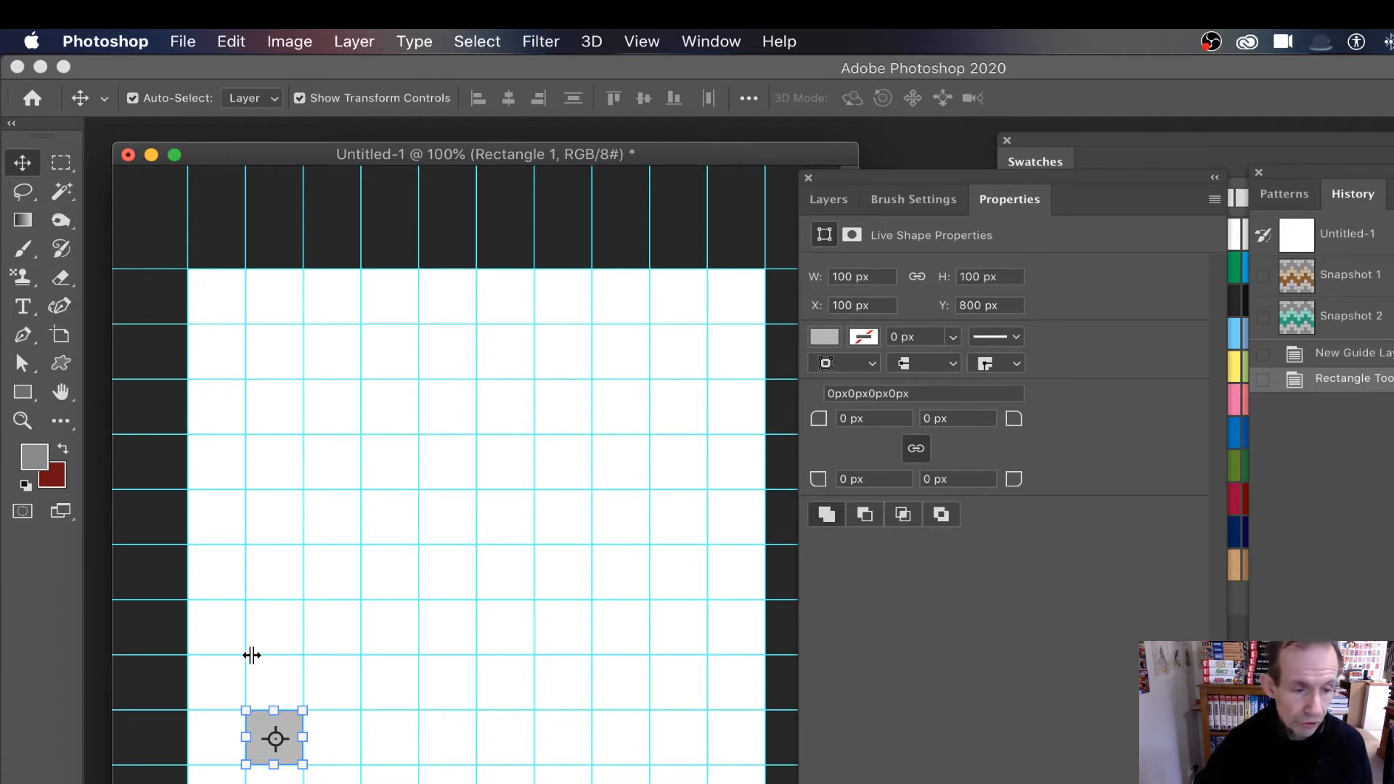
pyautogui.moveTo(285, 719); pyautogui.dragTo(281, 341)
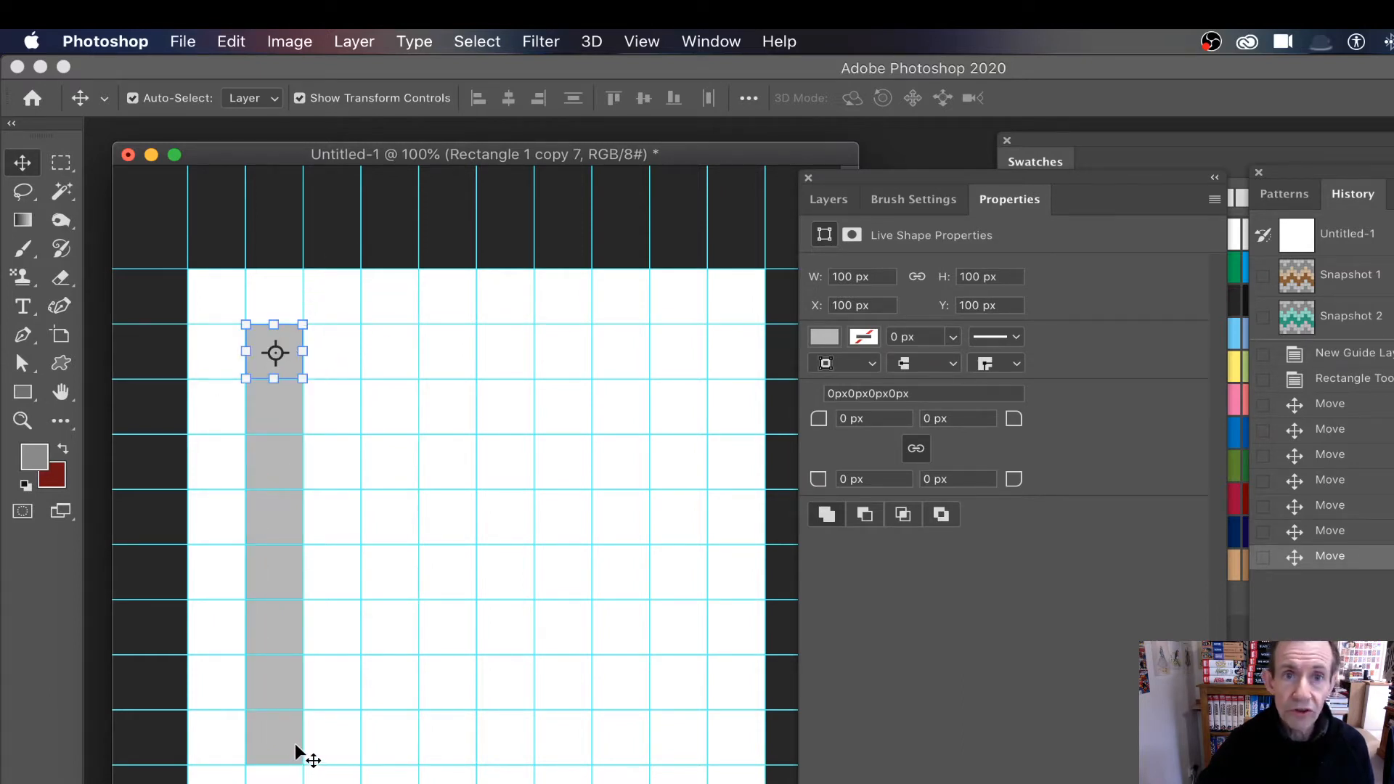
# Bring the colour swatches within reach and recolour the third and fourth squares from the bottom of the column dark blue
pyautogui.click(274, 686)
pyautogui.click(283, 623)
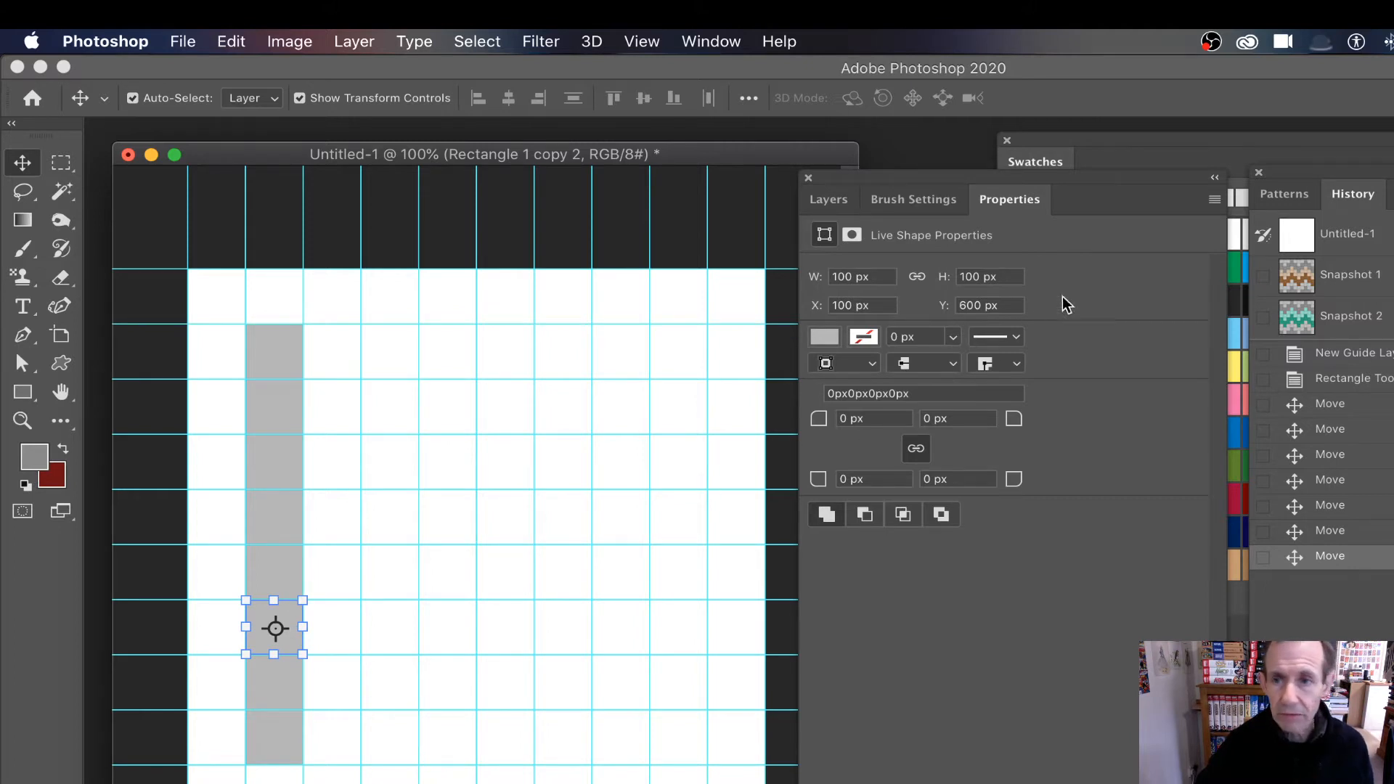
pyautogui.doubleClick(1130, 162)
pyautogui.moveTo(1117, 143); pyautogui.dragTo(834, 138)
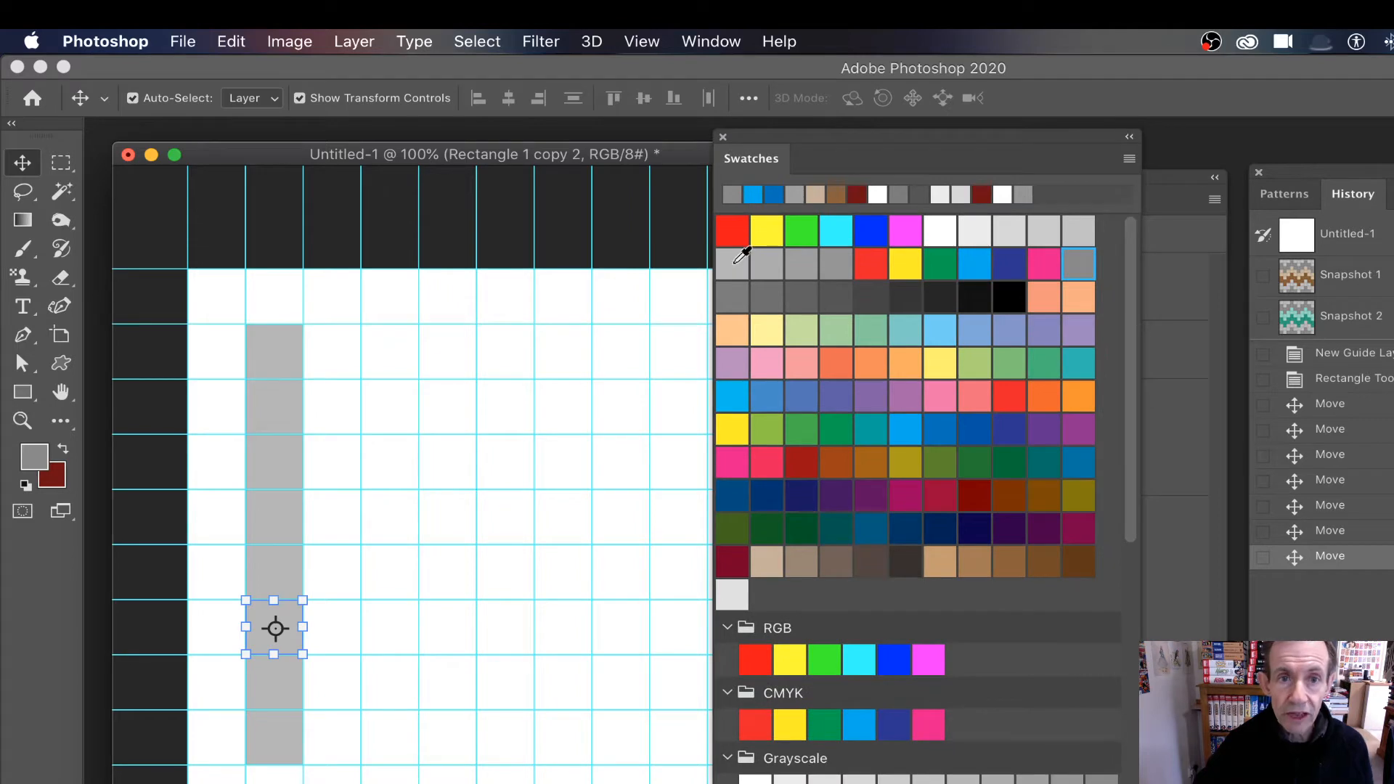
pyautogui.click(915, 522)
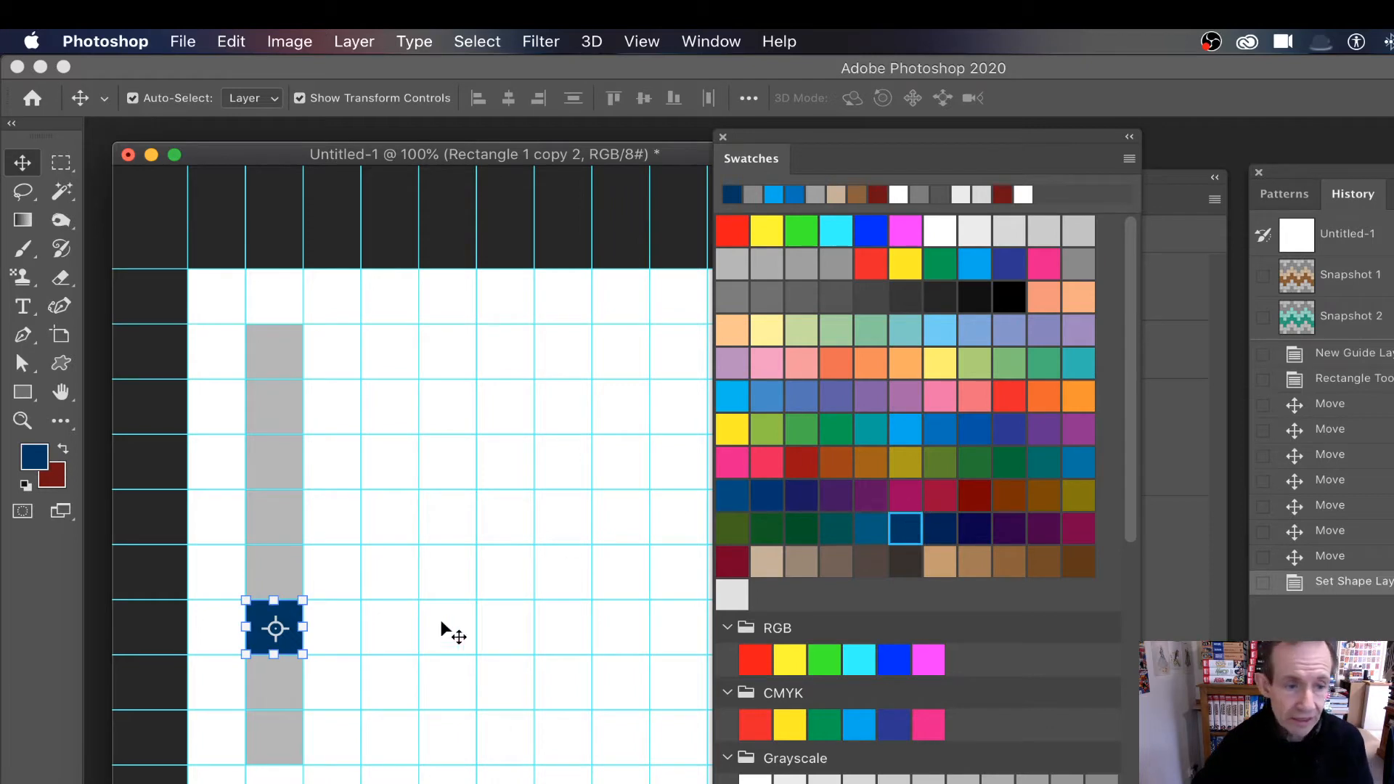
pyautogui.click(274, 566)
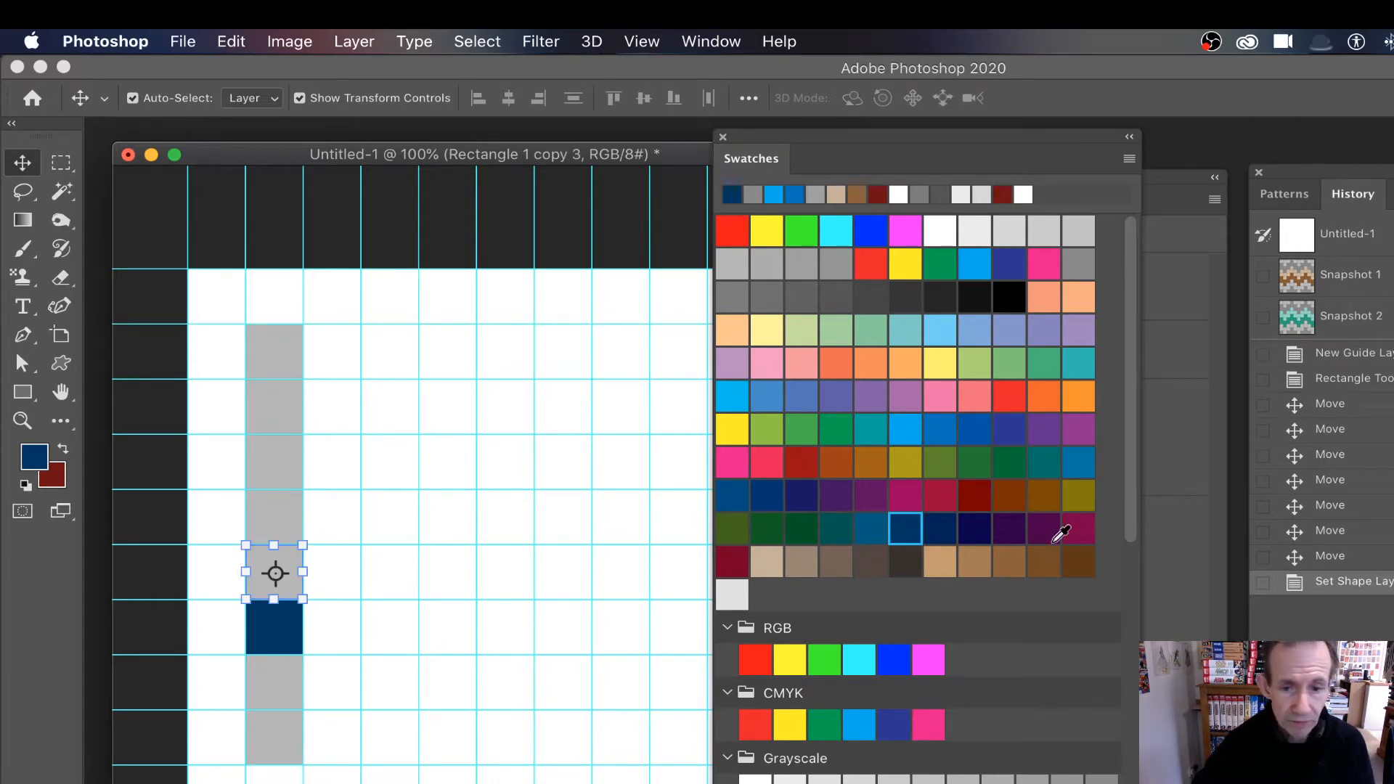
pyautogui.click(905, 528)
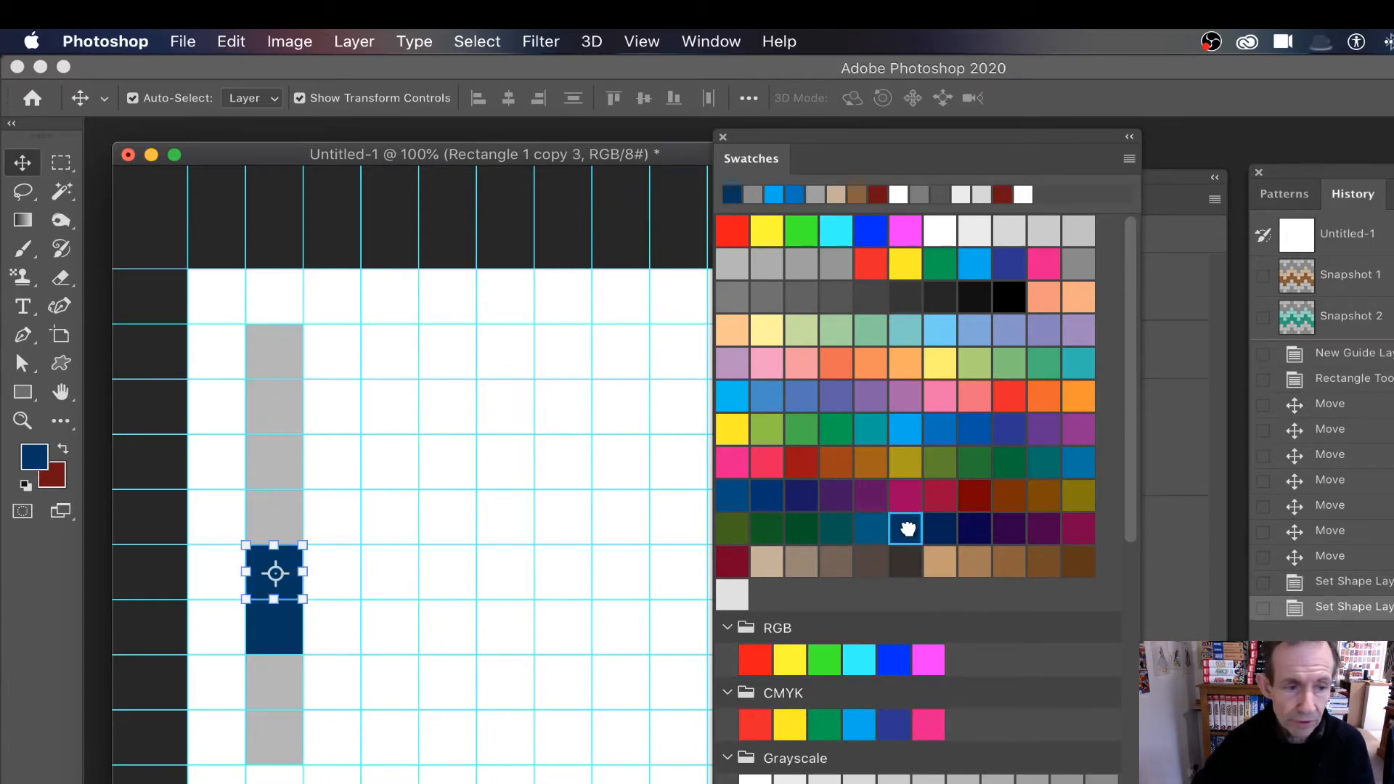
# Recolour the two grey squares directly above the dark blue ones bright light blue
pyautogui.click(276, 517)
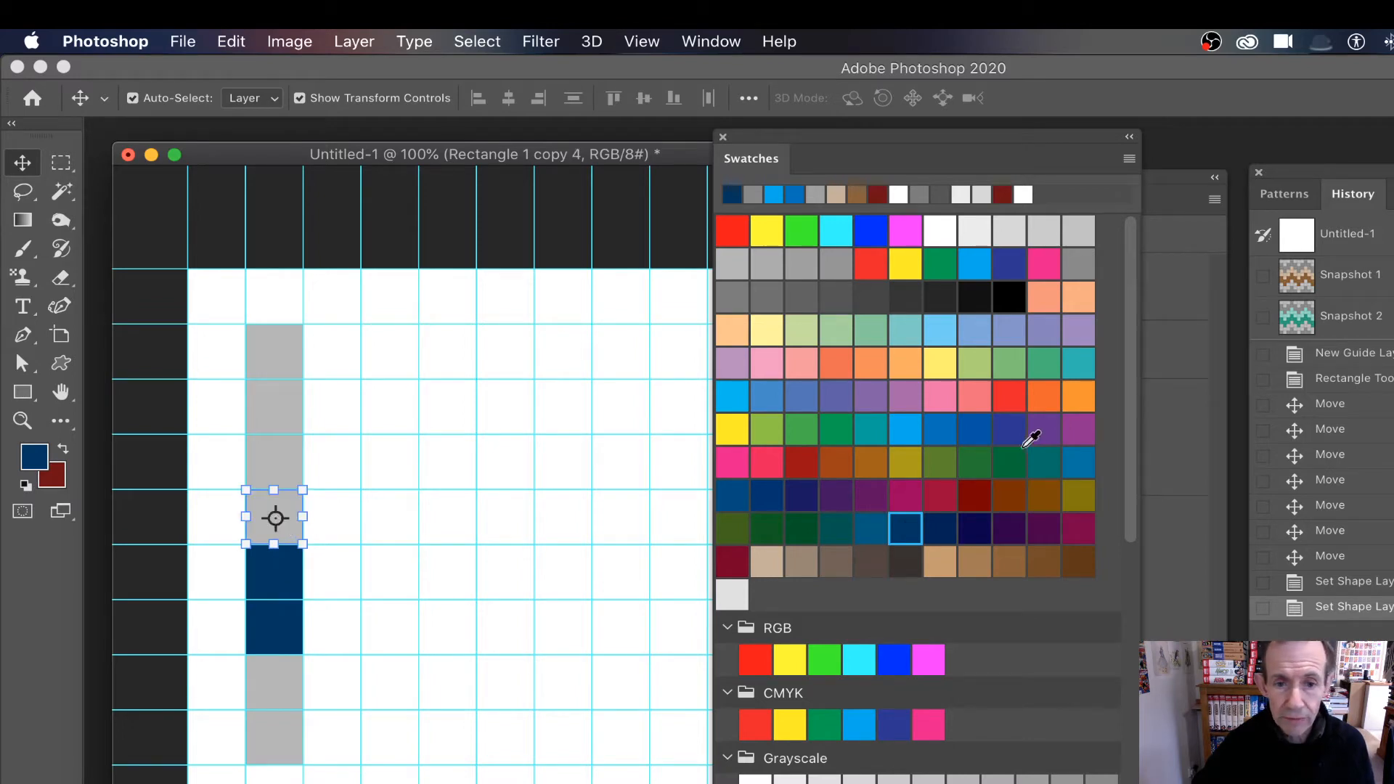
pyautogui.click(722, 398)
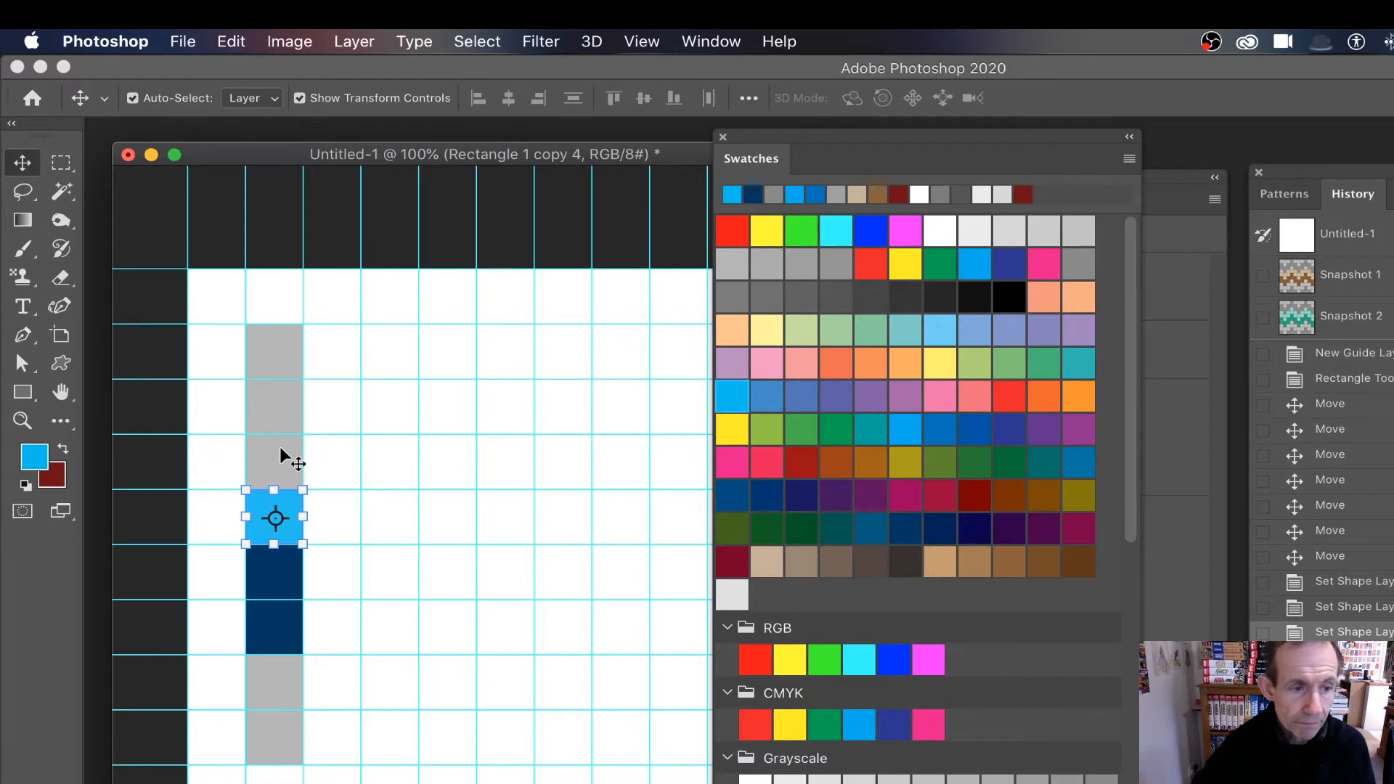
pyautogui.click(281, 448)
pyautogui.click(729, 396)
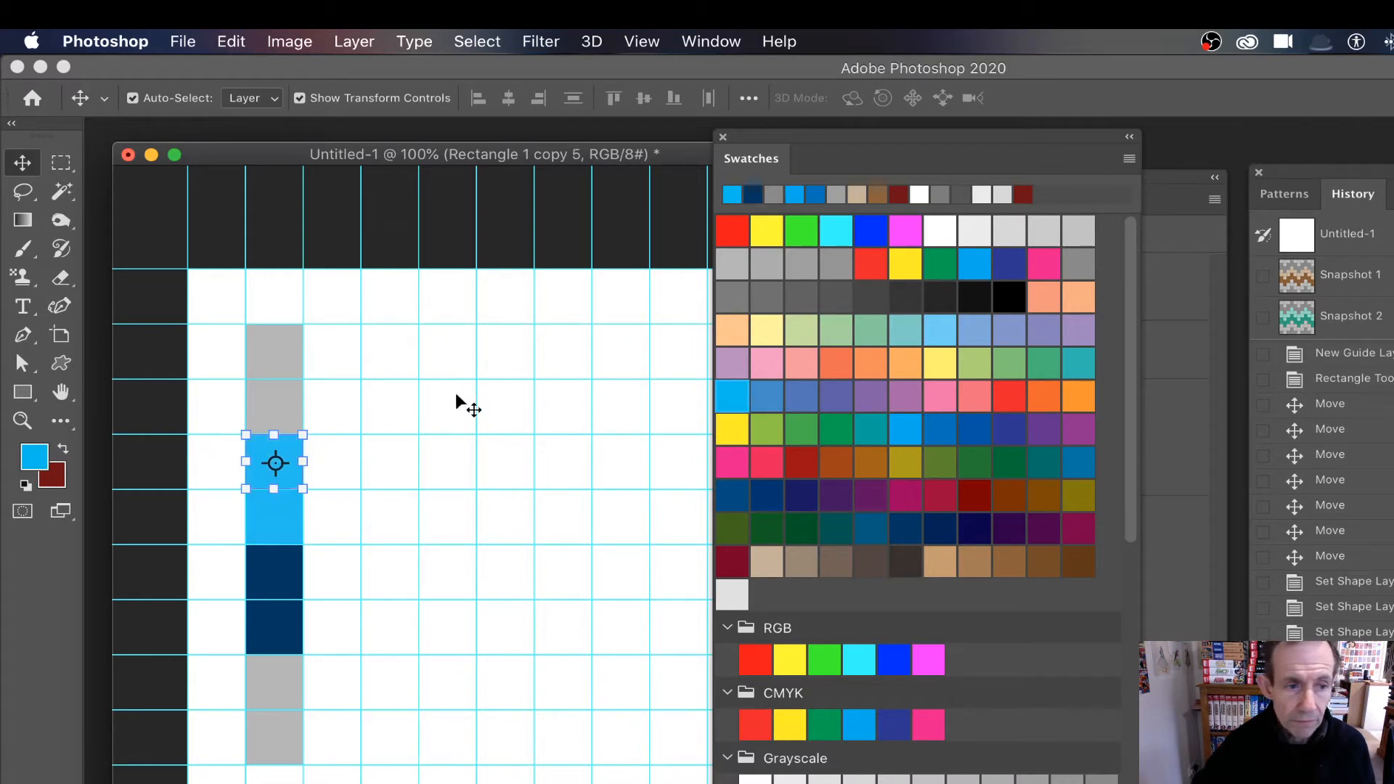
# Recolour the top two squares of the column dark grey
pyautogui.click(284, 402)
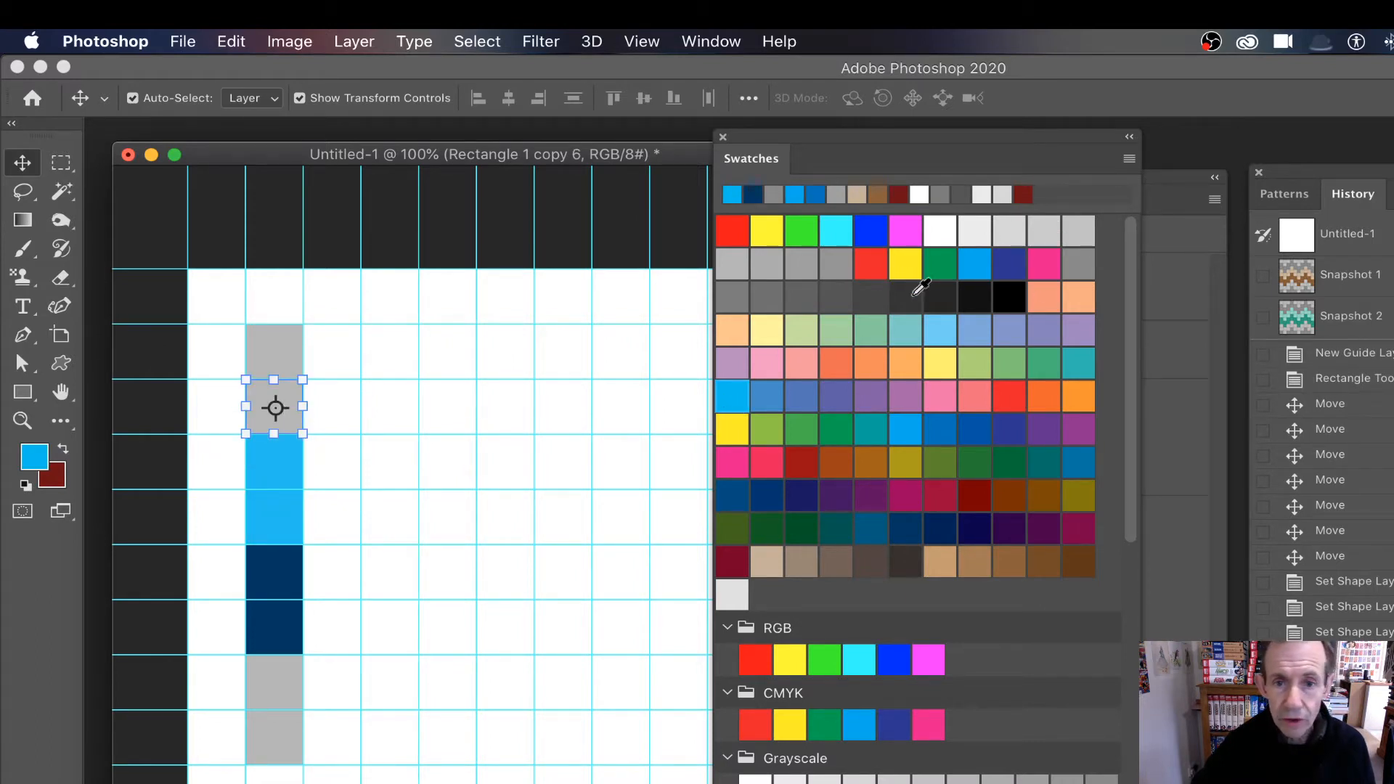
pyautogui.click(836, 296)
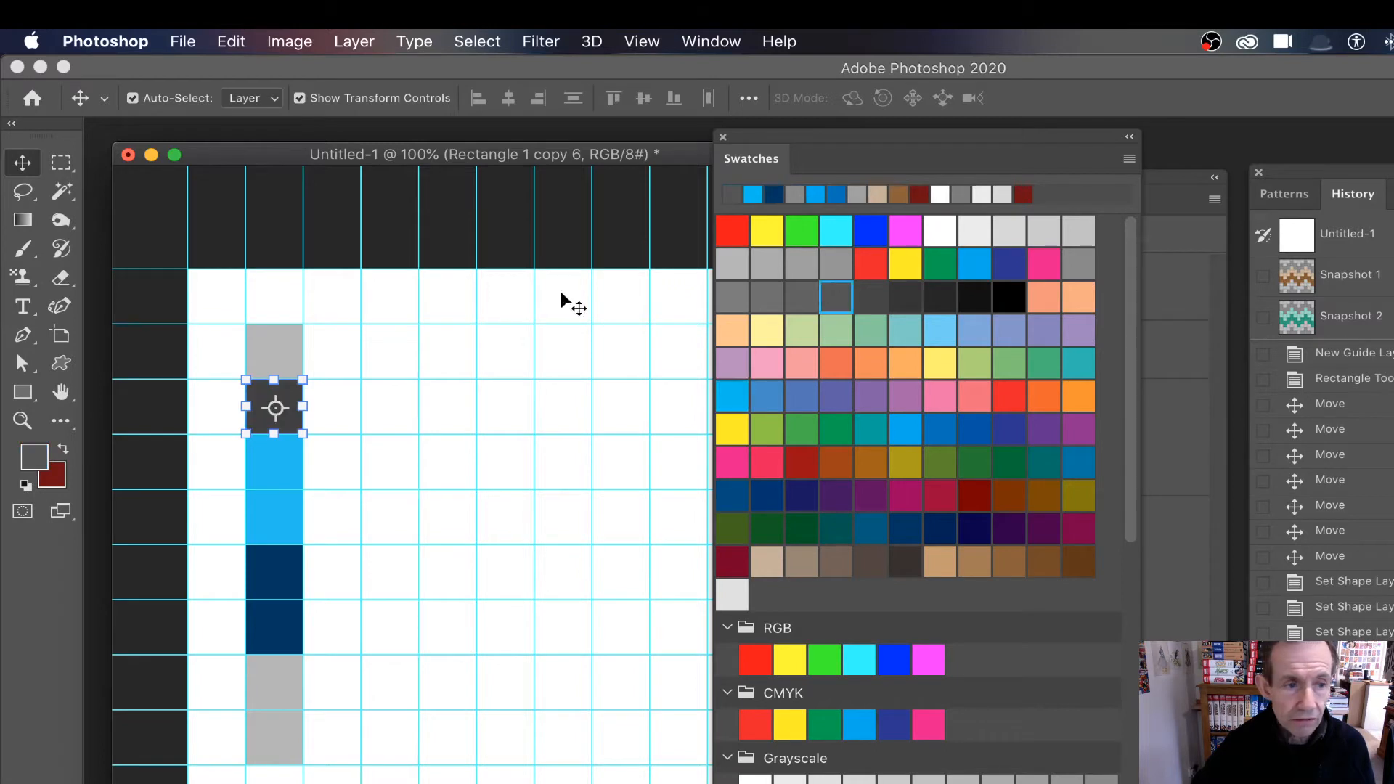
pyautogui.click(280, 342)
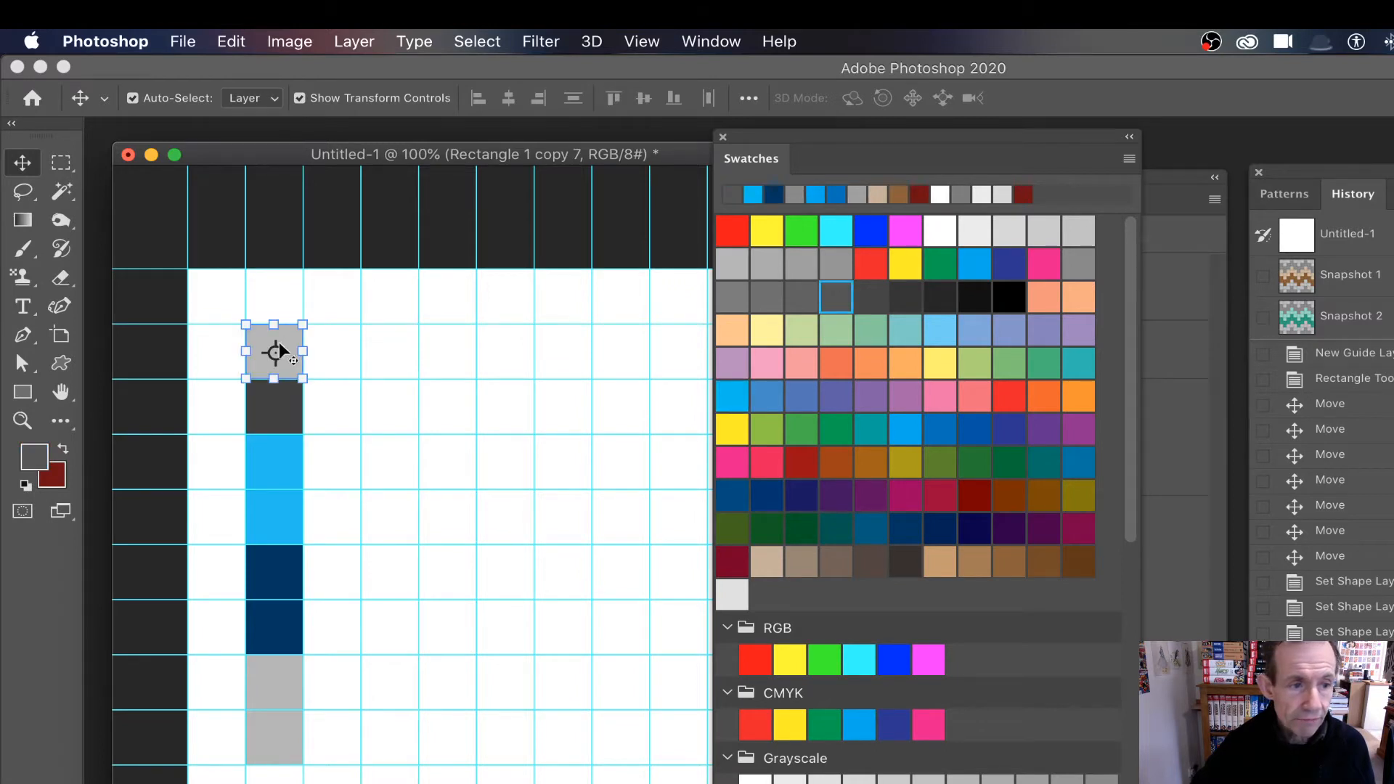
pyautogui.click(836, 296)
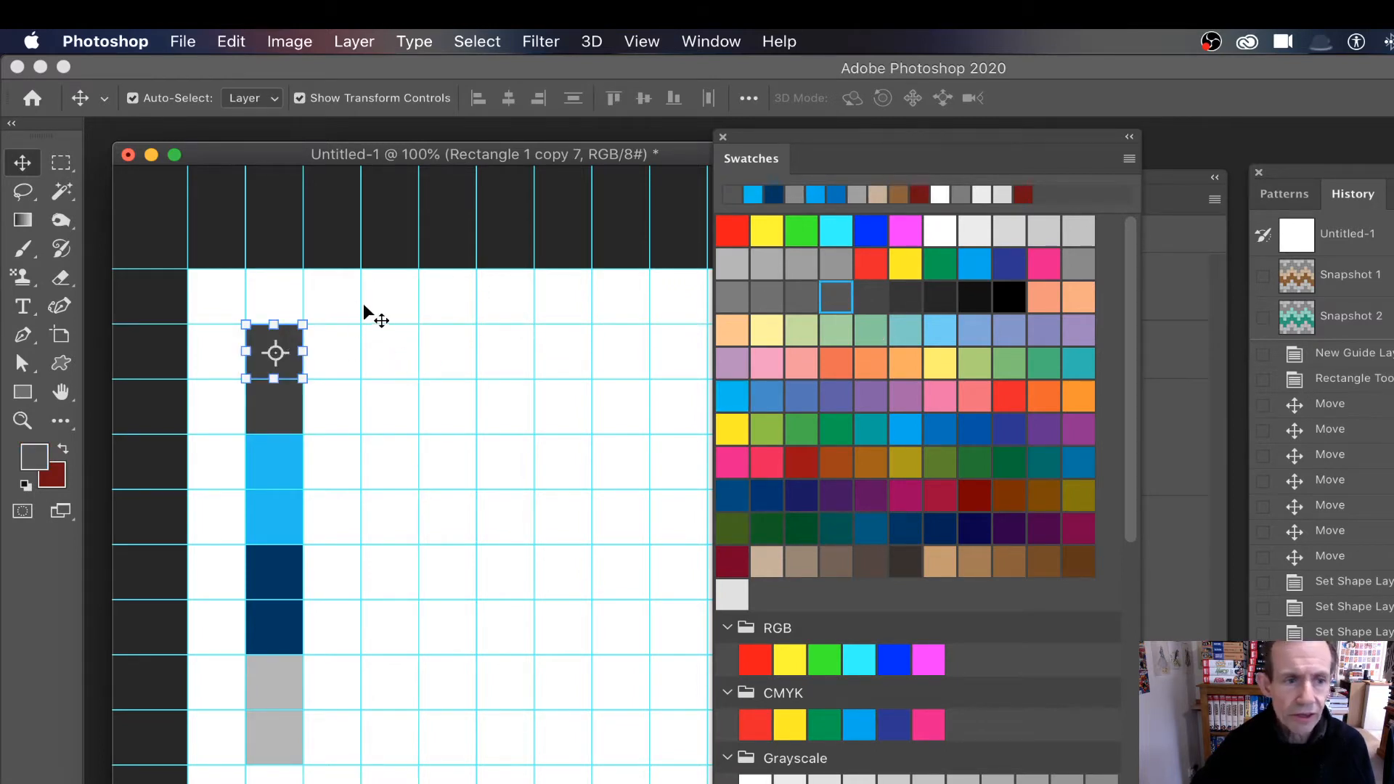
# Select all eight squares of the column and convert them into a single smart object
pyautogui.click(386, 305)
pyautogui.moveTo(207, 295); pyautogui.dragTo(335, 782)
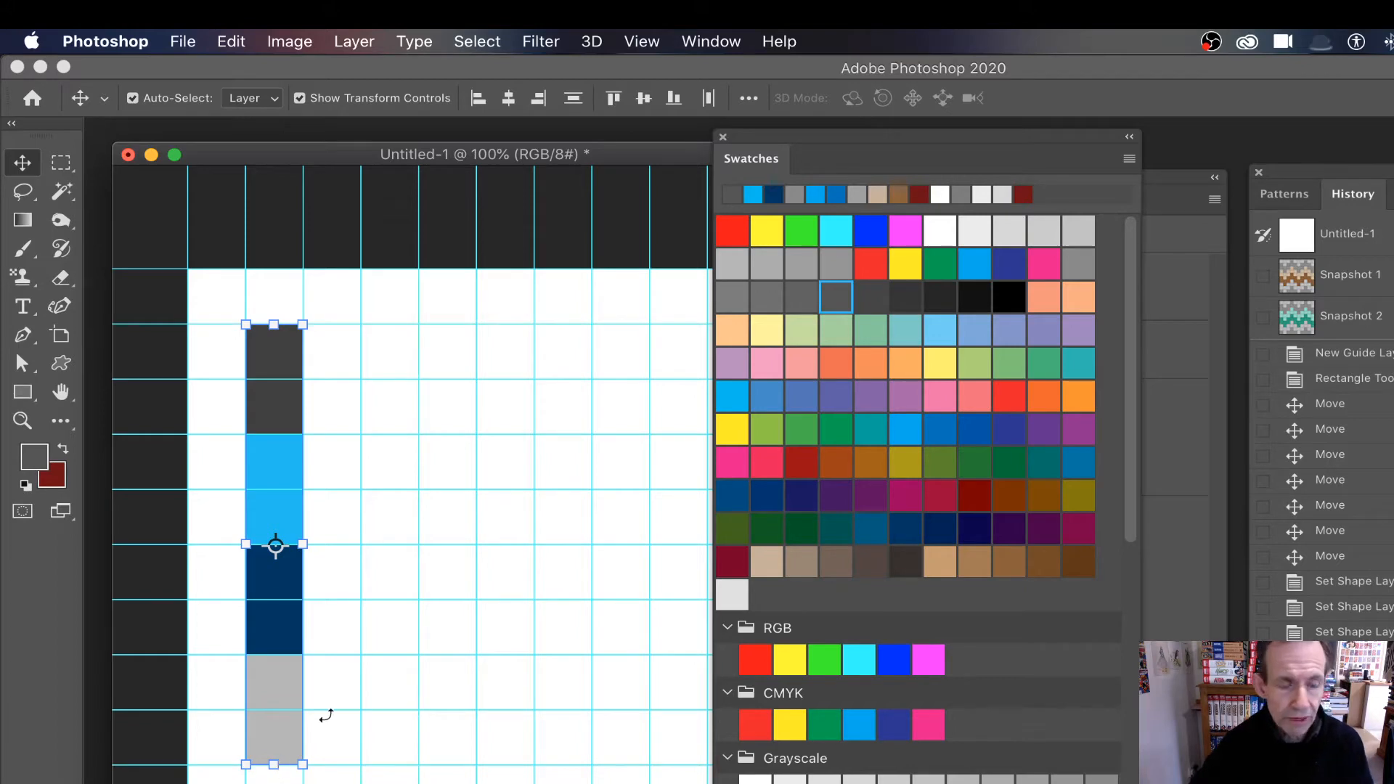
pyautogui.click(351, 42)
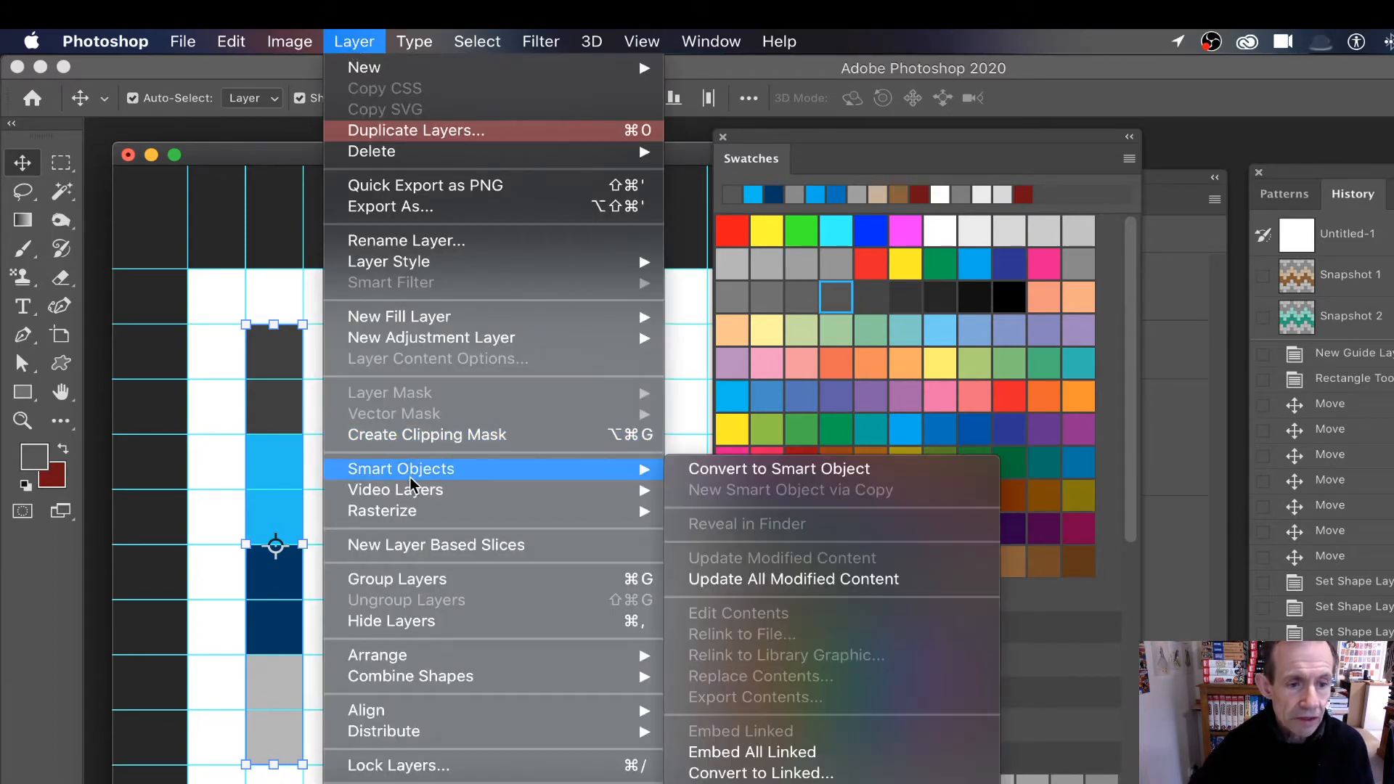
pyautogui.click(848, 469)
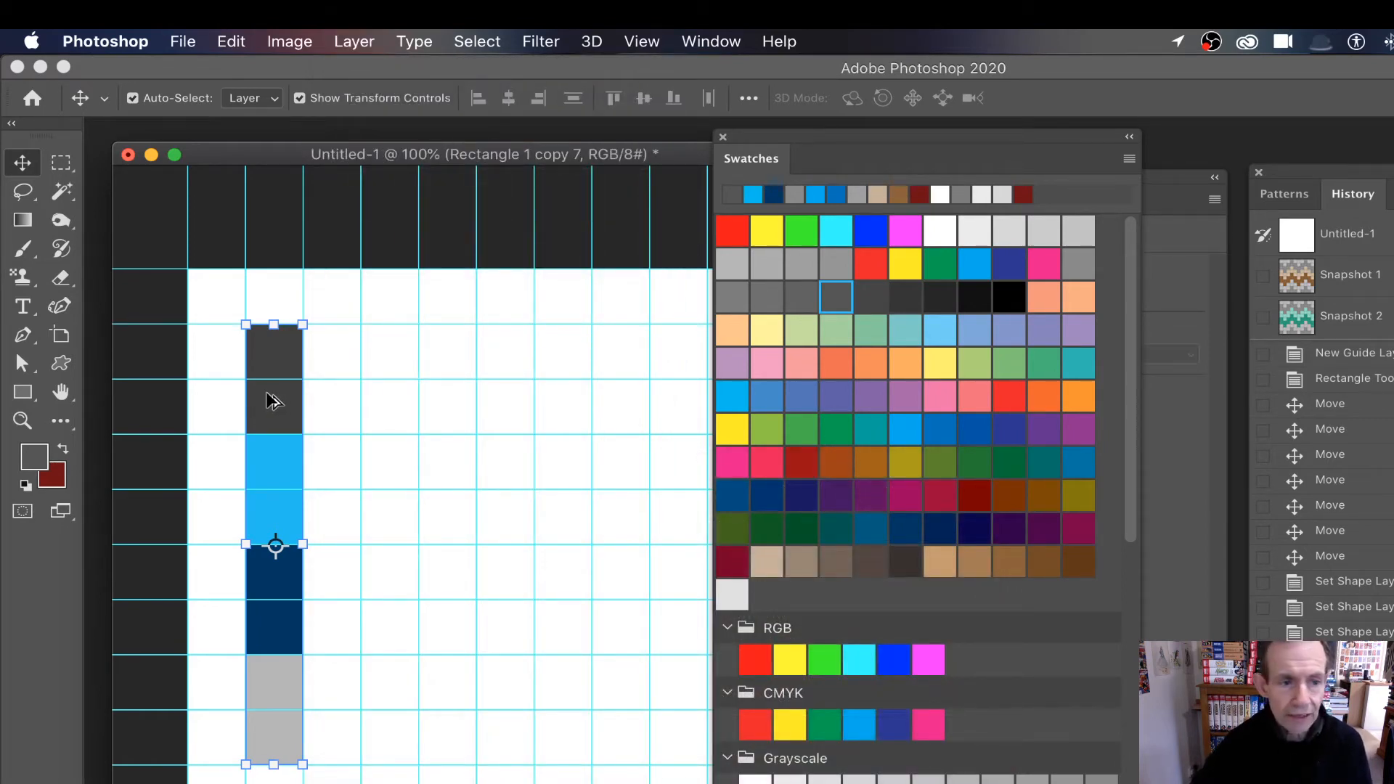
# Duplicate the strip across the next four columns, each copy one cell higher, and undo the last copy so the peak sits at X 400 px
pyautogui.moveTo(276, 400); pyautogui.dragTo(336, 348)
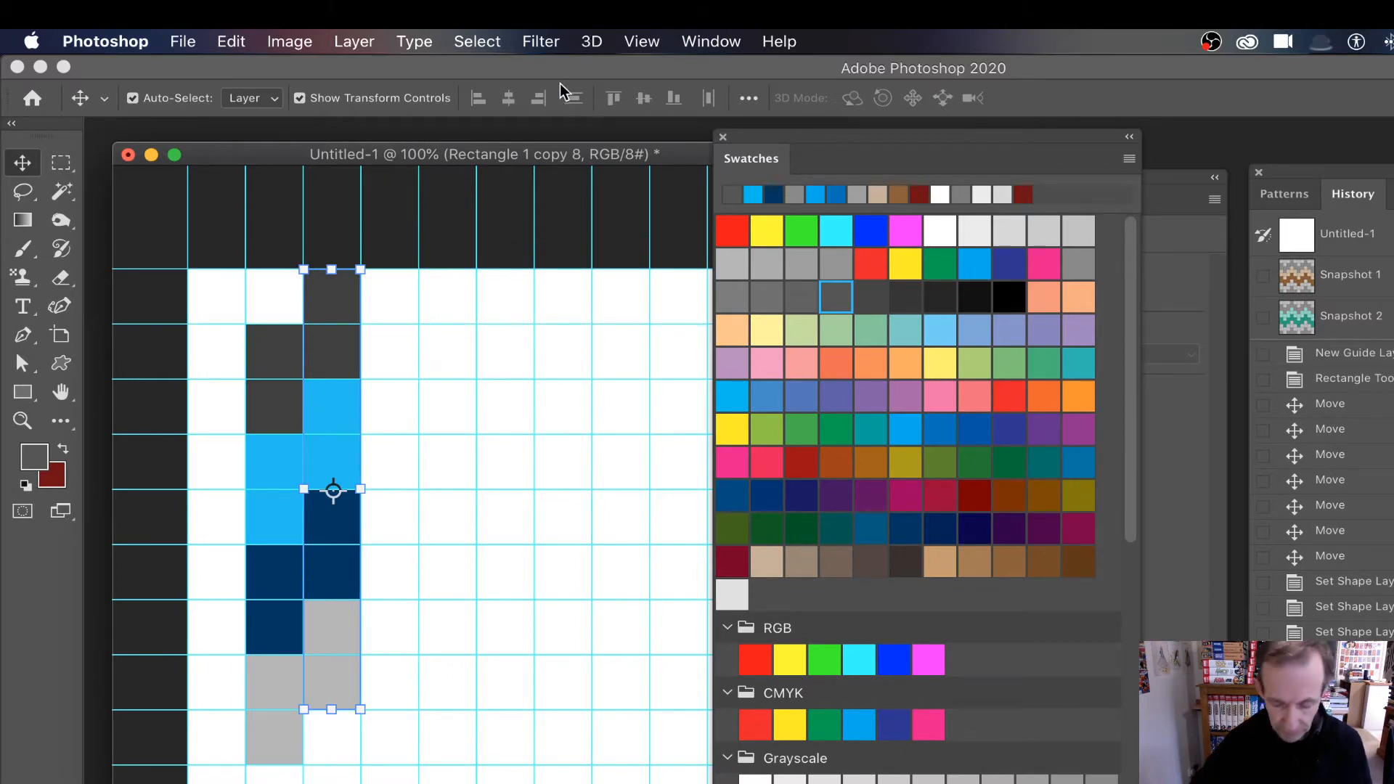
pyautogui.moveTo(336, 678); pyautogui.dragTo(392, 621)
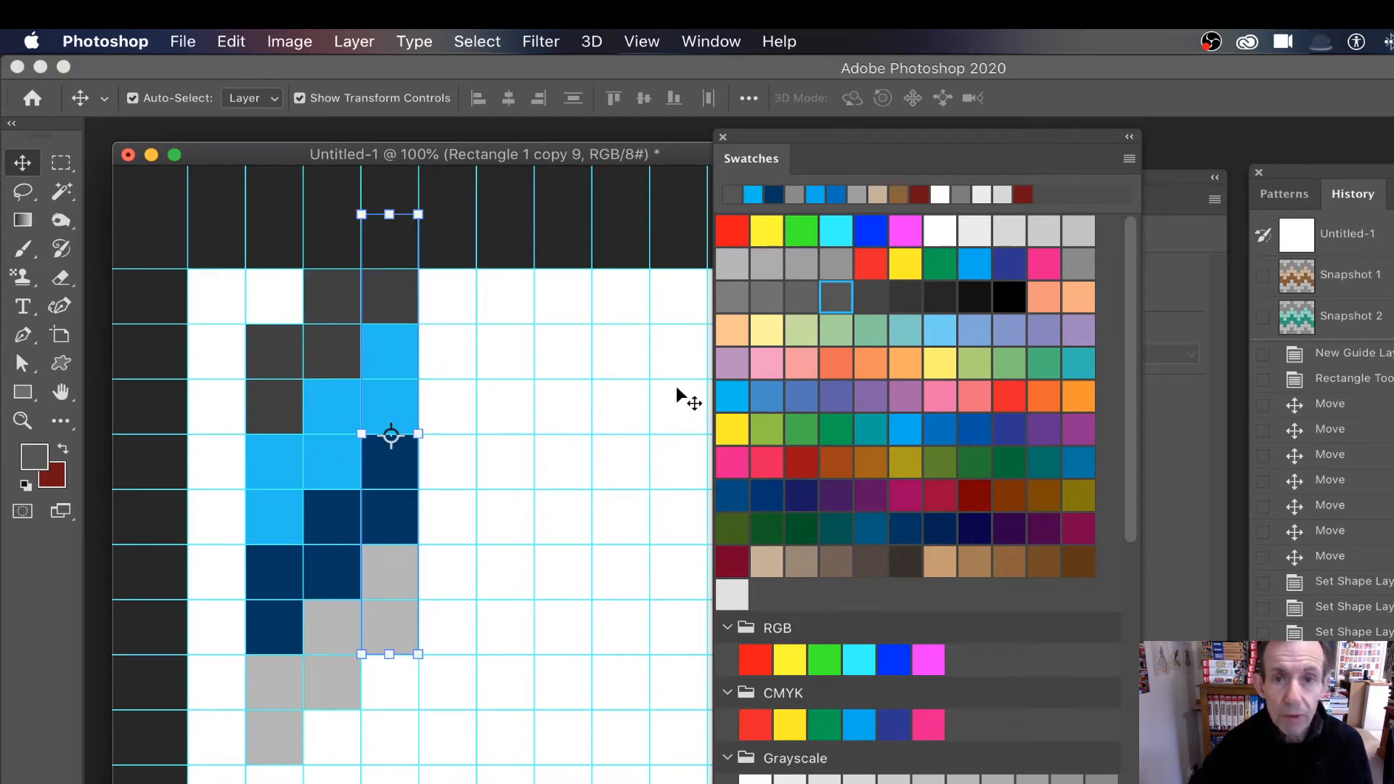
pyautogui.moveTo(376, 621); pyautogui.dragTo(512, 522)
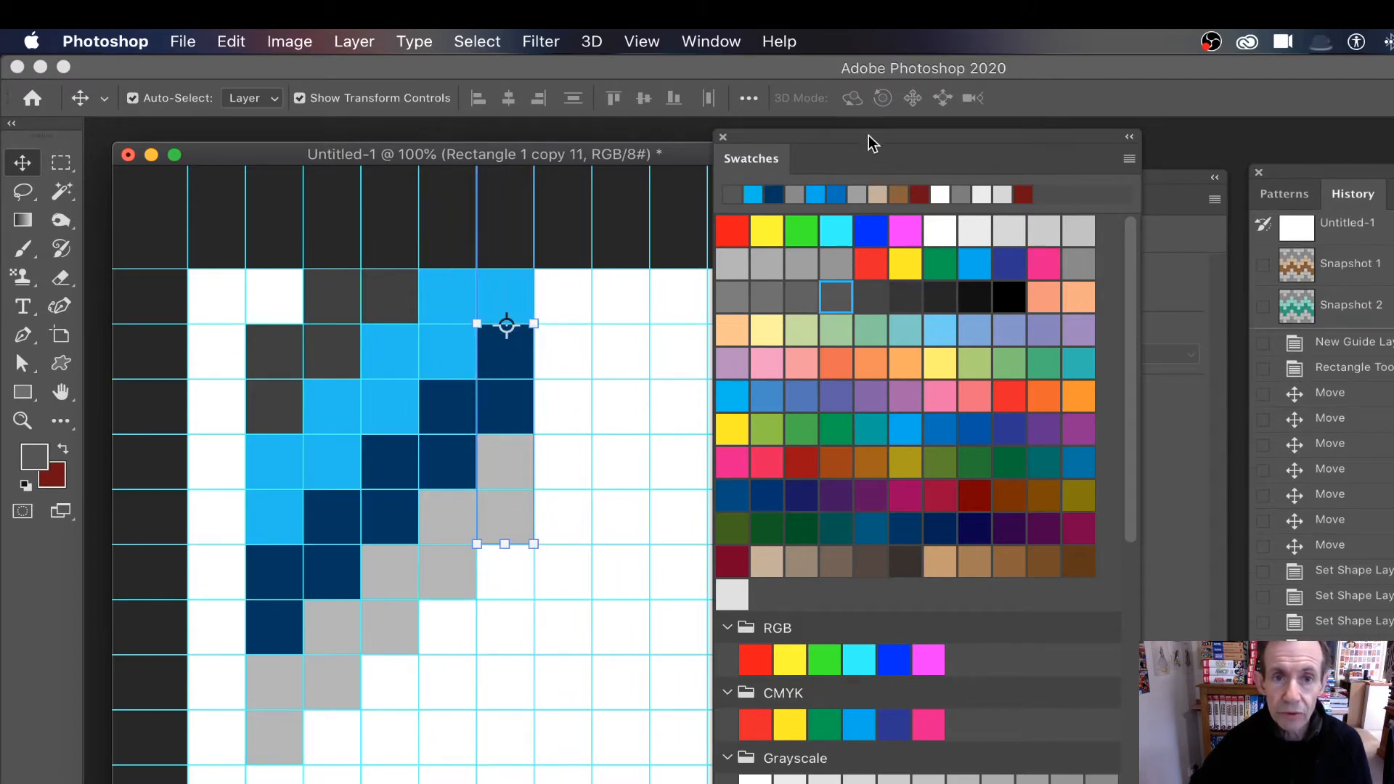
pyautogui.moveTo(868, 135); pyautogui.dragTo(1099, 158)
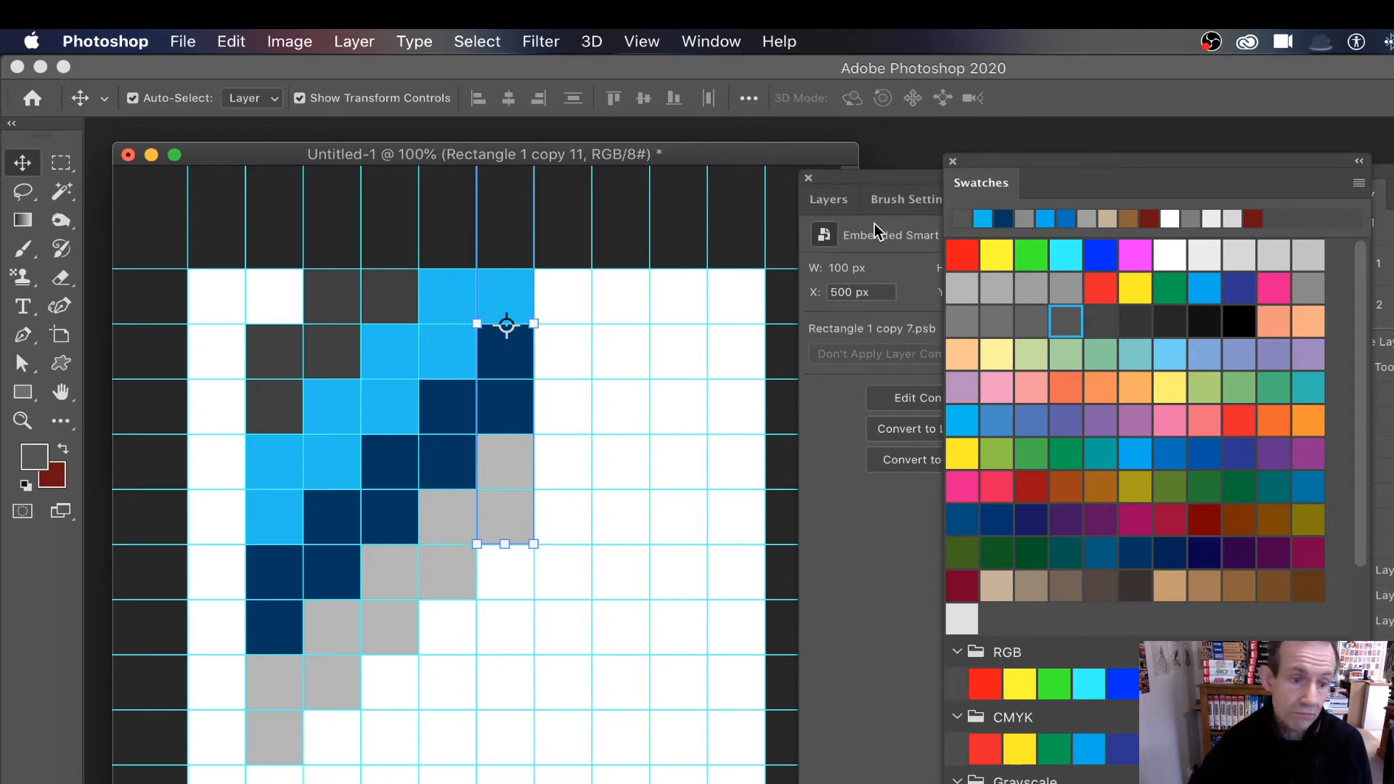
pyautogui.press('super+z')
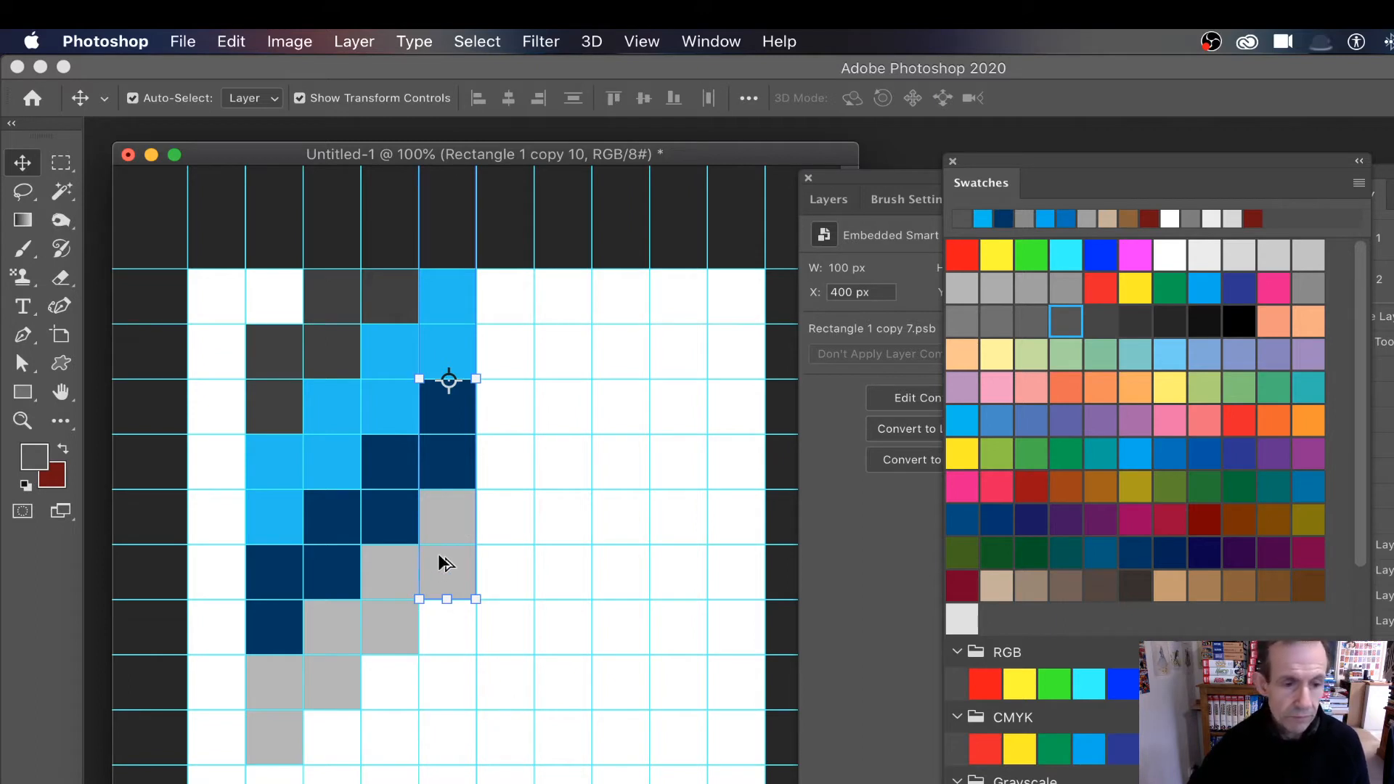
# Fill the remaining columns with strip copies, stepping one cell down to X 700 px, back up to the last column, and one cell up at X 0 px
pyautogui.moveTo(446, 560); pyautogui.dragTo(623, 717)
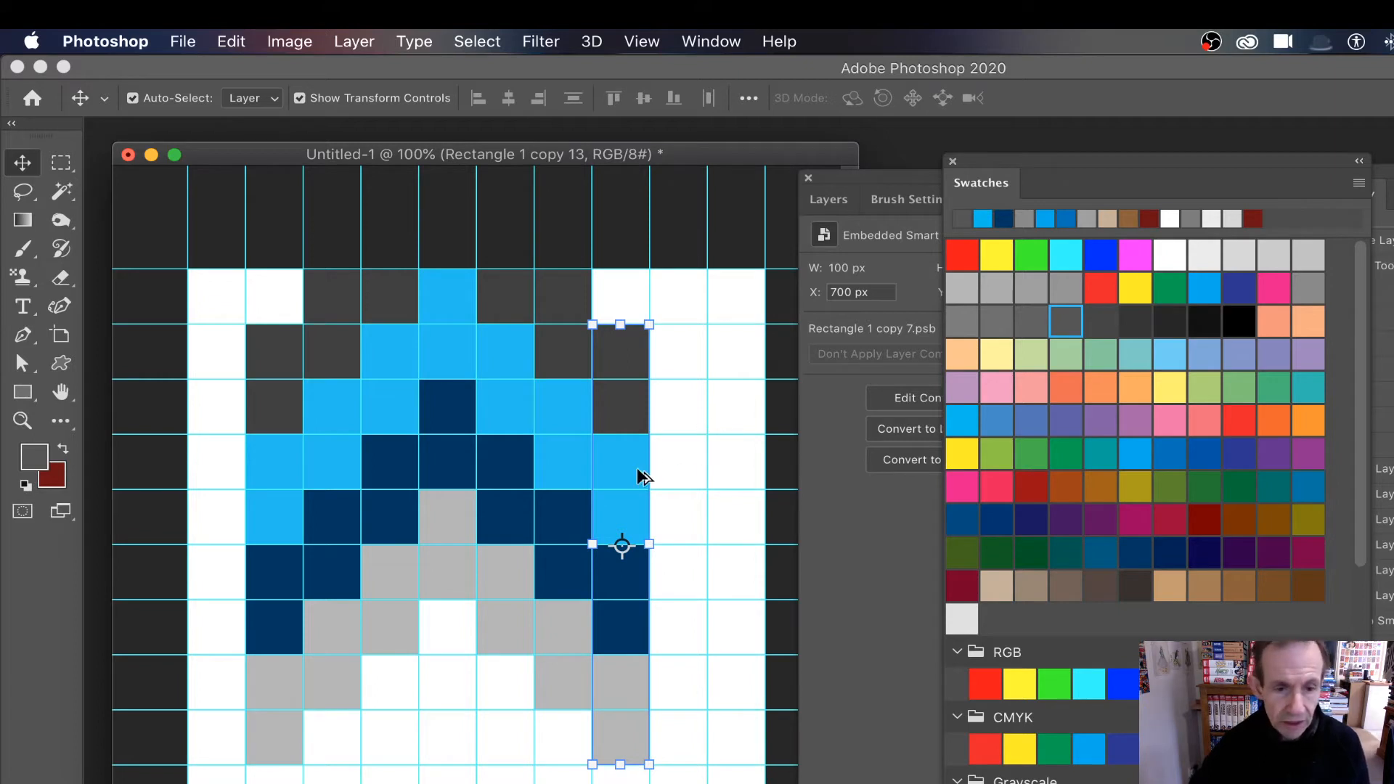
pyautogui.moveTo(622, 691); pyautogui.dragTo(756, 623)
pyautogui.moveTo(289, 701); pyautogui.dragTo(231, 642)
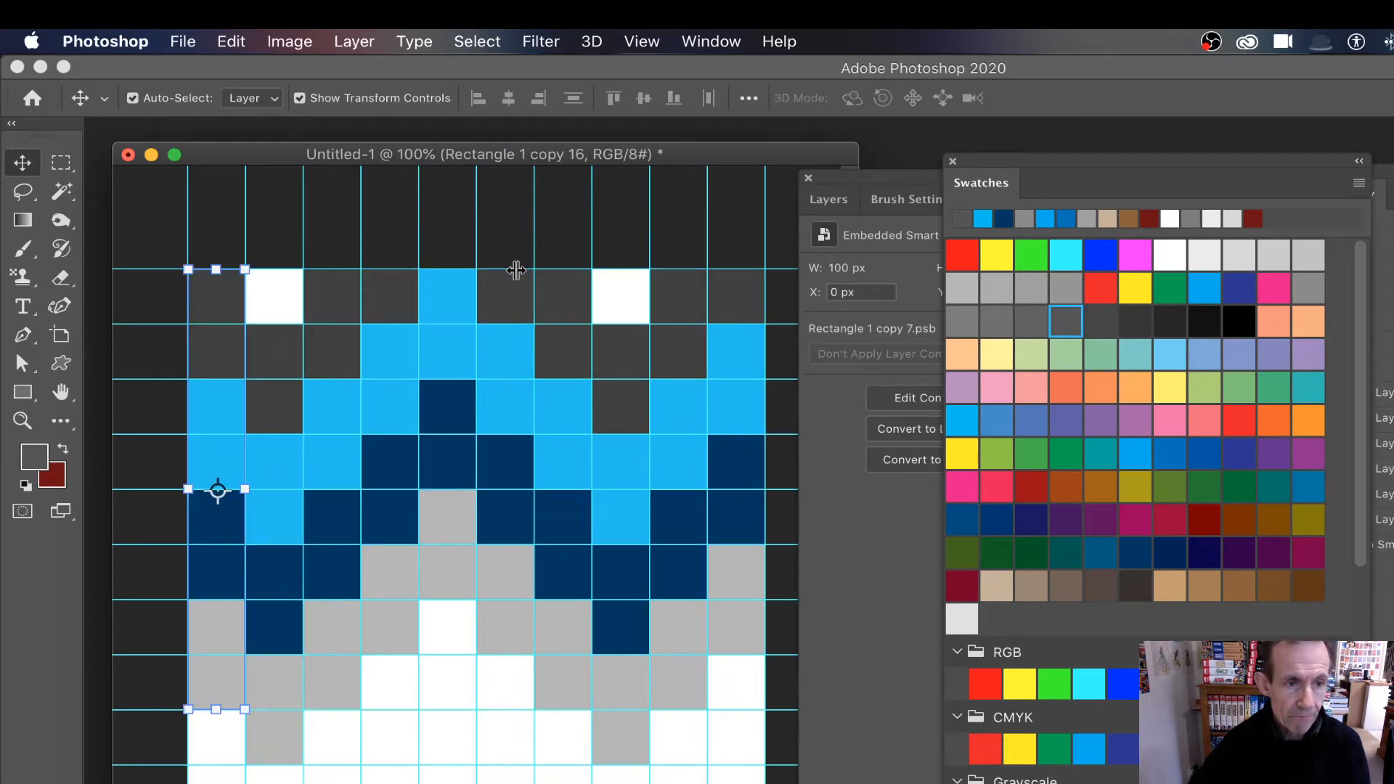
# Fill the remaining white gaps with strip copies following the zigzag, below it and above it at X 100 px and X 700 px
pyautogui.moveTo(283, 743); pyautogui.dragTo(283, 294)
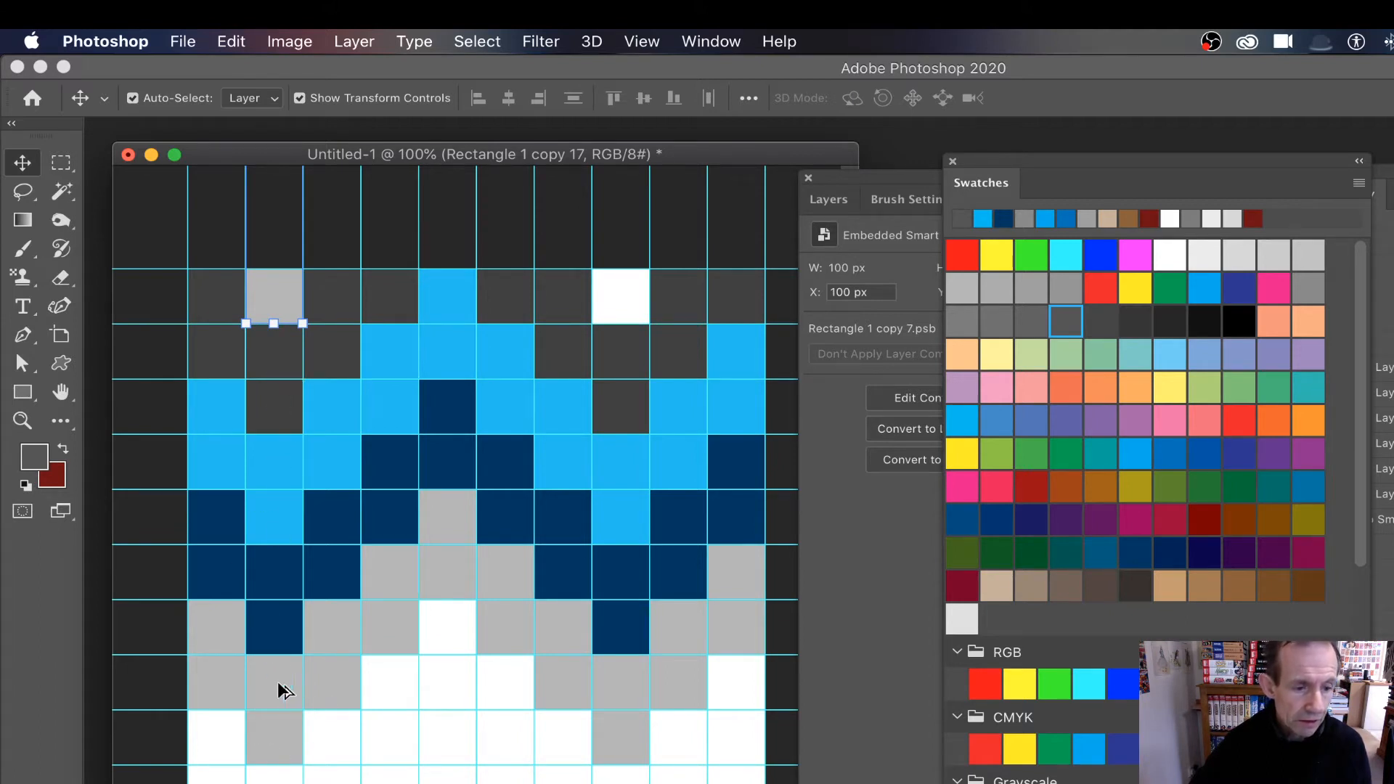
pyautogui.moveTo(279, 683); pyautogui.dragTo(452, 783)
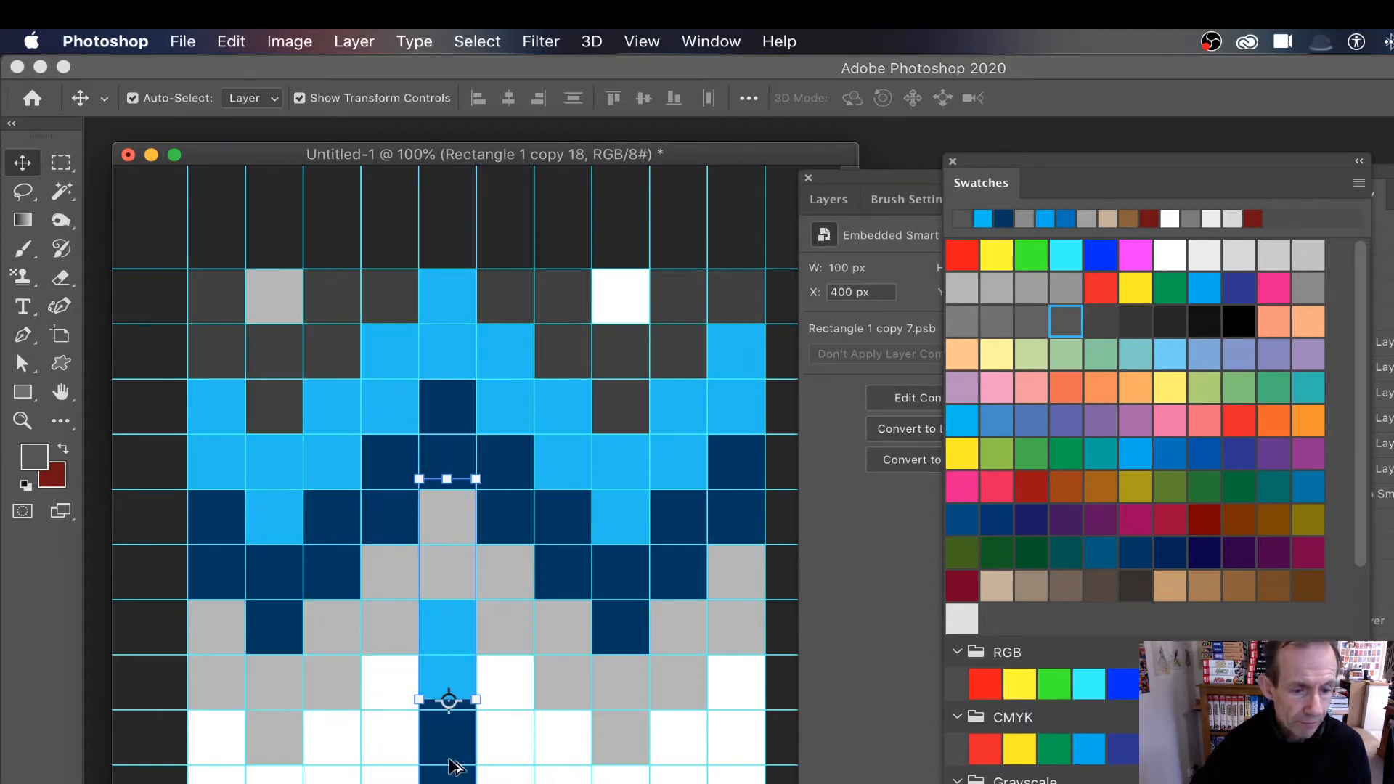
pyautogui.moveTo(449, 666); pyautogui.dragTo(511, 737)
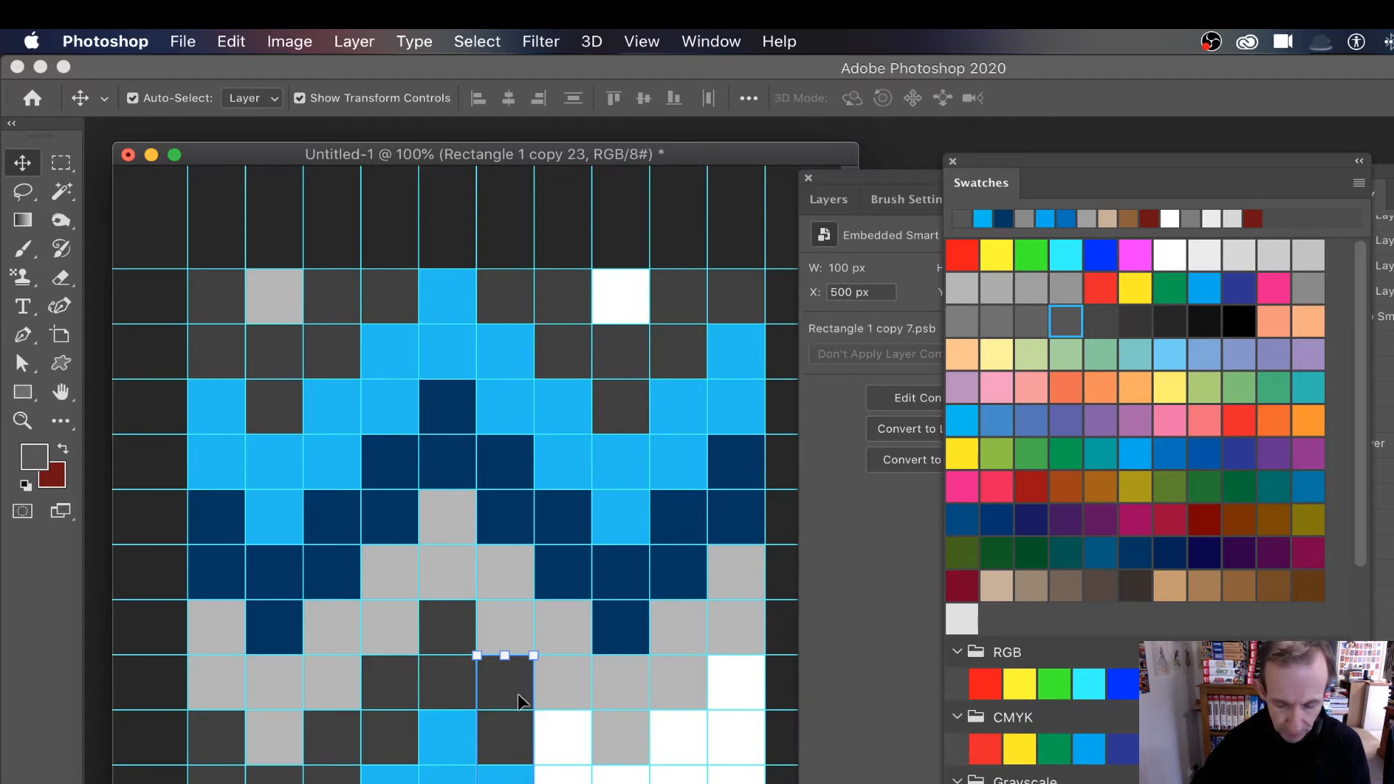
pyautogui.moveTo(517, 694); pyautogui.dragTo(725, 743)
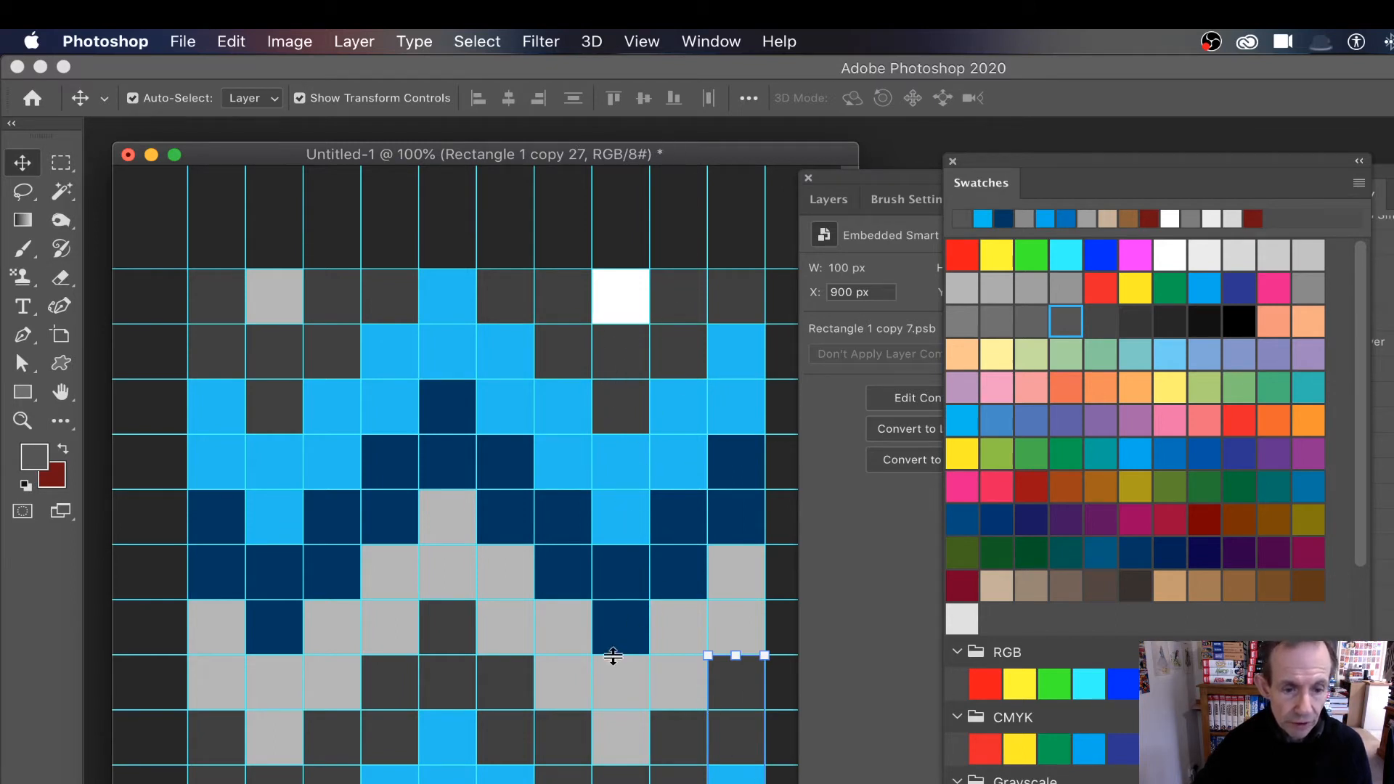
pyautogui.moveTo(620, 728); pyautogui.dragTo(653, 218)
pyautogui.press('super+z')
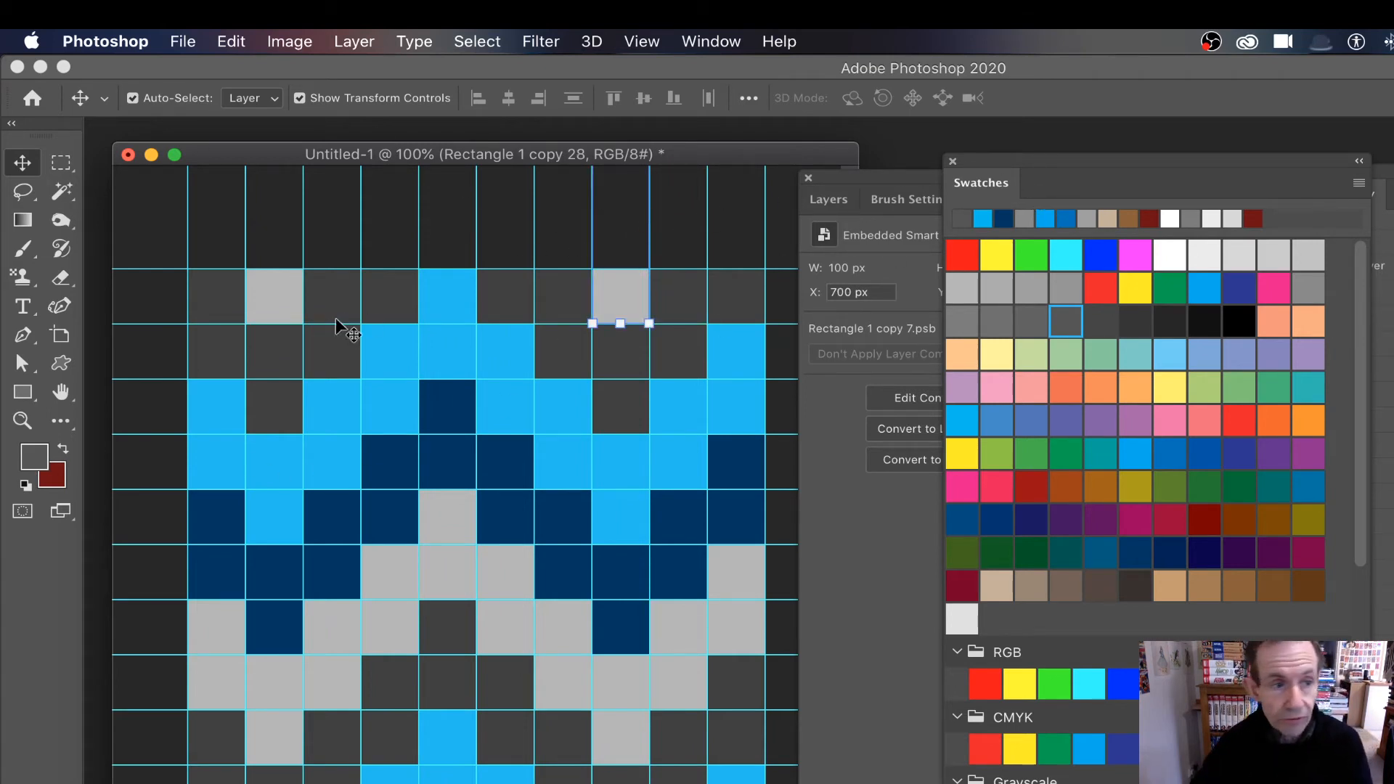
# Select all the strip layers across the canvas and convert them into a single smart object
pyautogui.click(141, 229)
pyautogui.moveTo(154, 218); pyautogui.dragTo(694, 764)
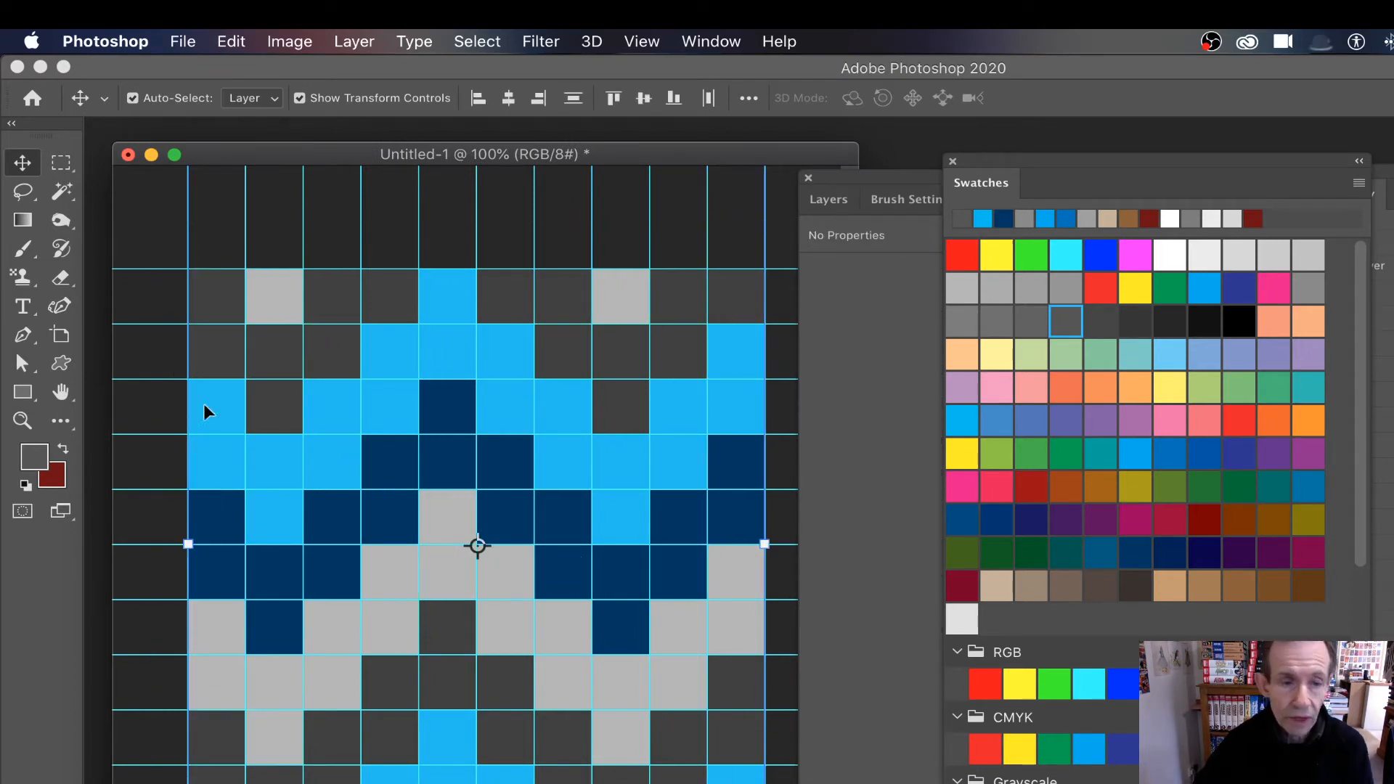
pyautogui.click(355, 41)
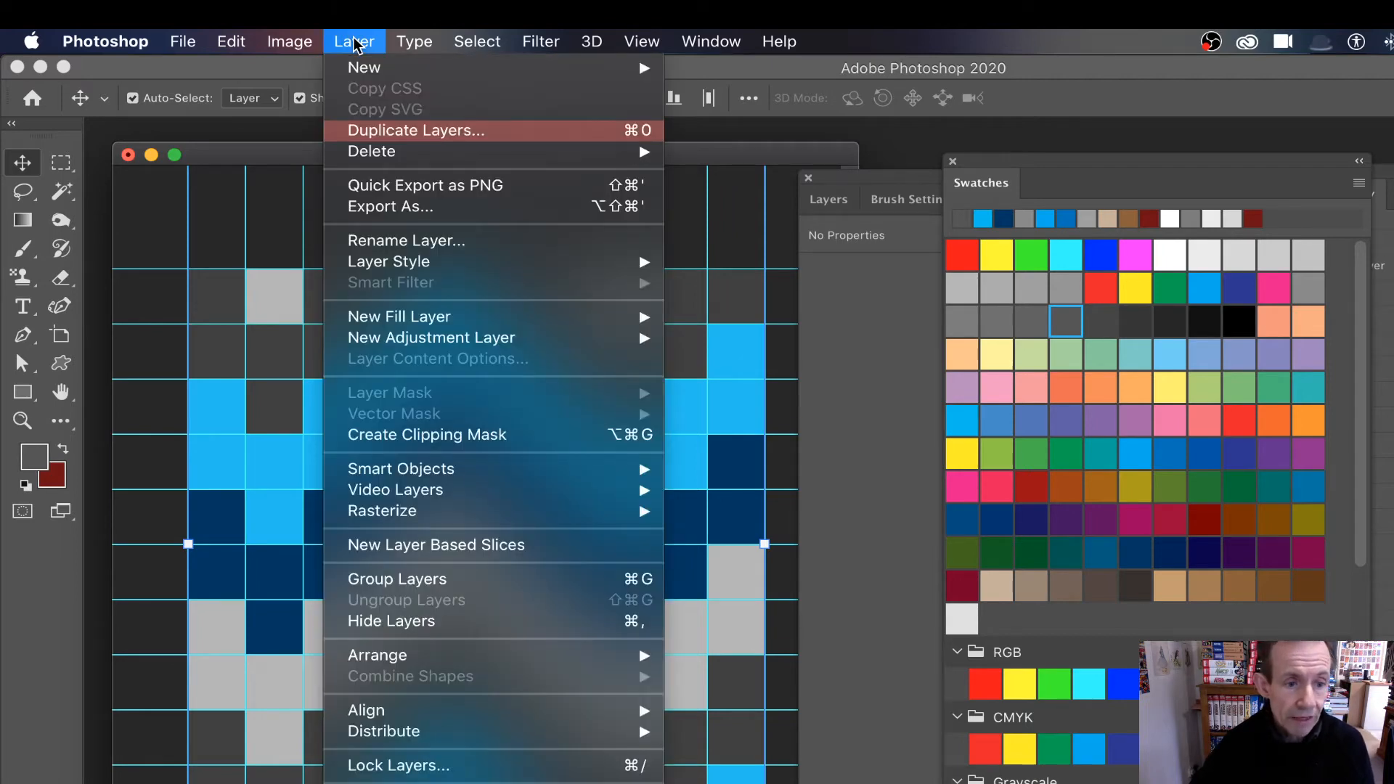
pyautogui.moveTo(436, 470)
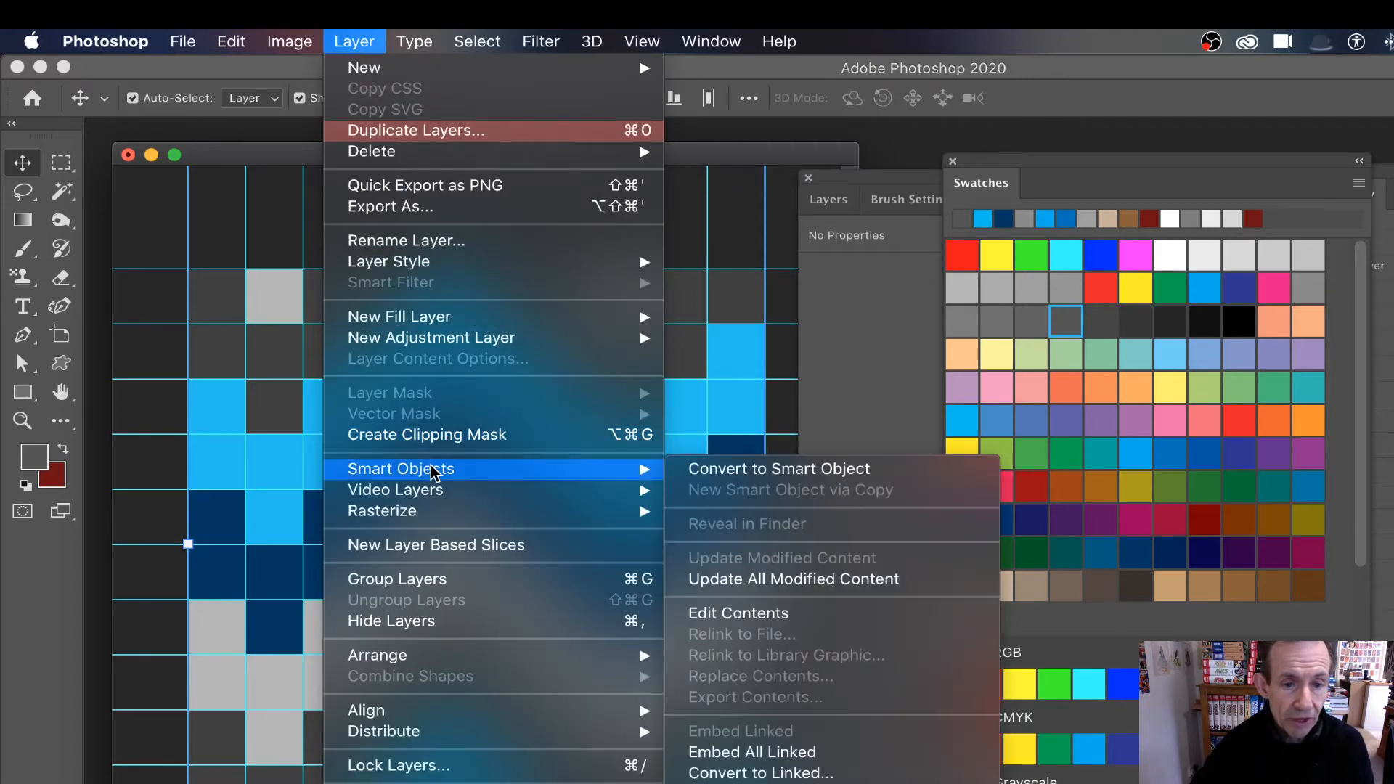
pyautogui.click(784, 475)
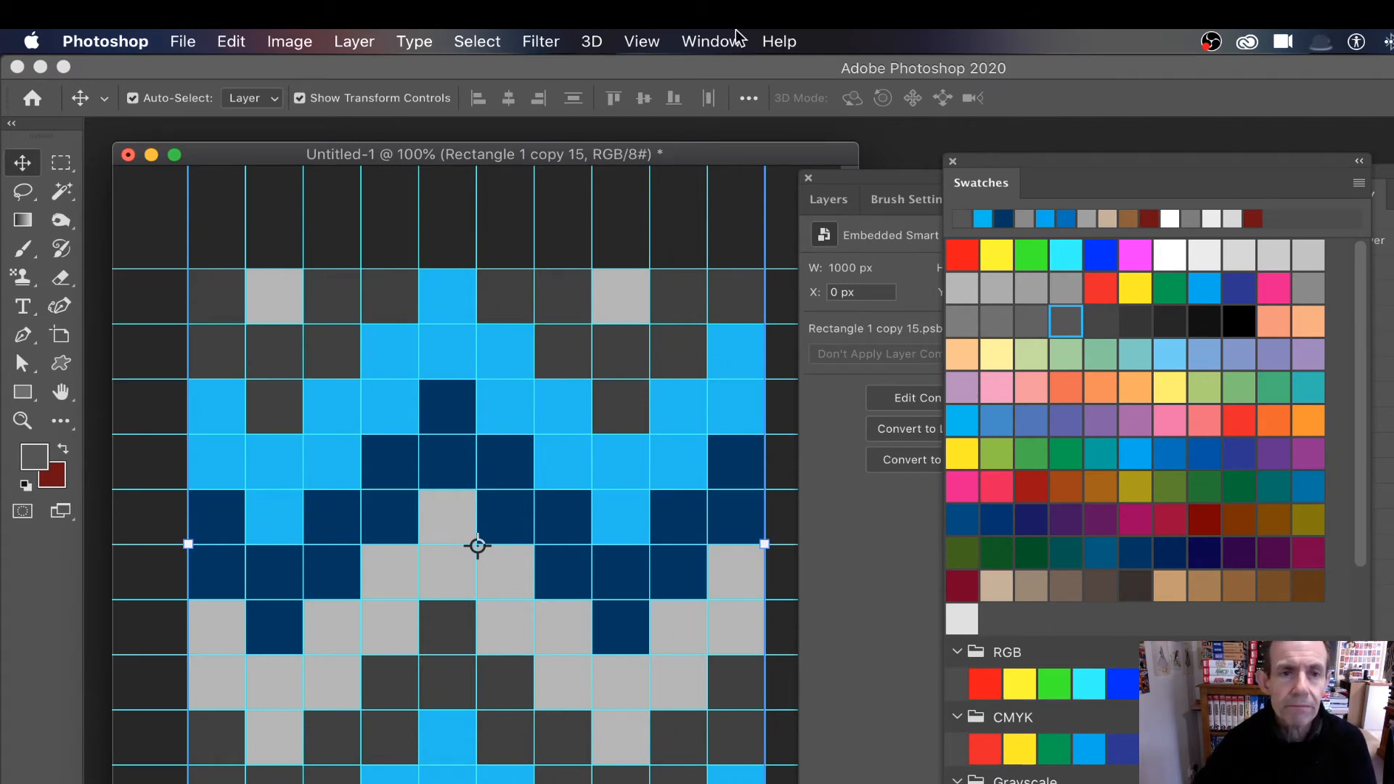
# Clear the guides and take a history snapshot of the full document
pyautogui.click(641, 43)
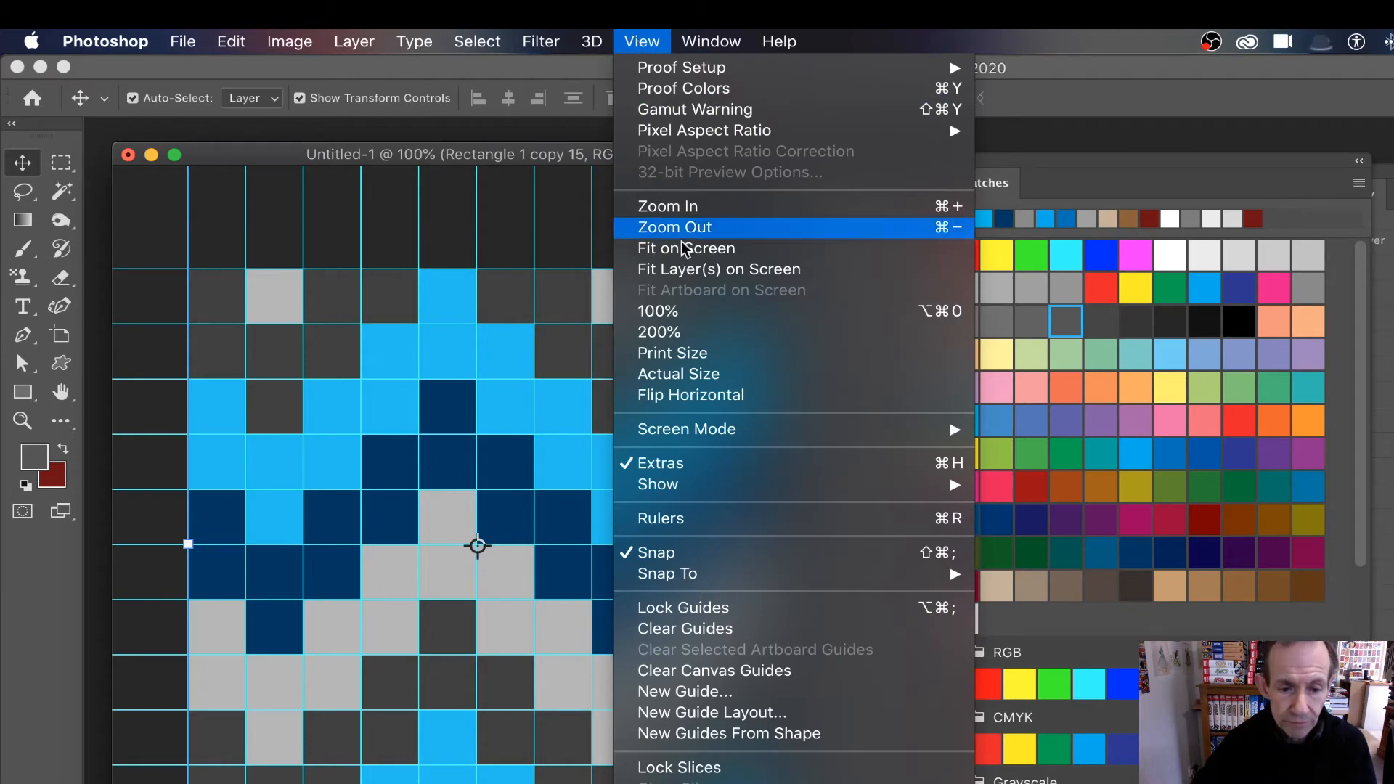
pyautogui.click(726, 636)
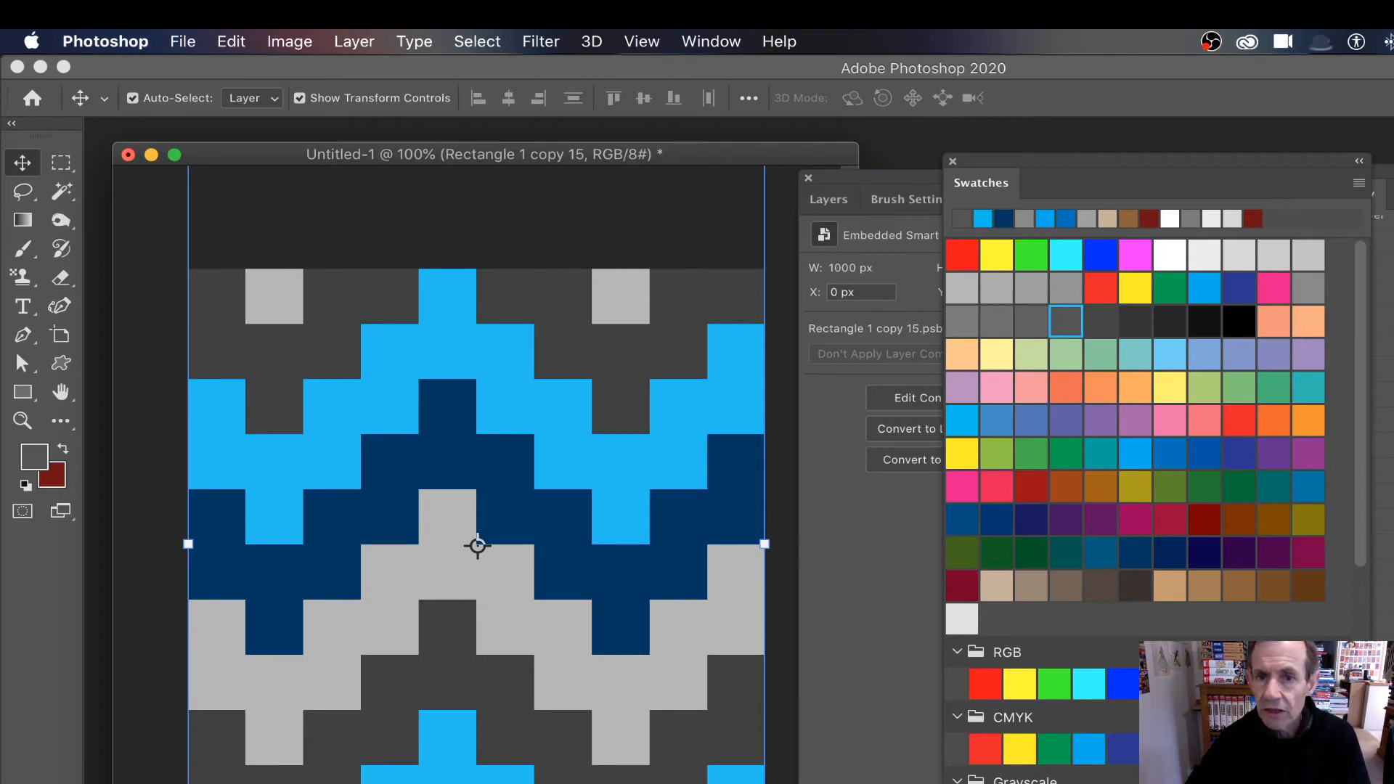
pyautogui.click(1381, 193)
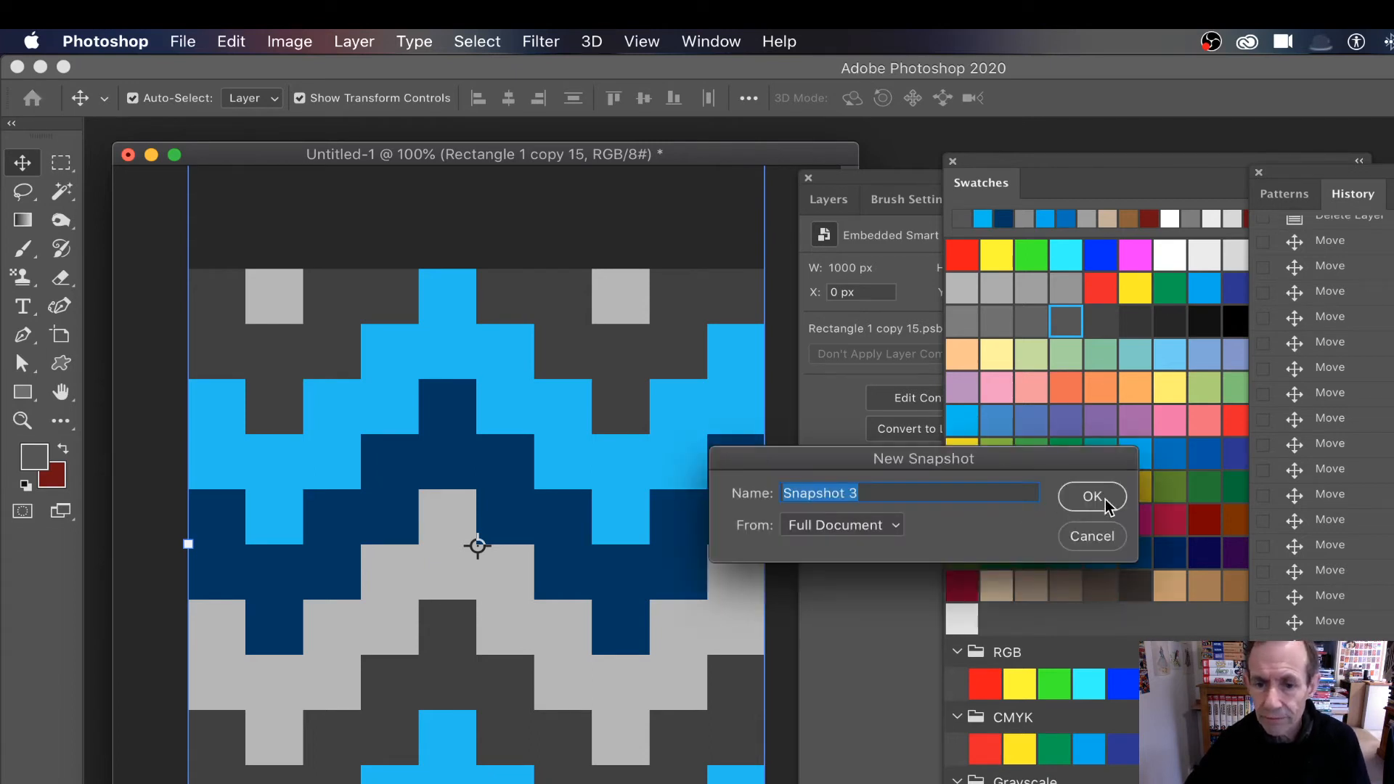
pyautogui.click(1089, 494)
# View the green pattern in Snapshot 2 and return to the blue pattern in Snapshot 3
pyautogui.scroll(10, 1363, 259)
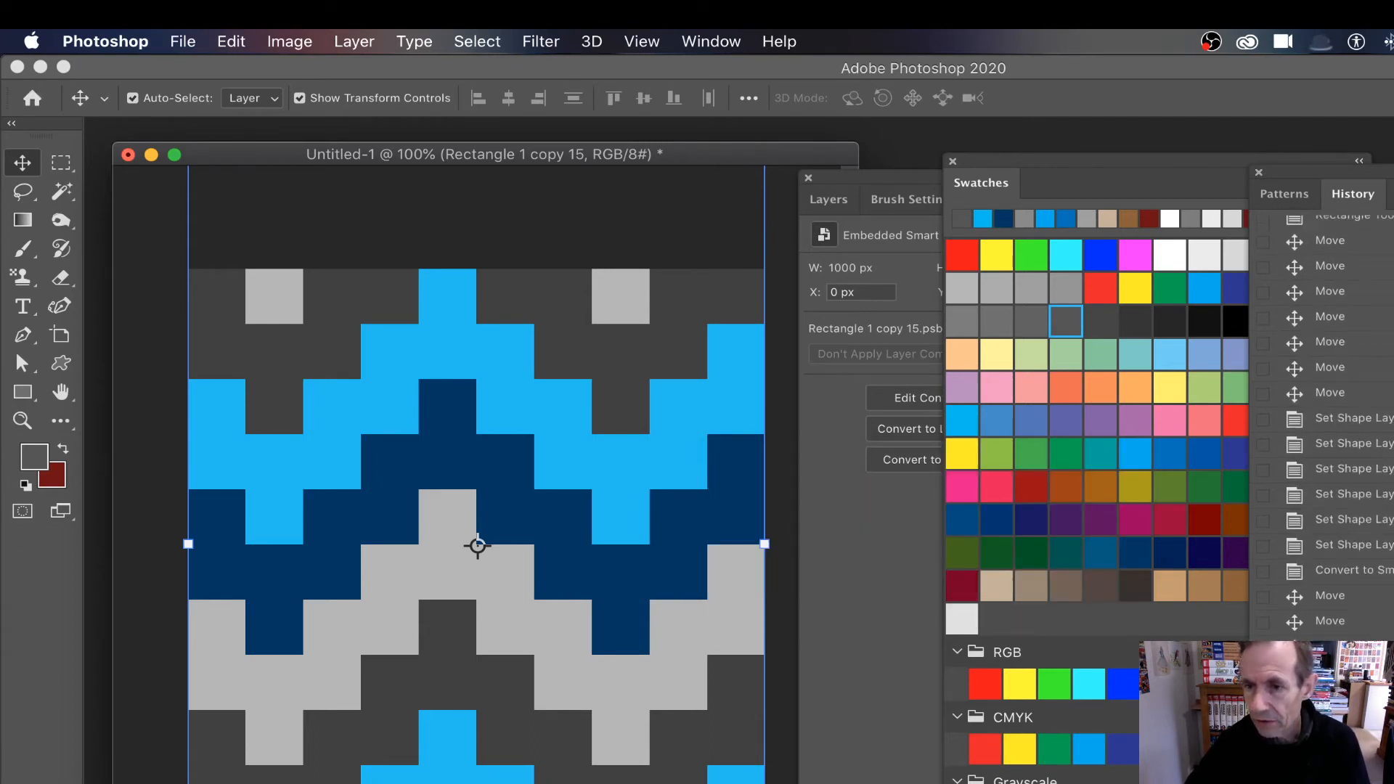
pyautogui.click(1368, 328)
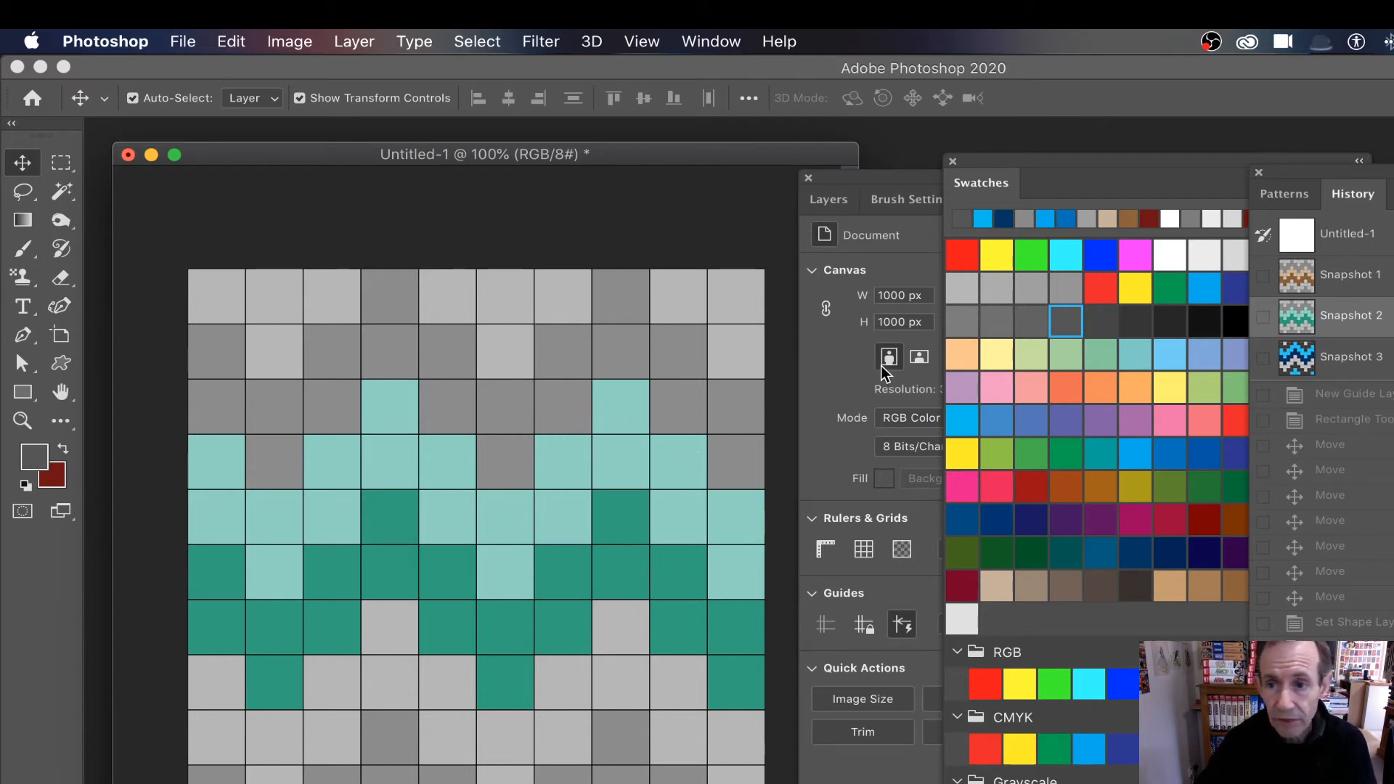
pyautogui.click(1349, 358)
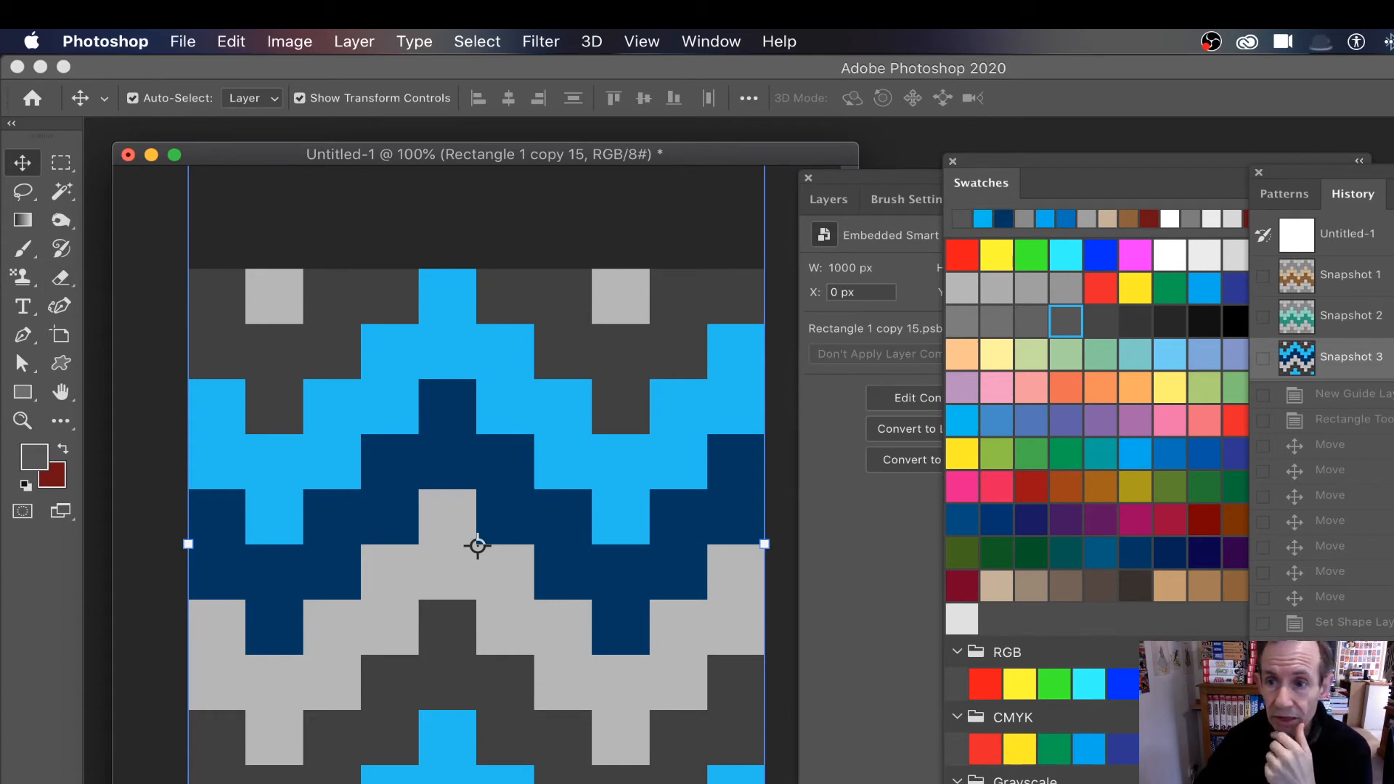
# Open the pattern smart object's contents, open the nested Rectangle 1 copy 15 strip inside it, and enlarge the document windows
pyautogui.click(828, 202)
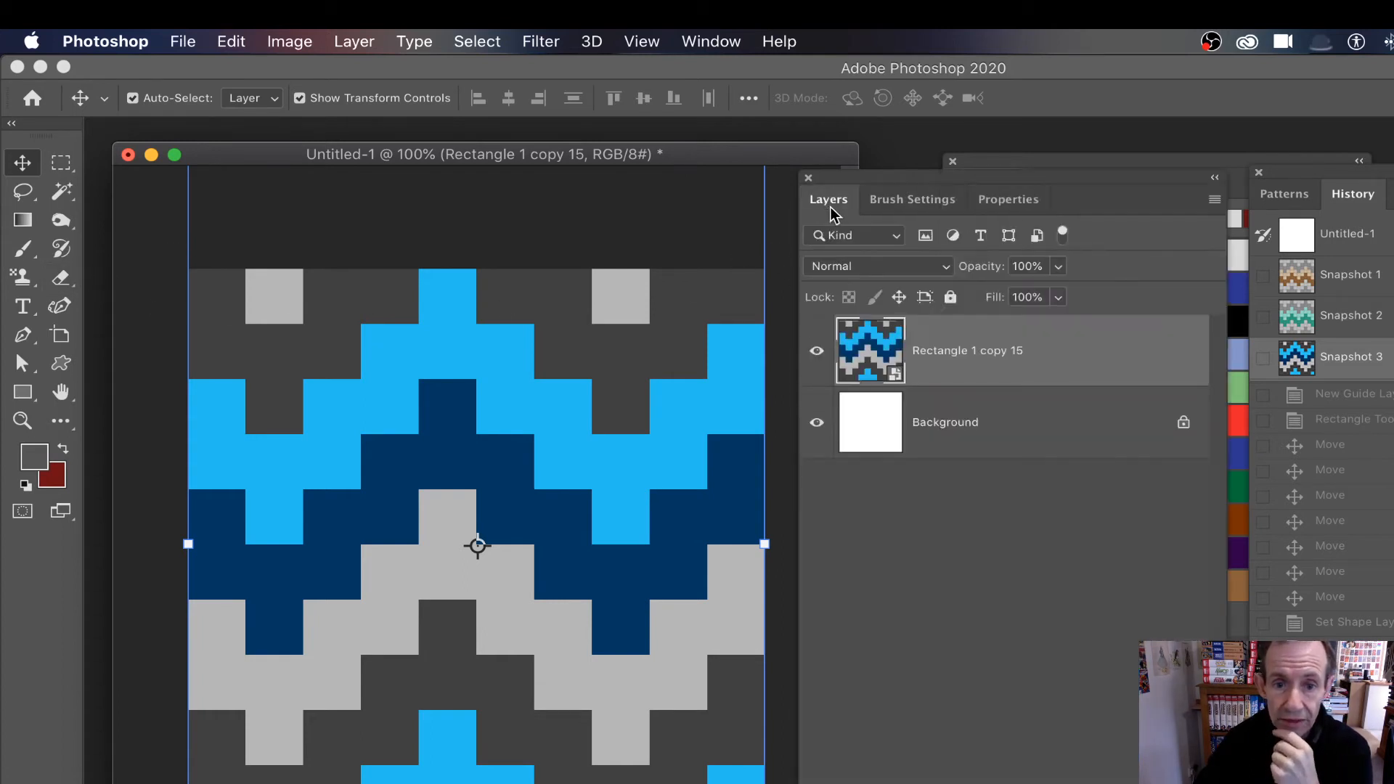
pyautogui.doubleClick(895, 375)
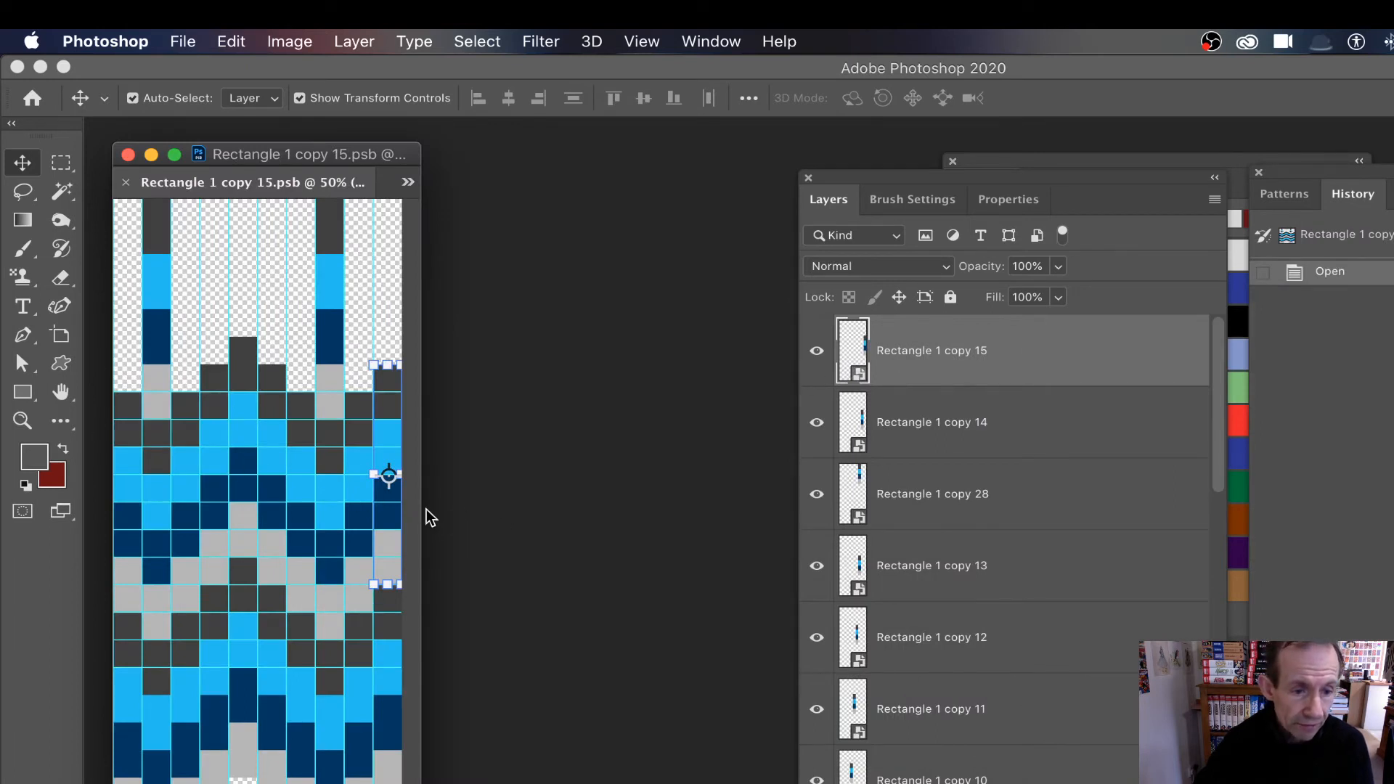
pyautogui.moveTo(420, 508); pyautogui.dragTo(731, 525)
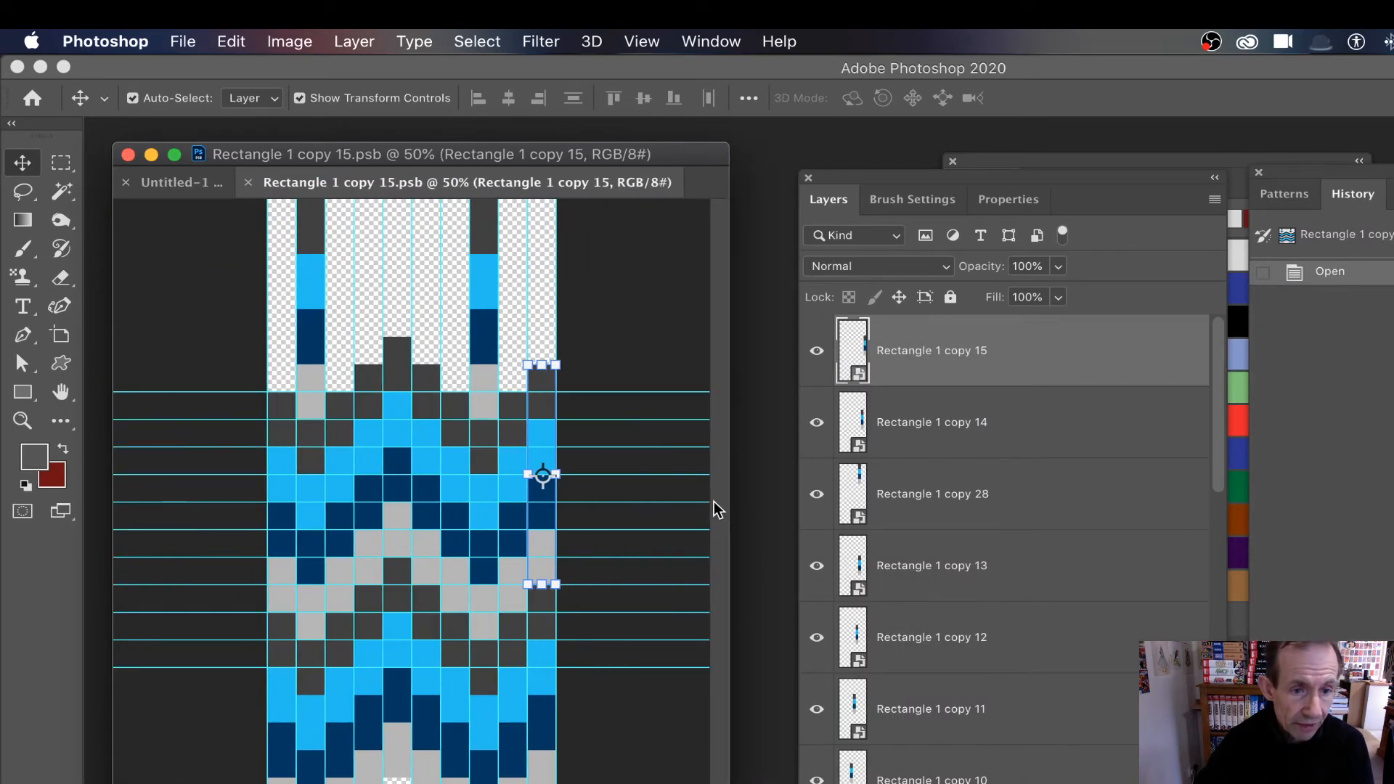
pyautogui.doubleClick(861, 374)
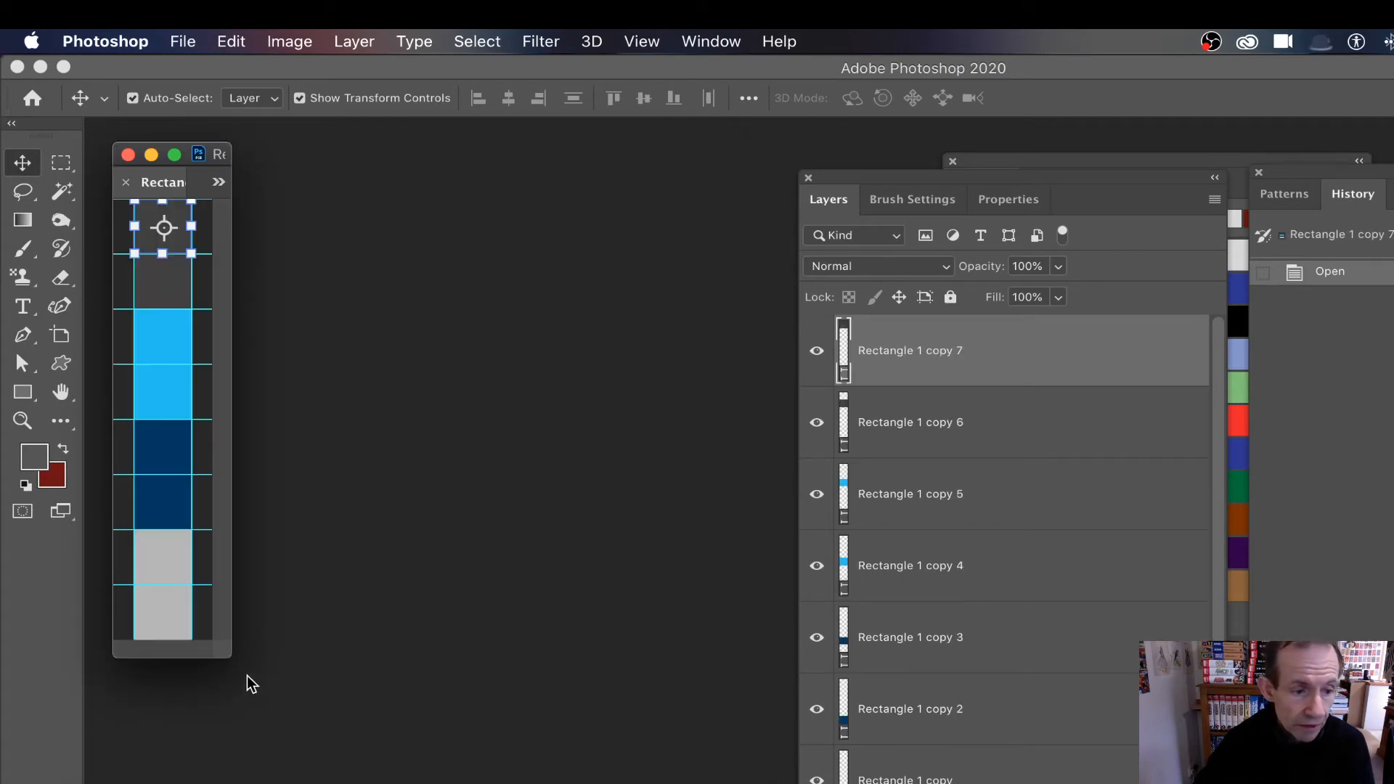
pyautogui.moveTo(225, 653); pyautogui.dragTo(517, 783)
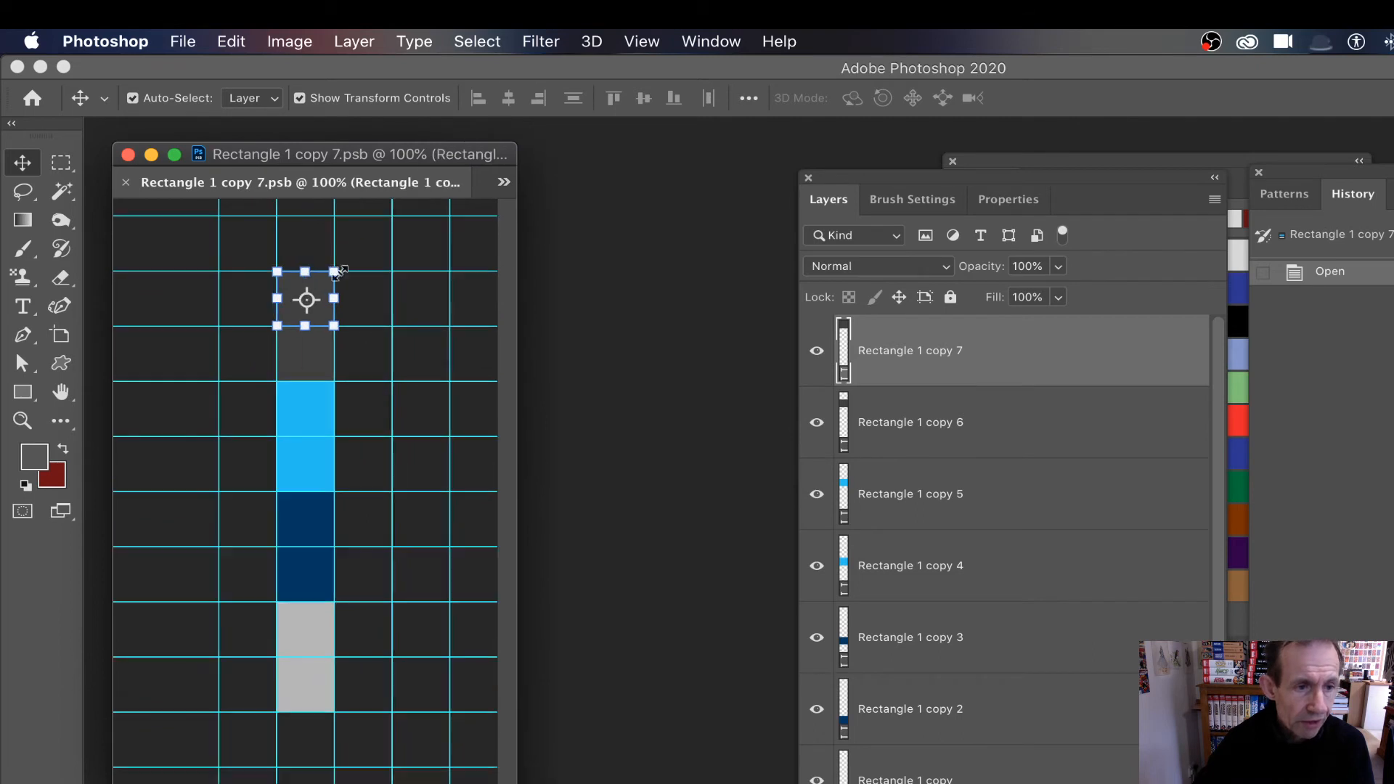
# Recolour the strip's two light blue squares pale pink
pyautogui.click(314, 406)
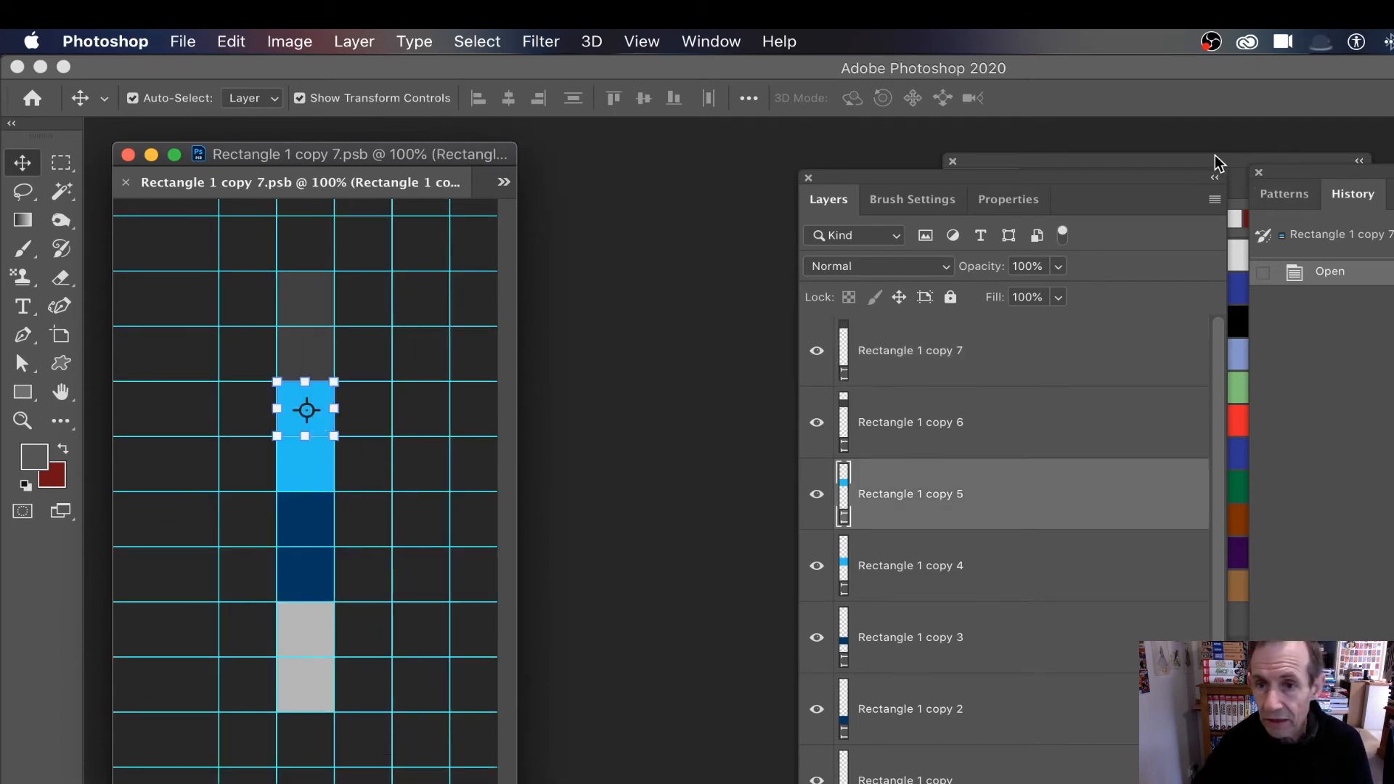
pyautogui.click(1215, 157)
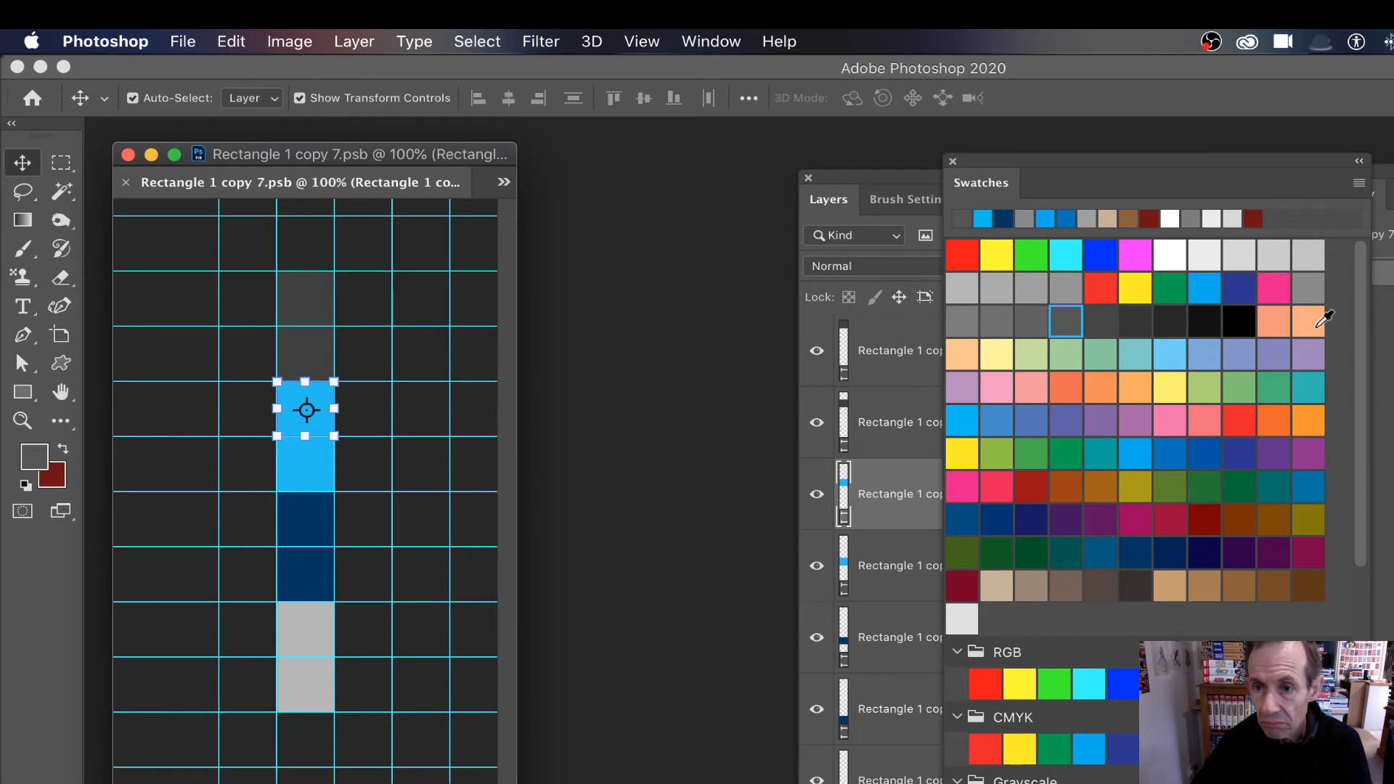
pyautogui.click(996, 392)
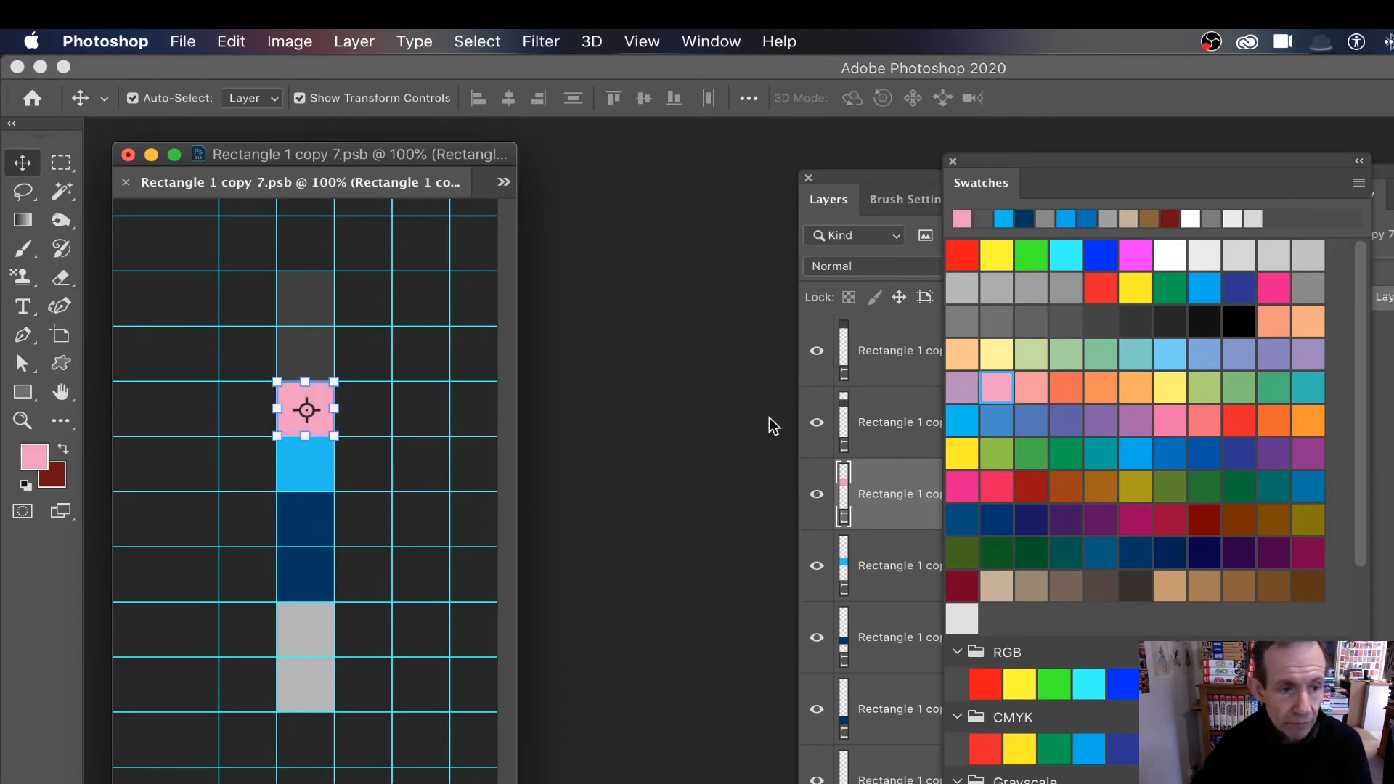
pyautogui.click(308, 461)
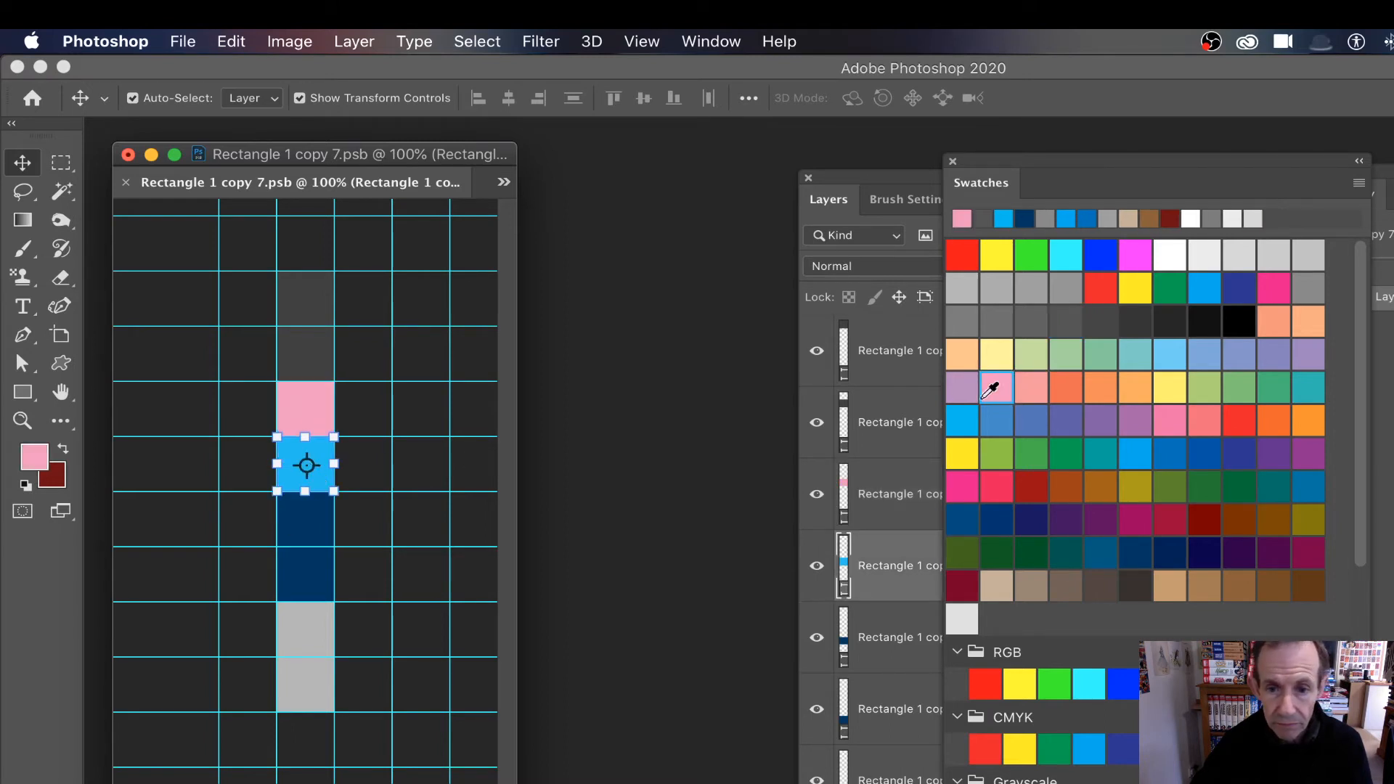
pyautogui.click(999, 384)
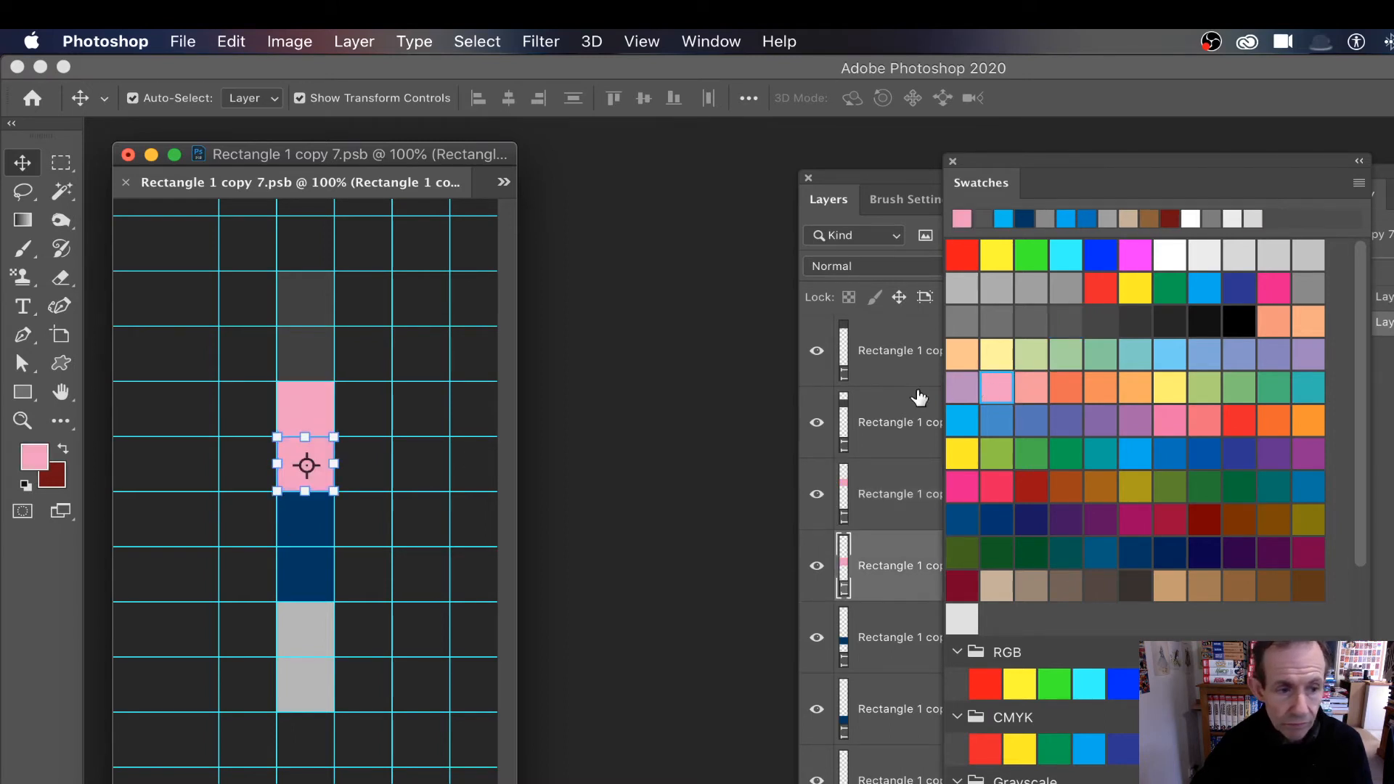
# Recolour the strip's two navy squares bright magenta pink
pyautogui.click(298, 530)
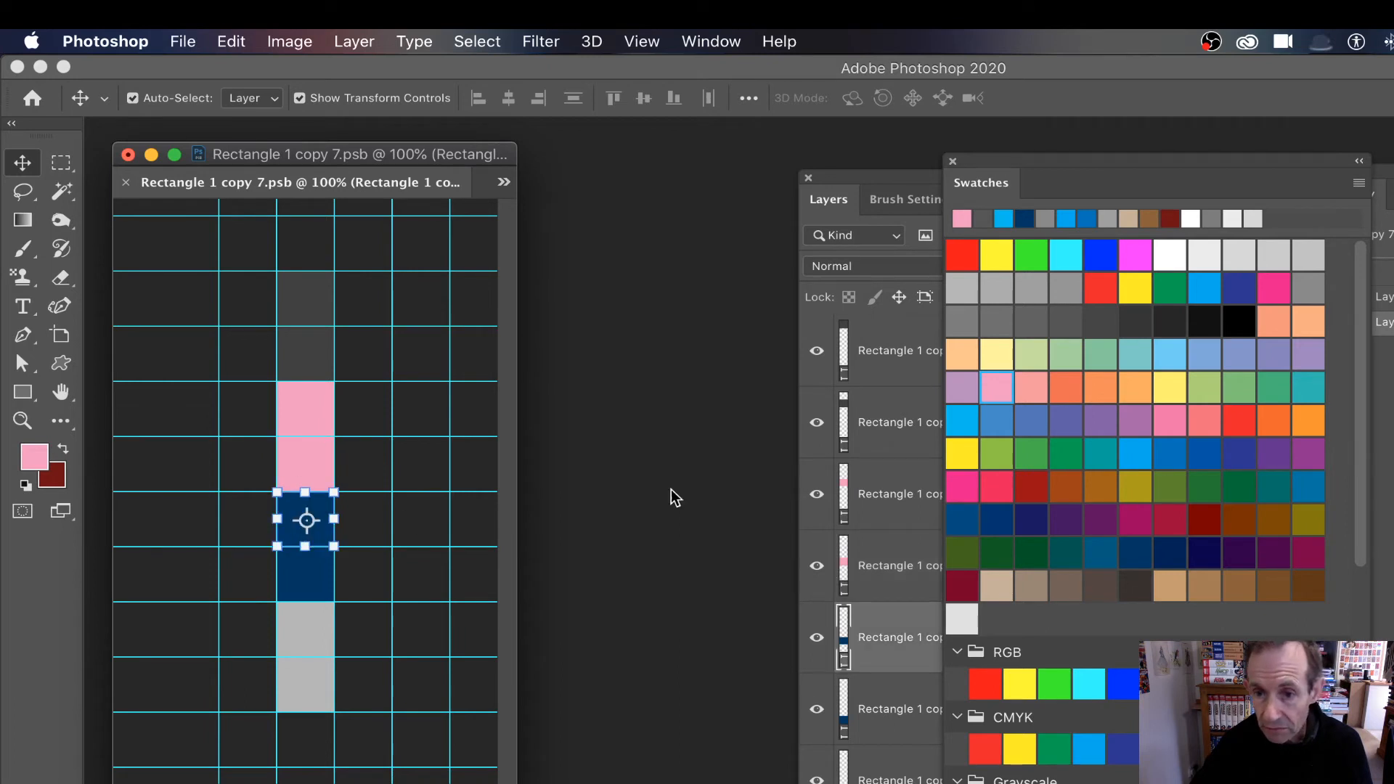
pyautogui.click(1274, 288)
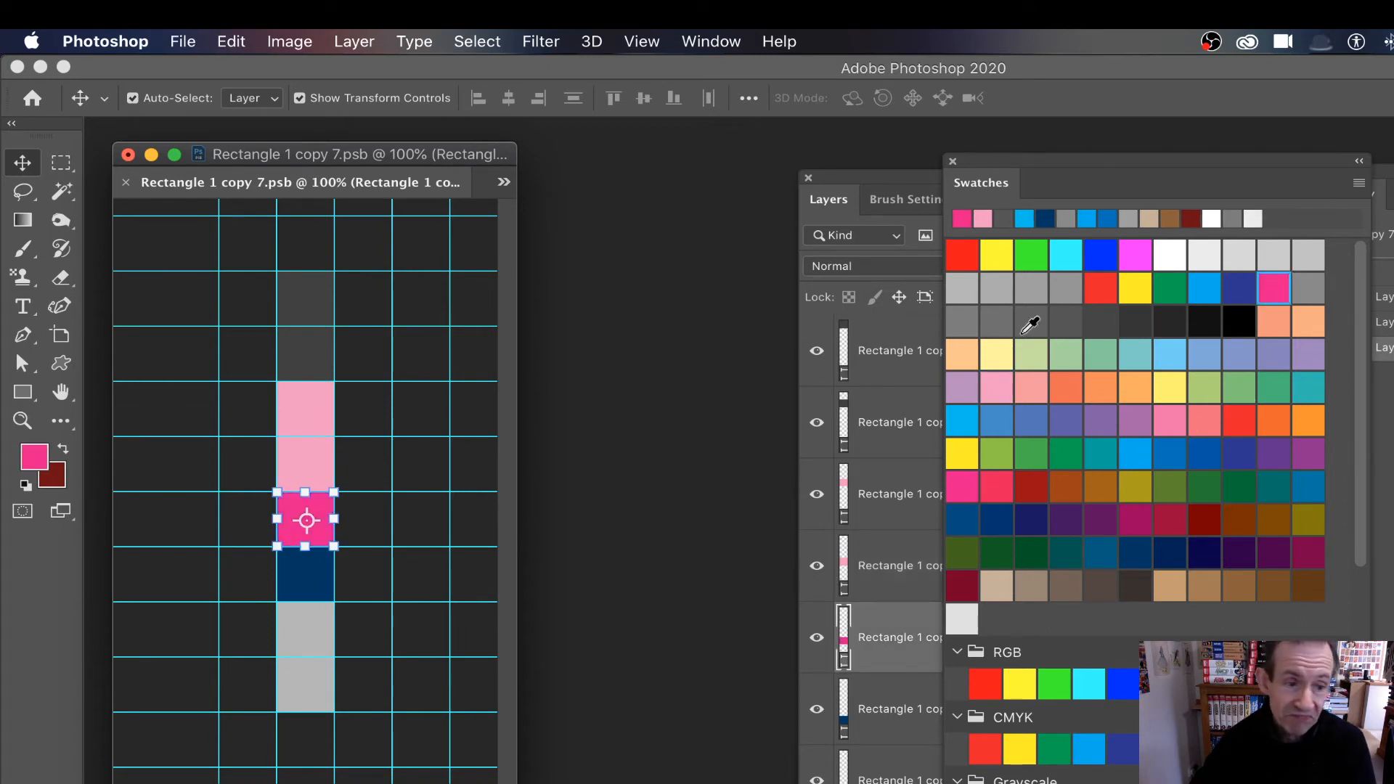
pyautogui.click(298, 580)
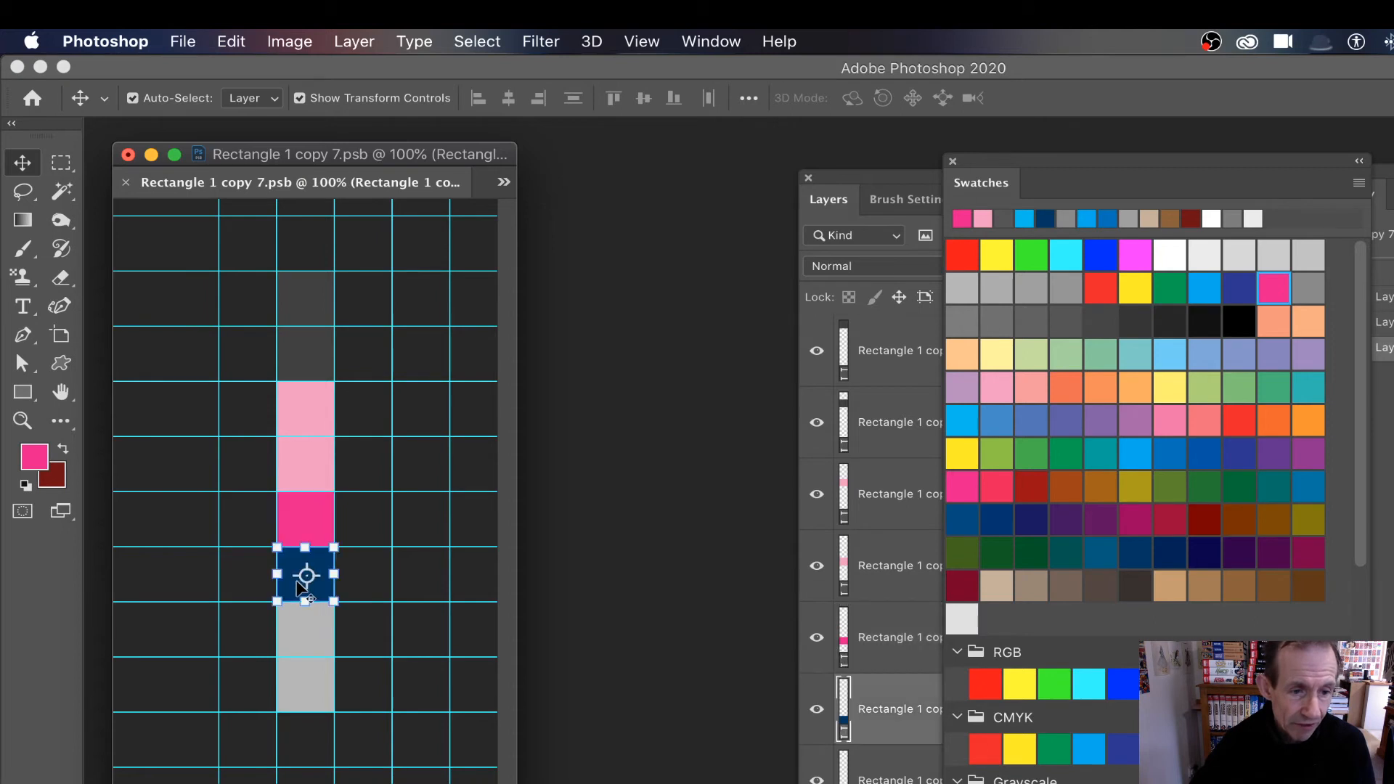
pyautogui.click(1277, 288)
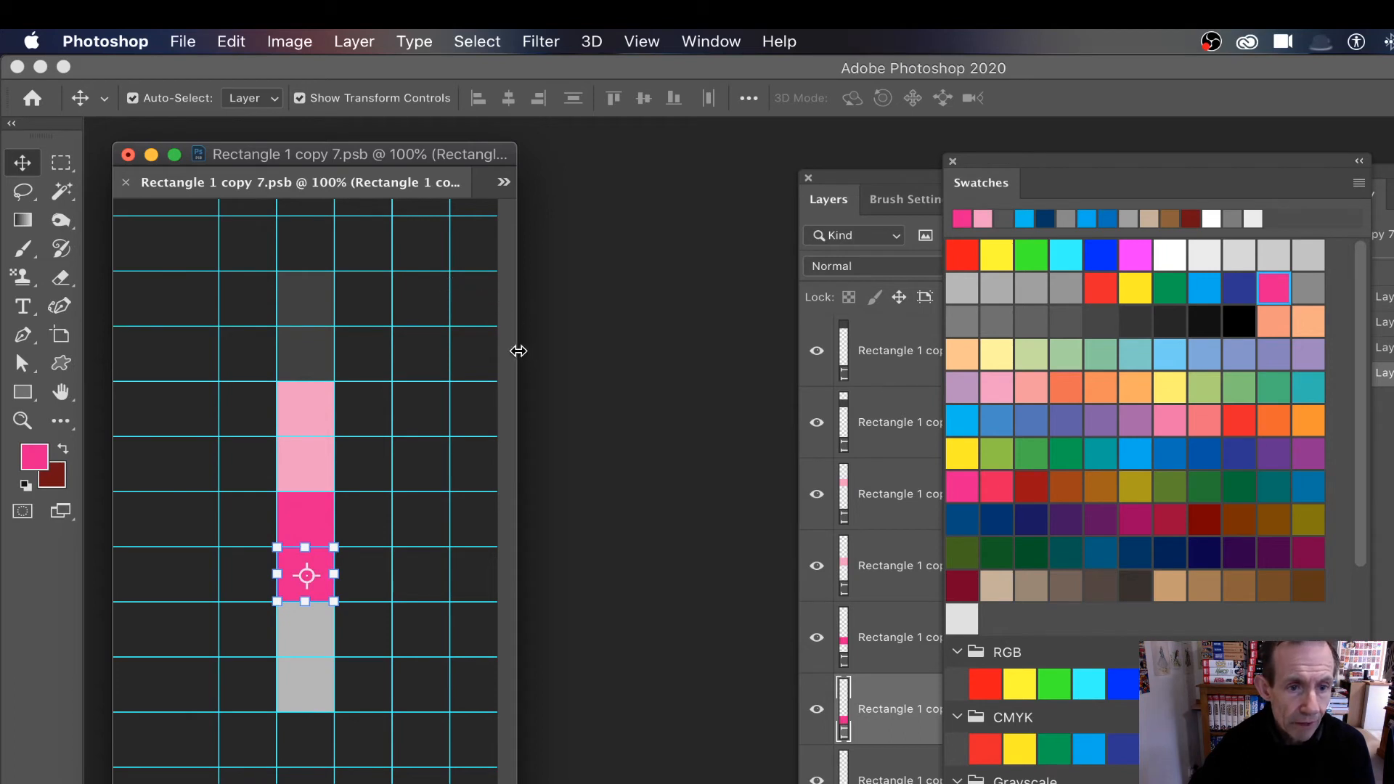
# Close the strip and pattern smart object documents with their changes saved, and select the pattern layer in the main document
pyautogui.moveTo(519, 351); pyautogui.dragTo(799, 351)
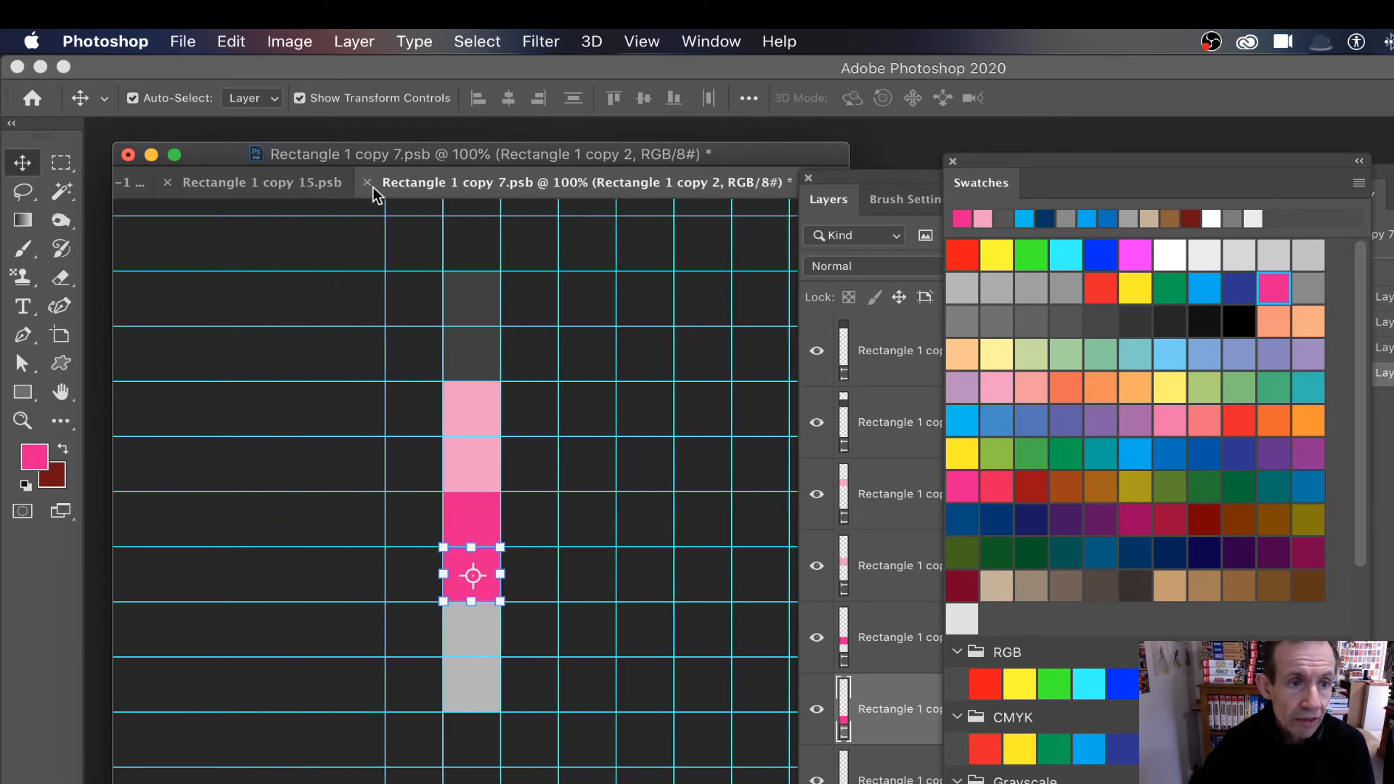
pyautogui.click(369, 184)
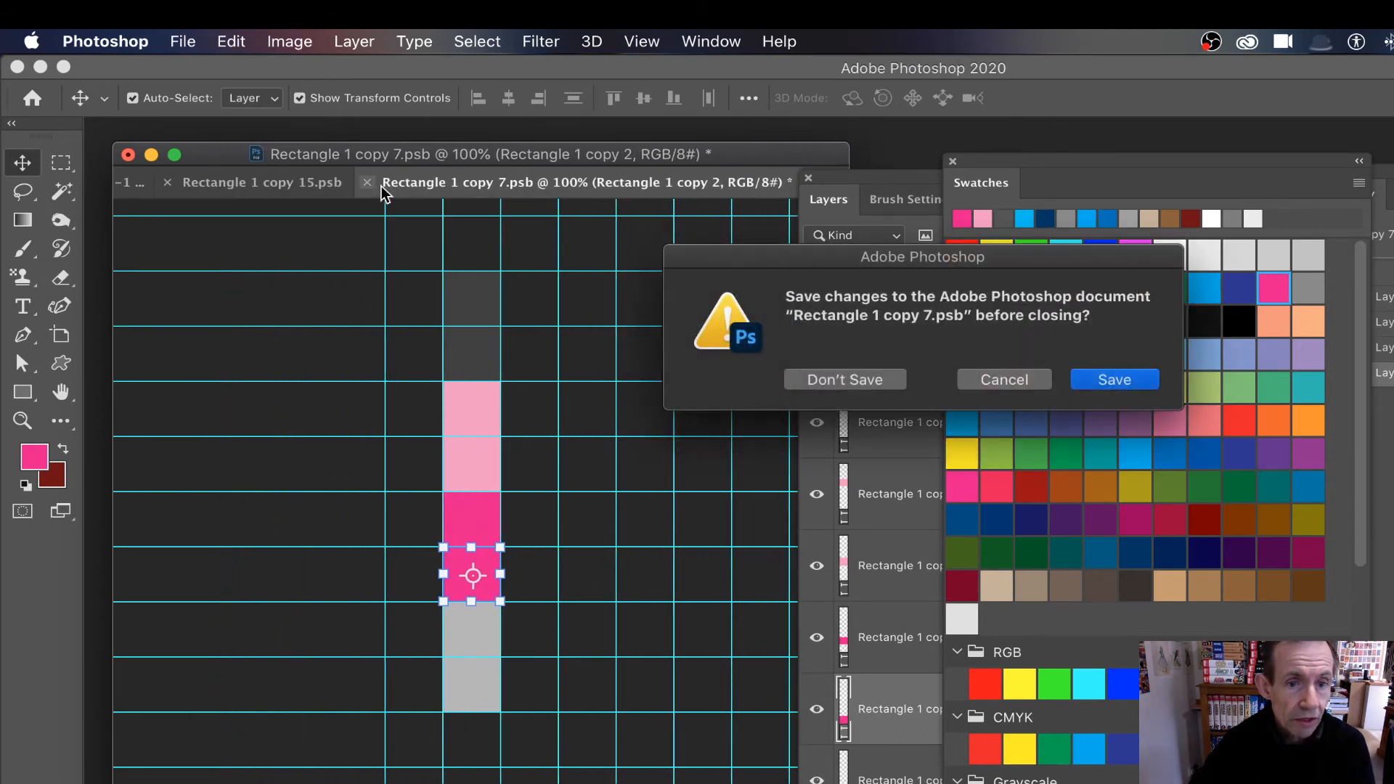
pyautogui.click(1140, 383)
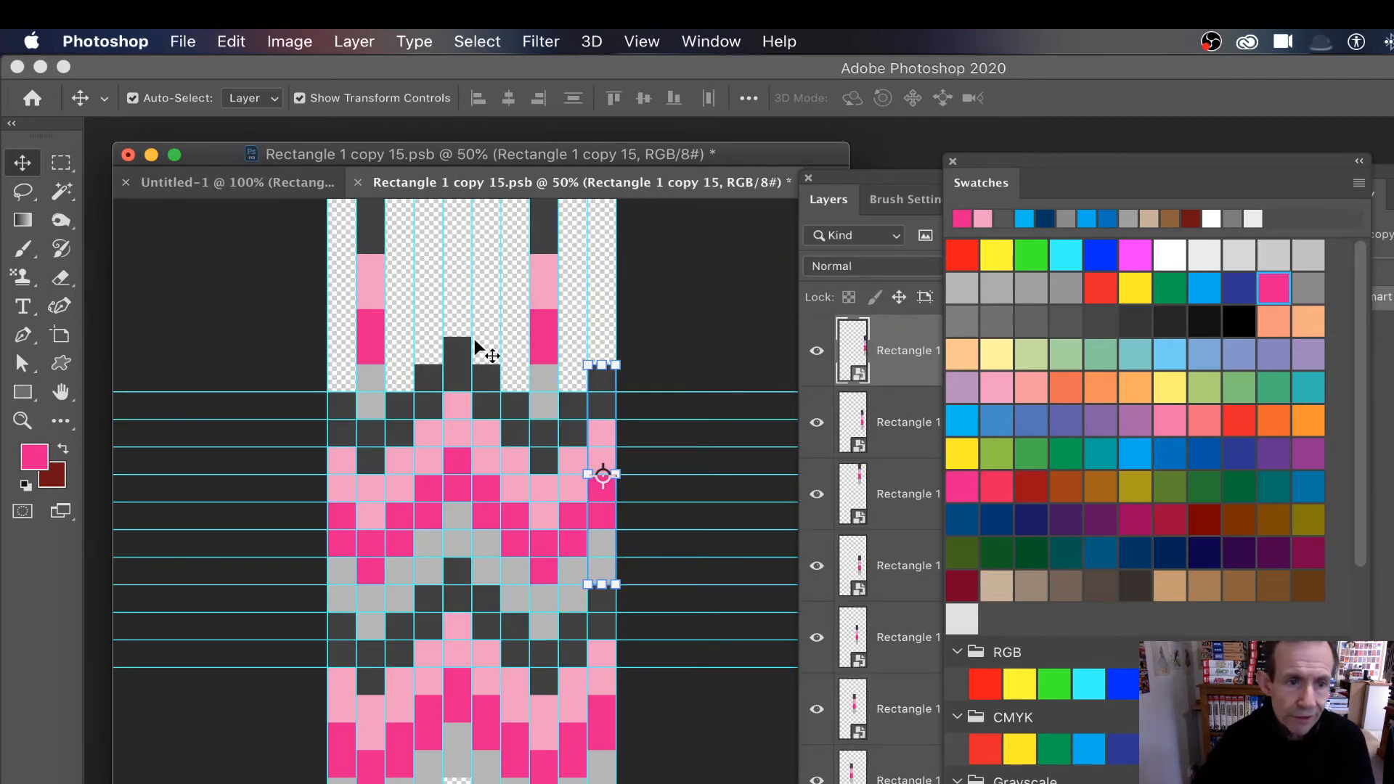
pyautogui.click(355, 185)
pyautogui.click(1115, 379)
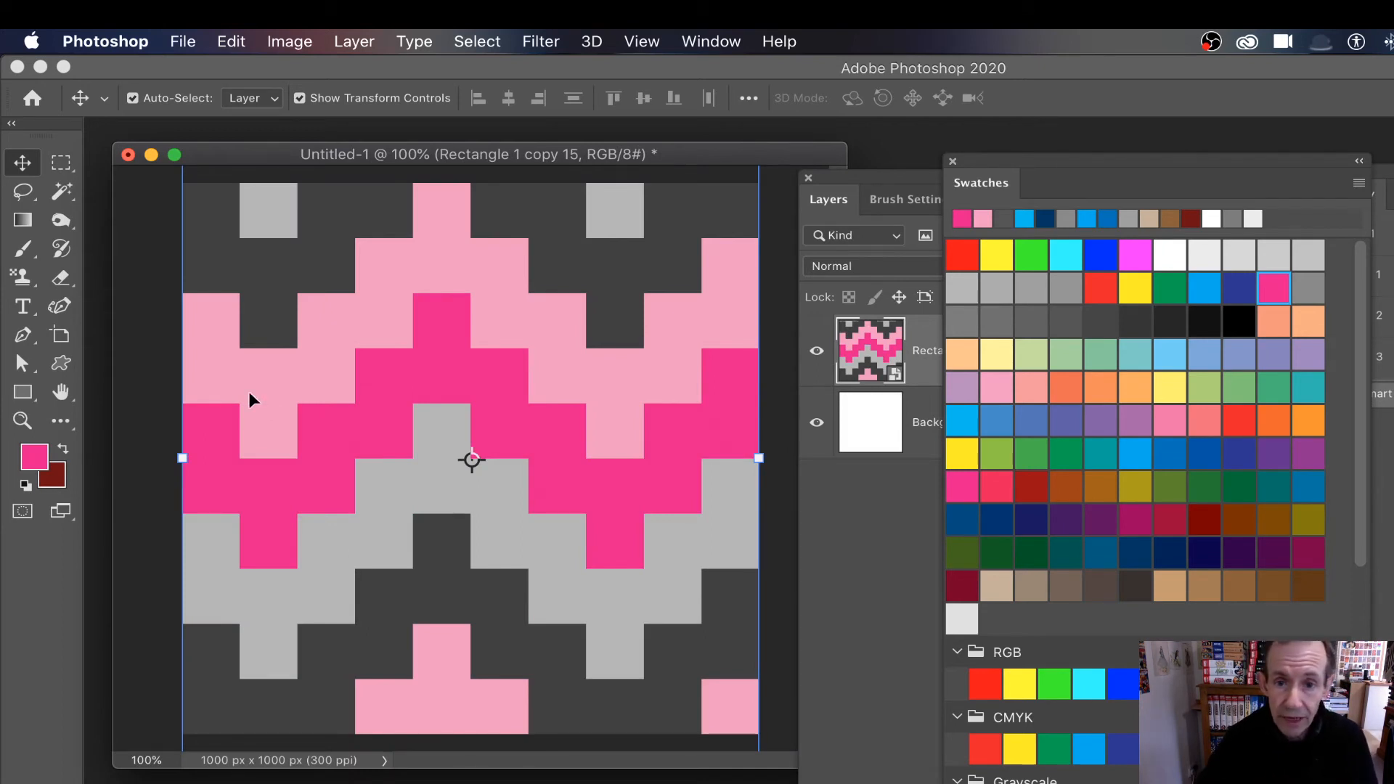
pyautogui.click(886, 464)
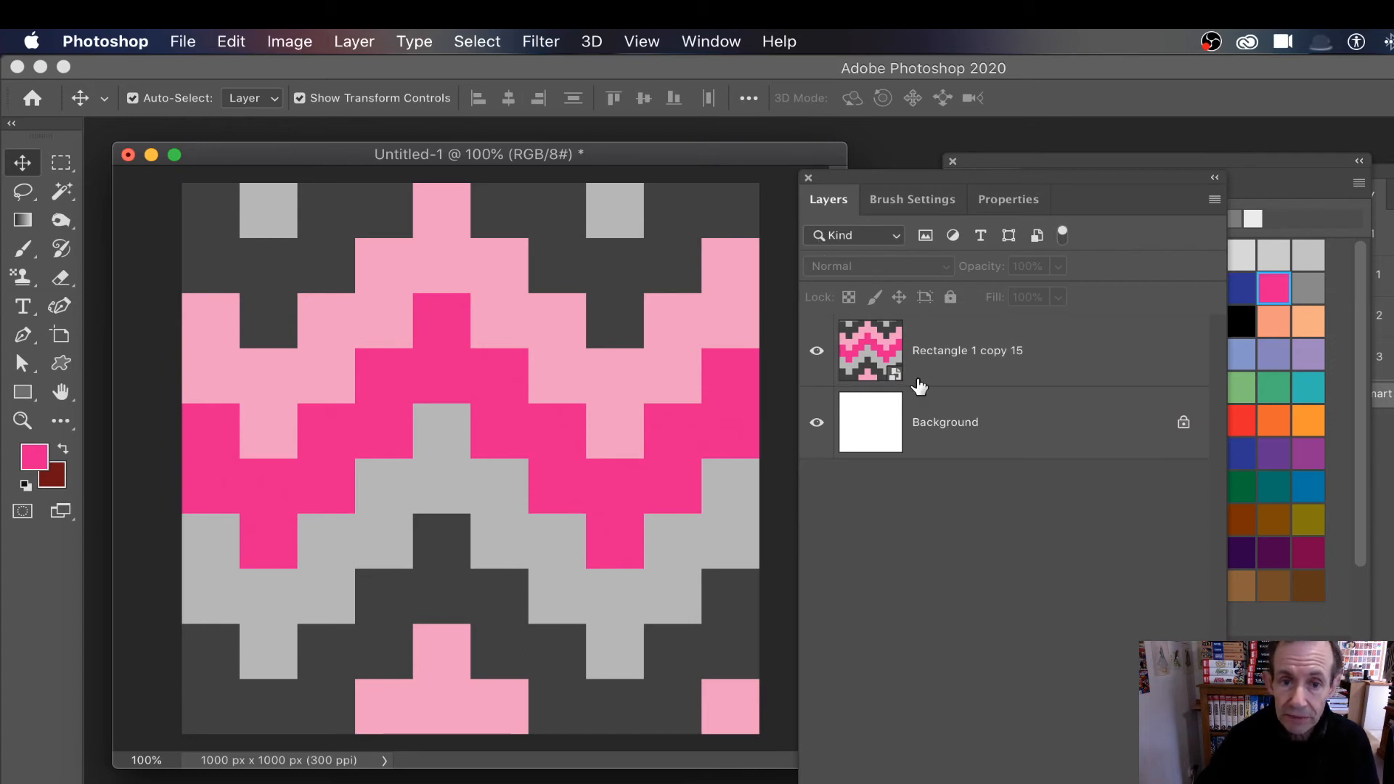
pyautogui.click(480, 357)
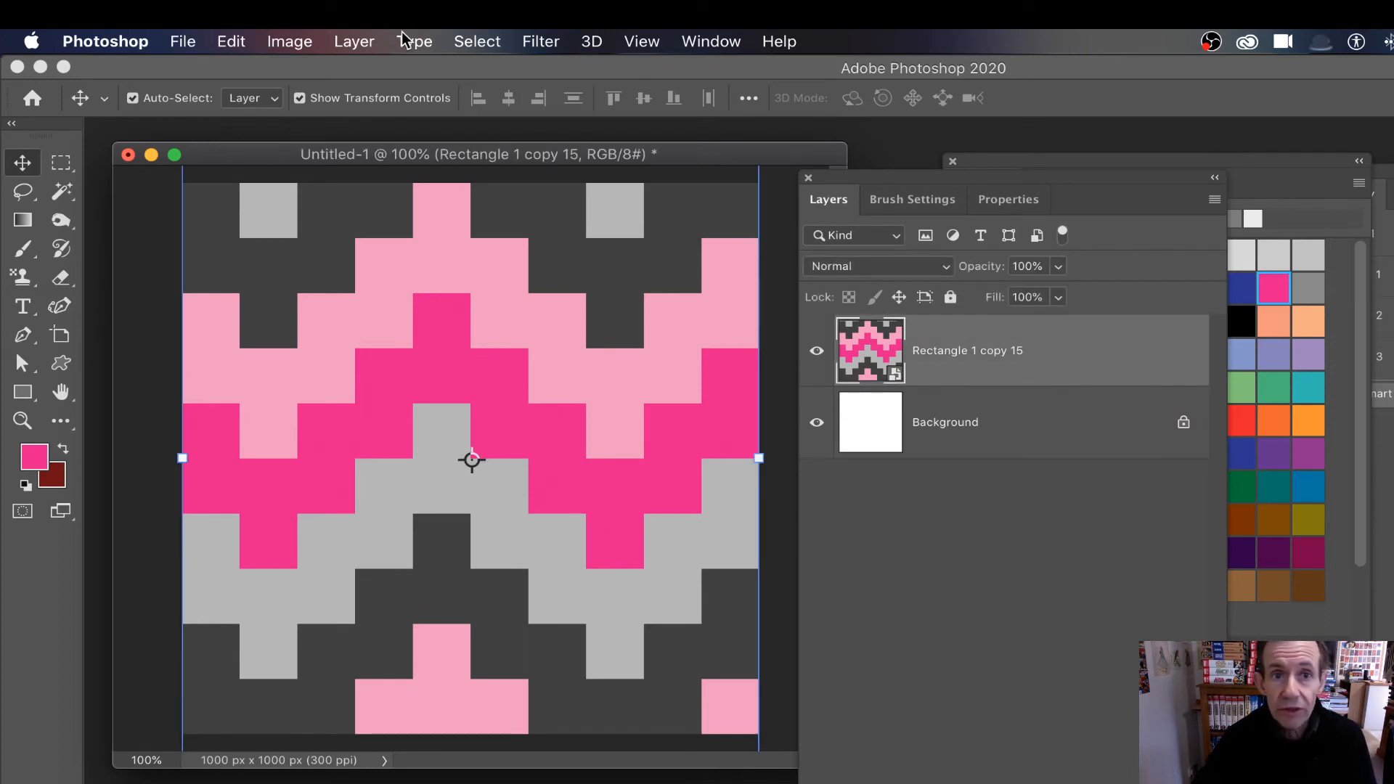
# Add a Hue/Saturation adjustment layer above the pattern with Hue +150, Saturation +61 and Lightness -26
pyautogui.click(361, 46)
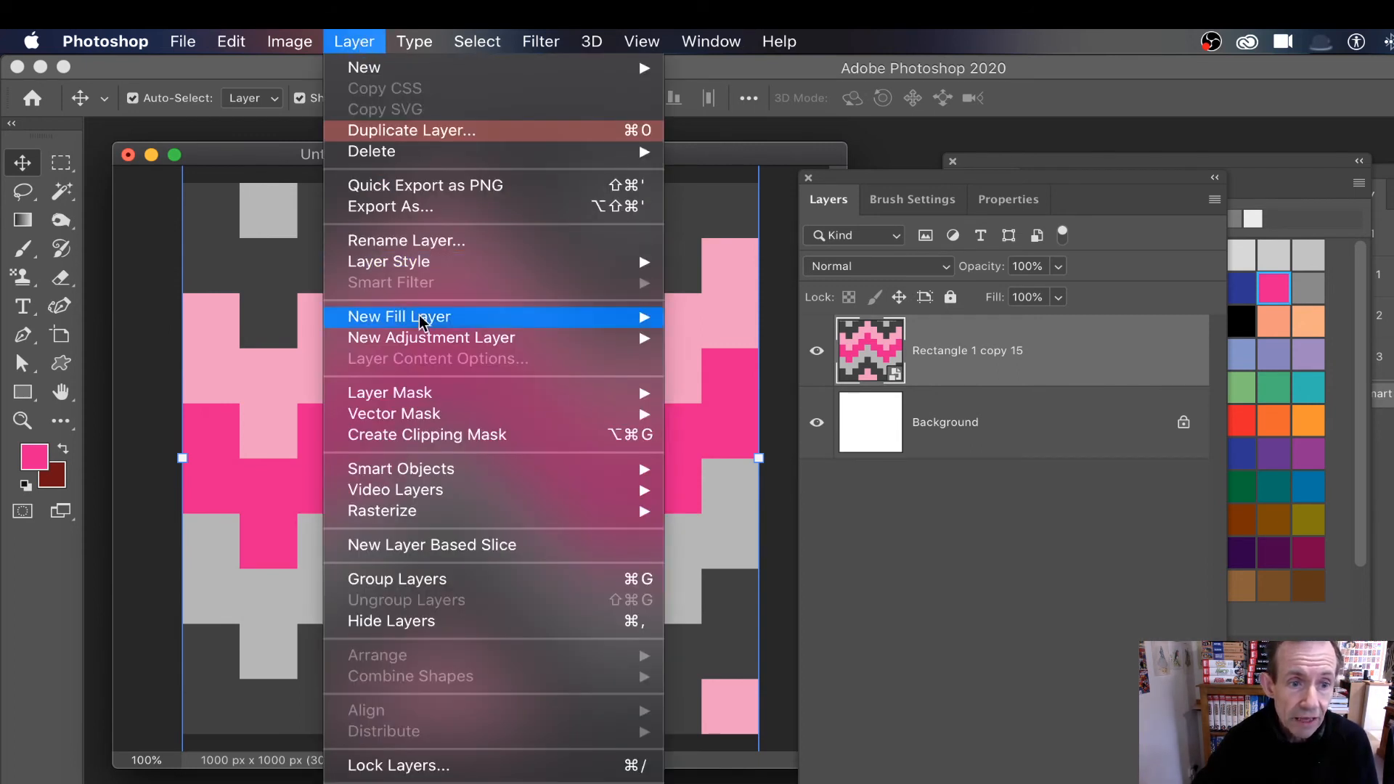
pyautogui.moveTo(429, 341)
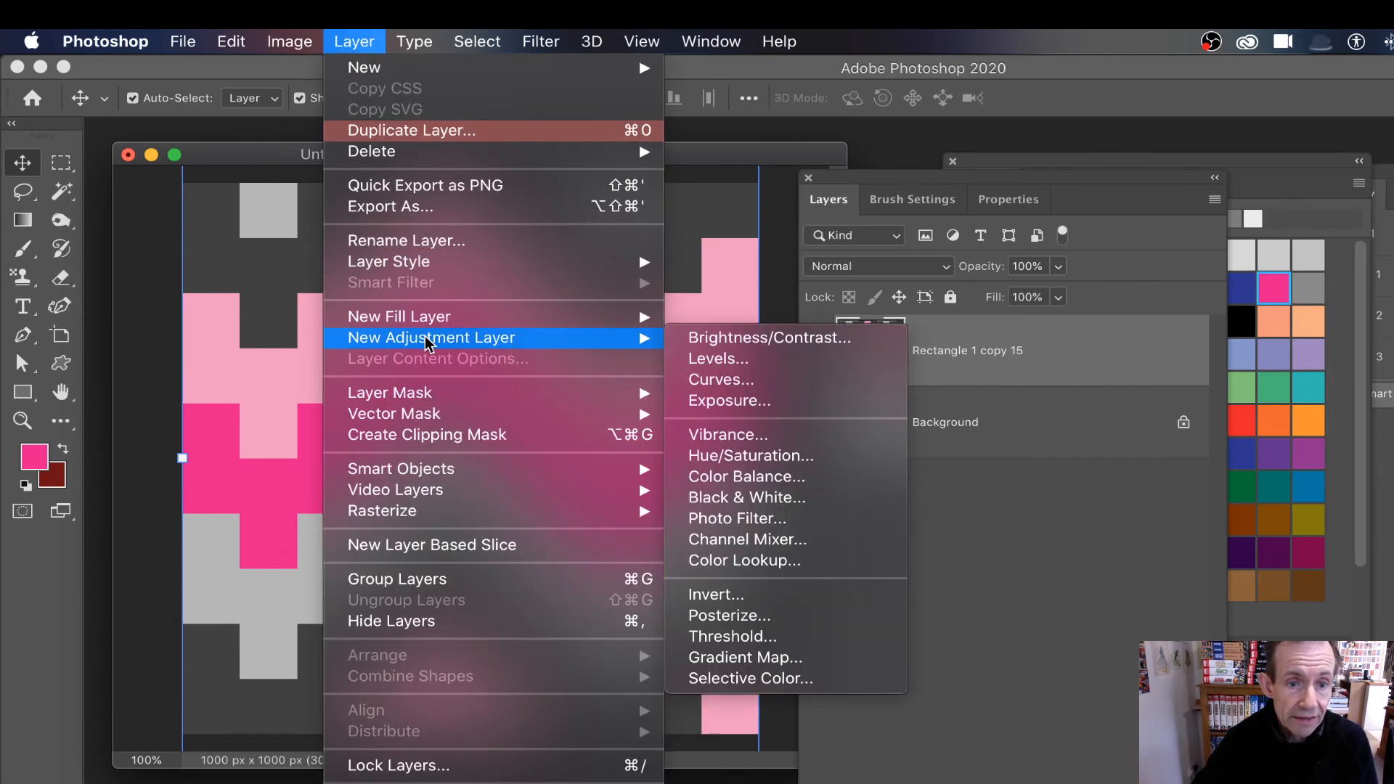
pyautogui.click(715, 456)
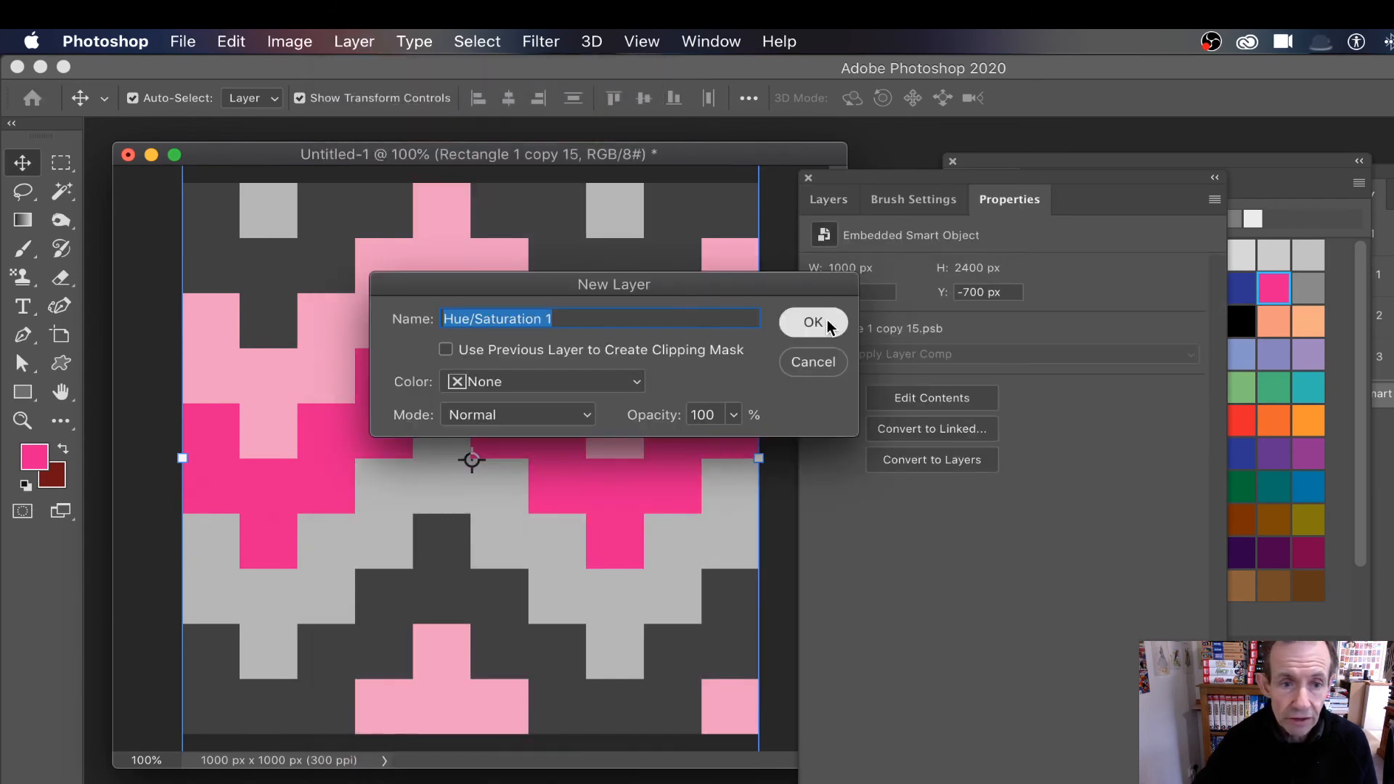
pyautogui.click(826, 320)
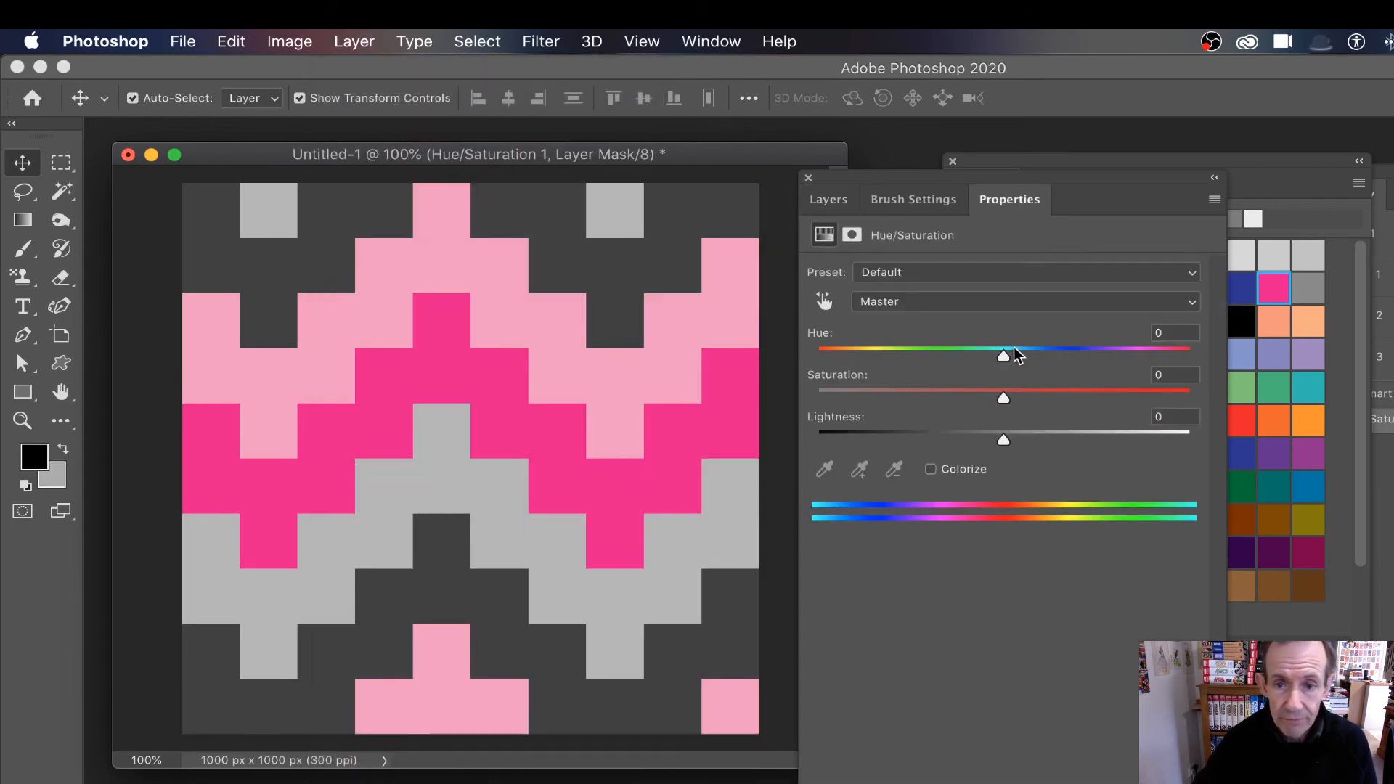
pyautogui.moveTo(1005, 356); pyautogui.dragTo(1166, 355)
pyautogui.moveTo(1061, 398); pyautogui.dragTo(1119, 399)
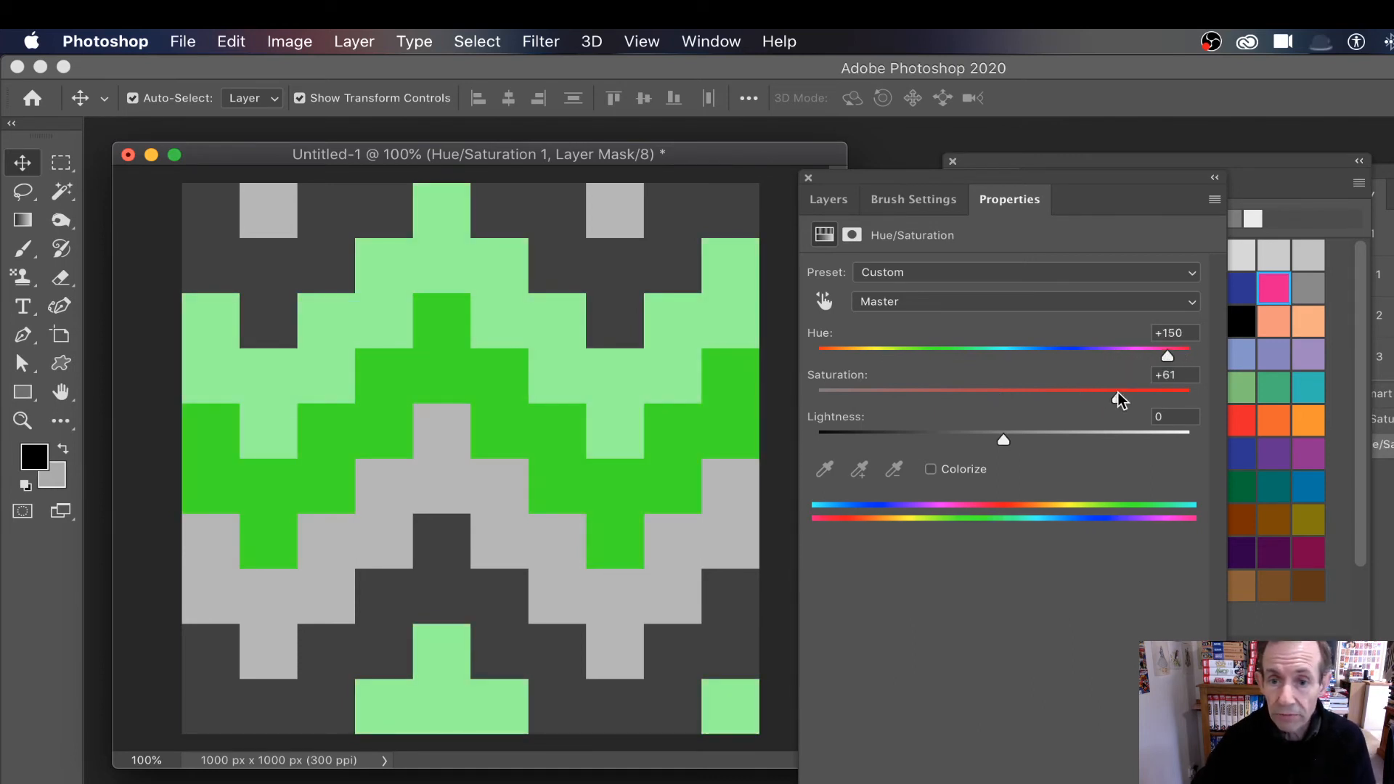
pyautogui.moveTo(1003, 440); pyautogui.dragTo(941, 442)
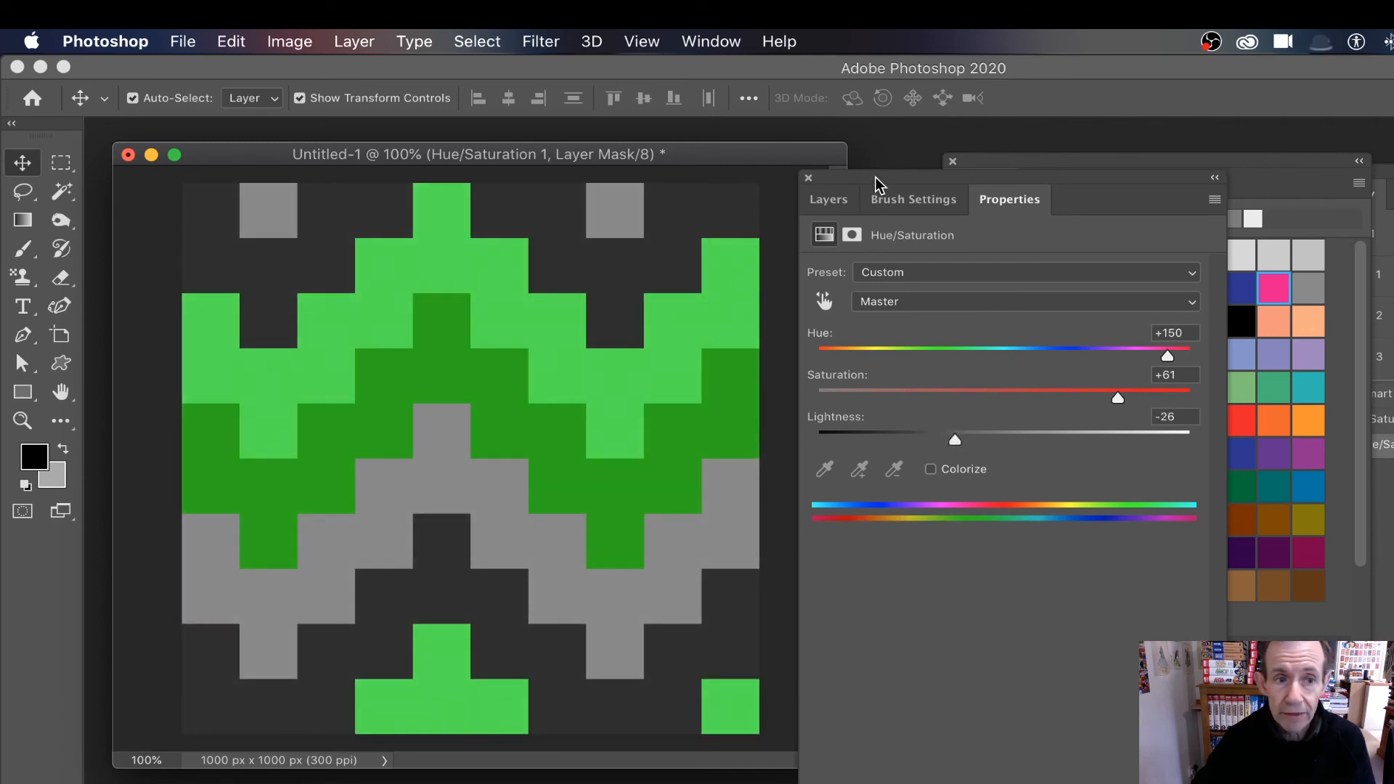
# Add a Black & White adjustment layer with Reds at -55, Yellows at 183 and Greens at 98
pyautogui.click(352, 44)
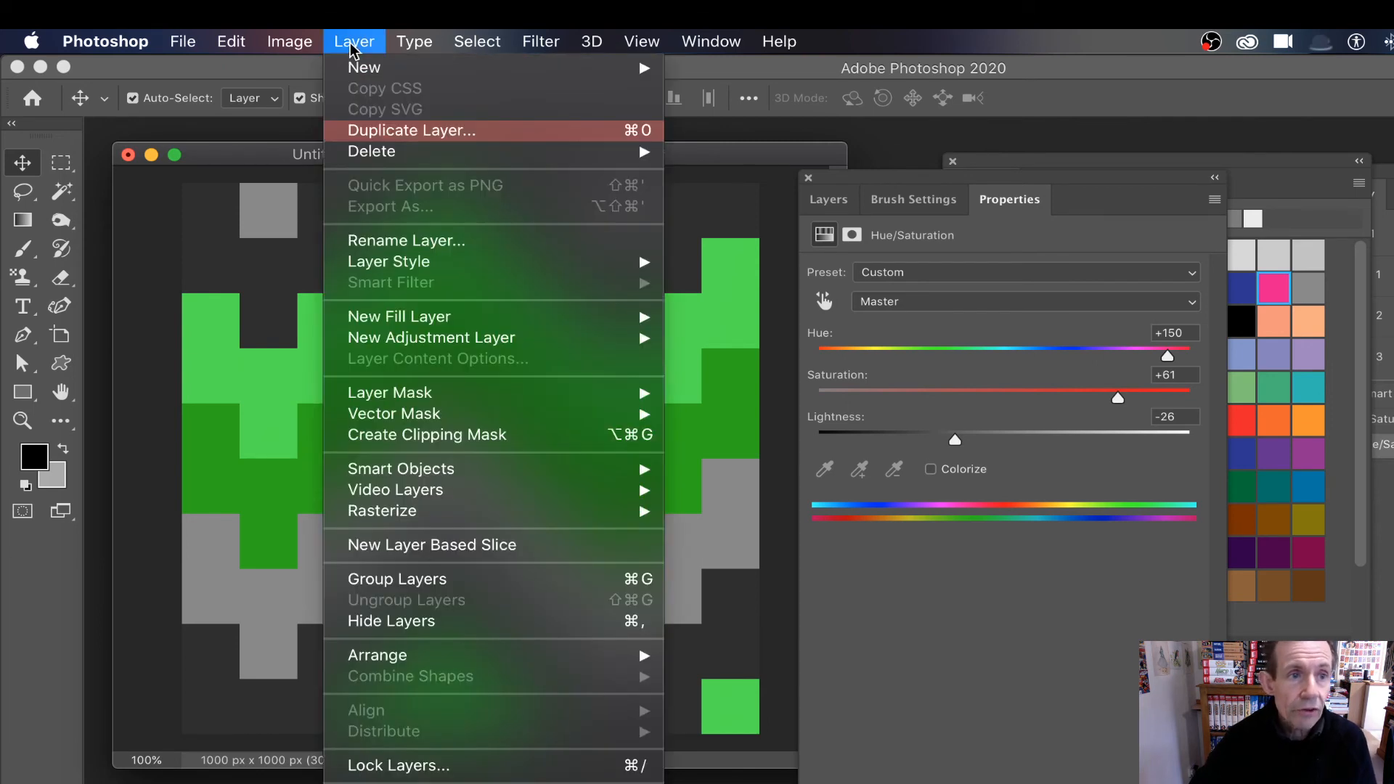
pyautogui.moveTo(439, 342)
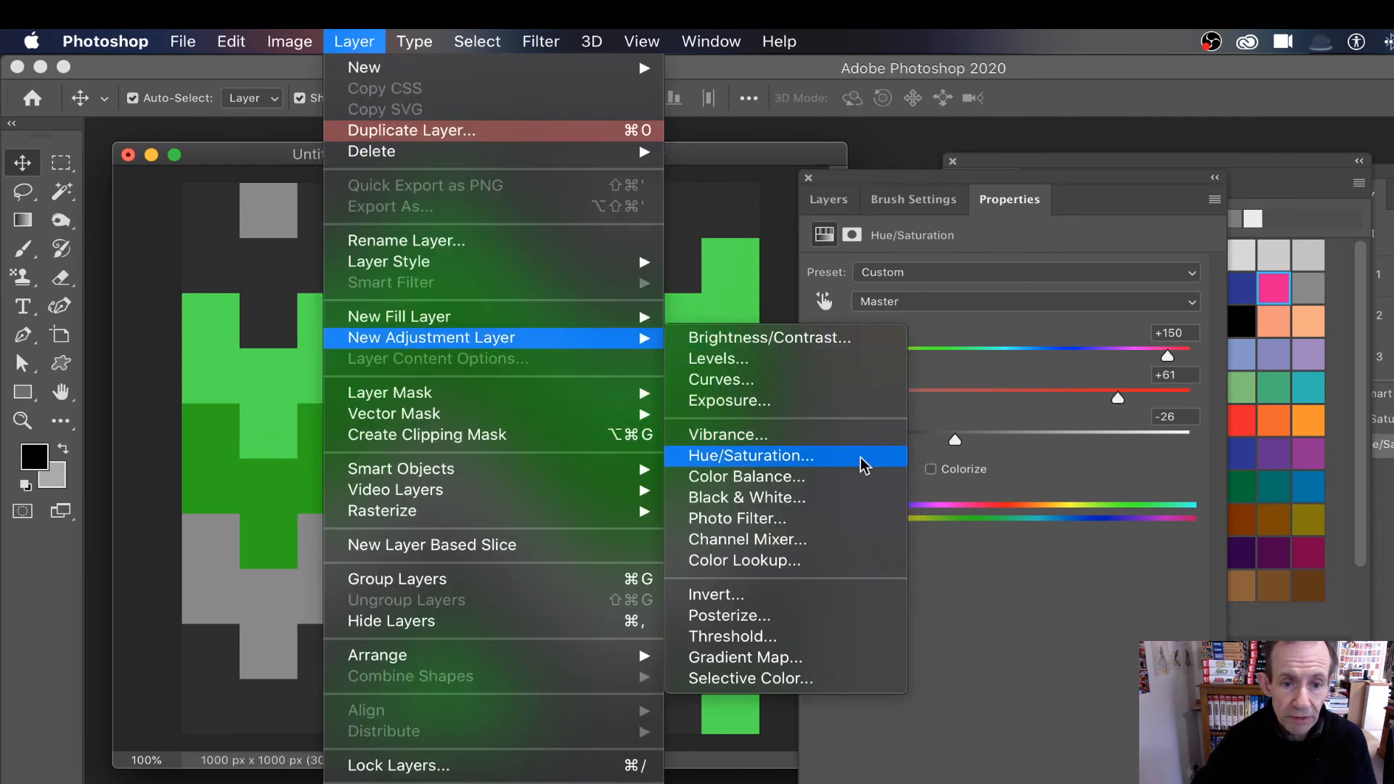
pyautogui.click(825, 499)
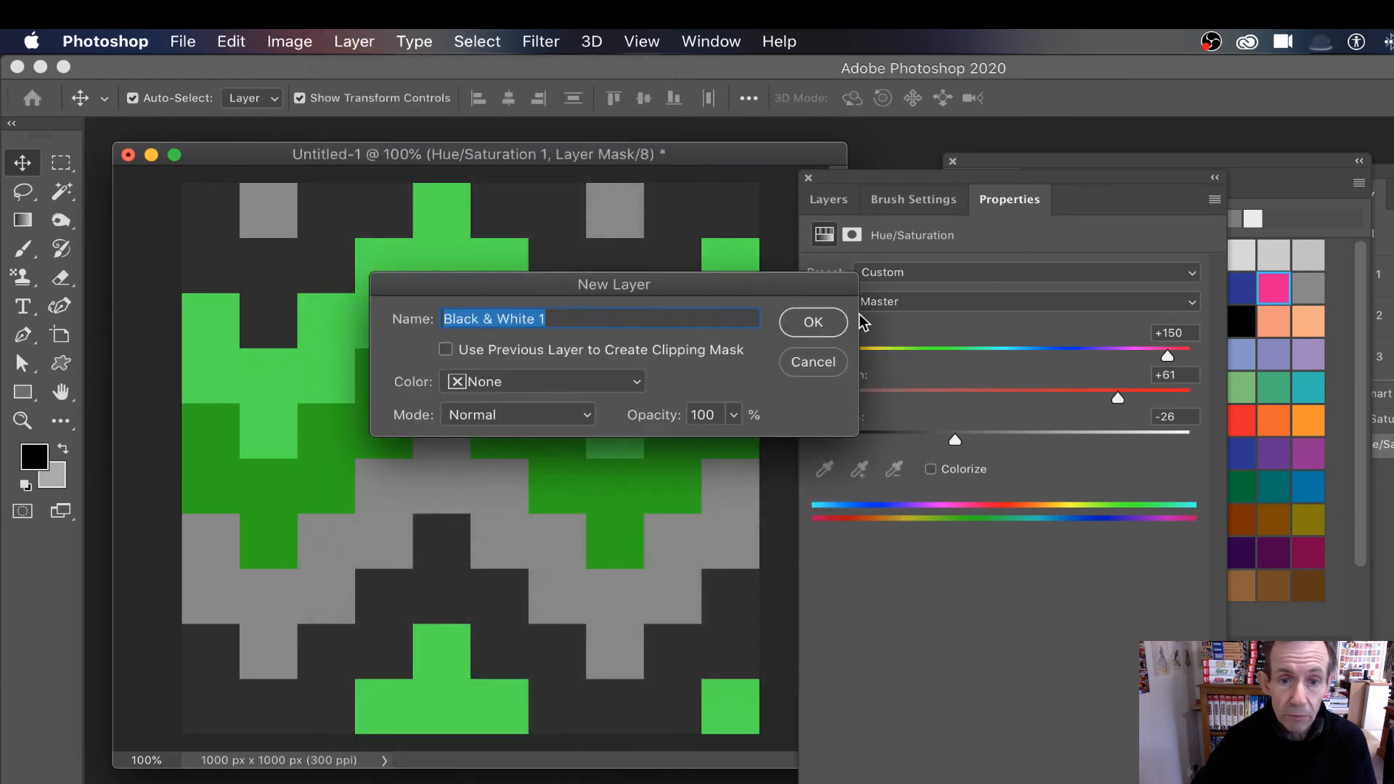
pyautogui.click(833, 323)
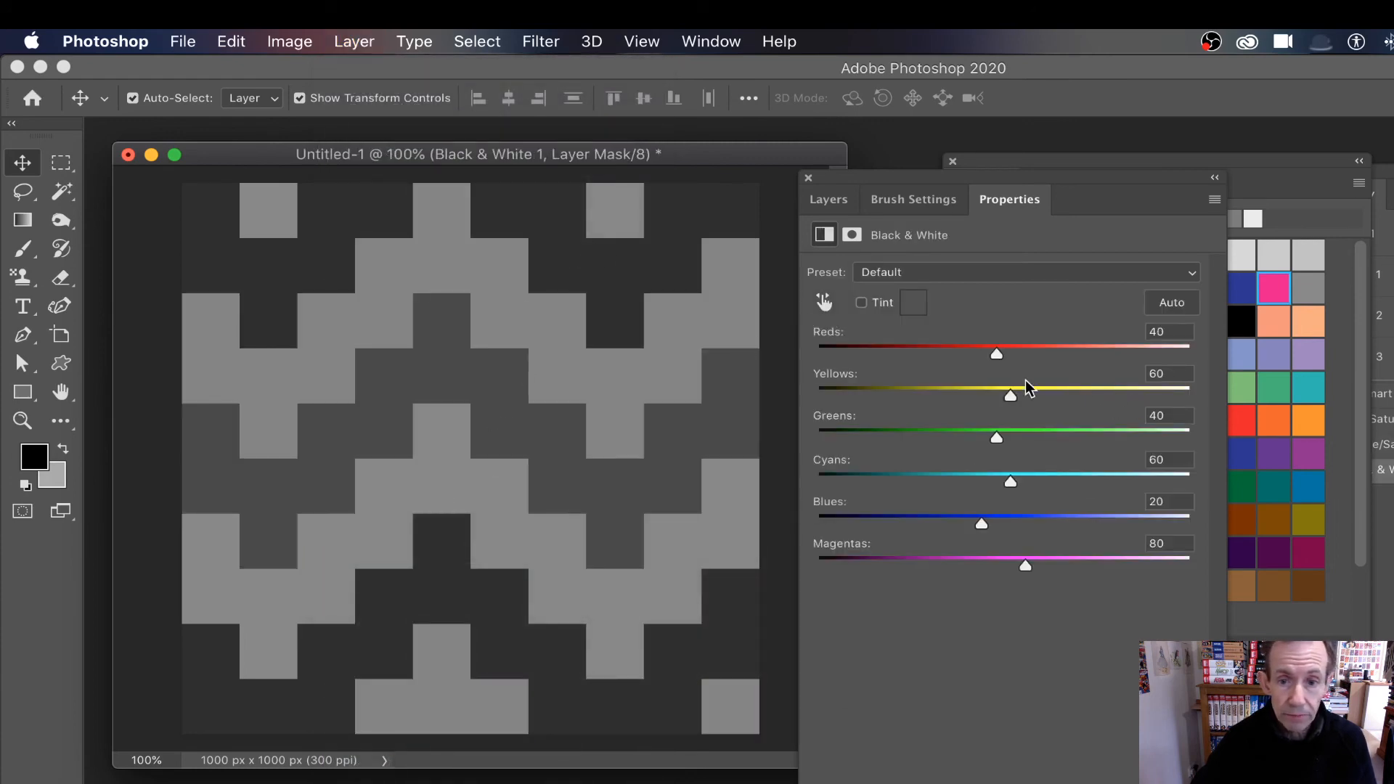
pyautogui.moveTo(997, 349); pyautogui.dragTo(927, 353)
pyautogui.moveTo(983, 395); pyautogui.dragTo(1103, 396)
pyautogui.moveTo(996, 439); pyautogui.dragTo(1038, 438)
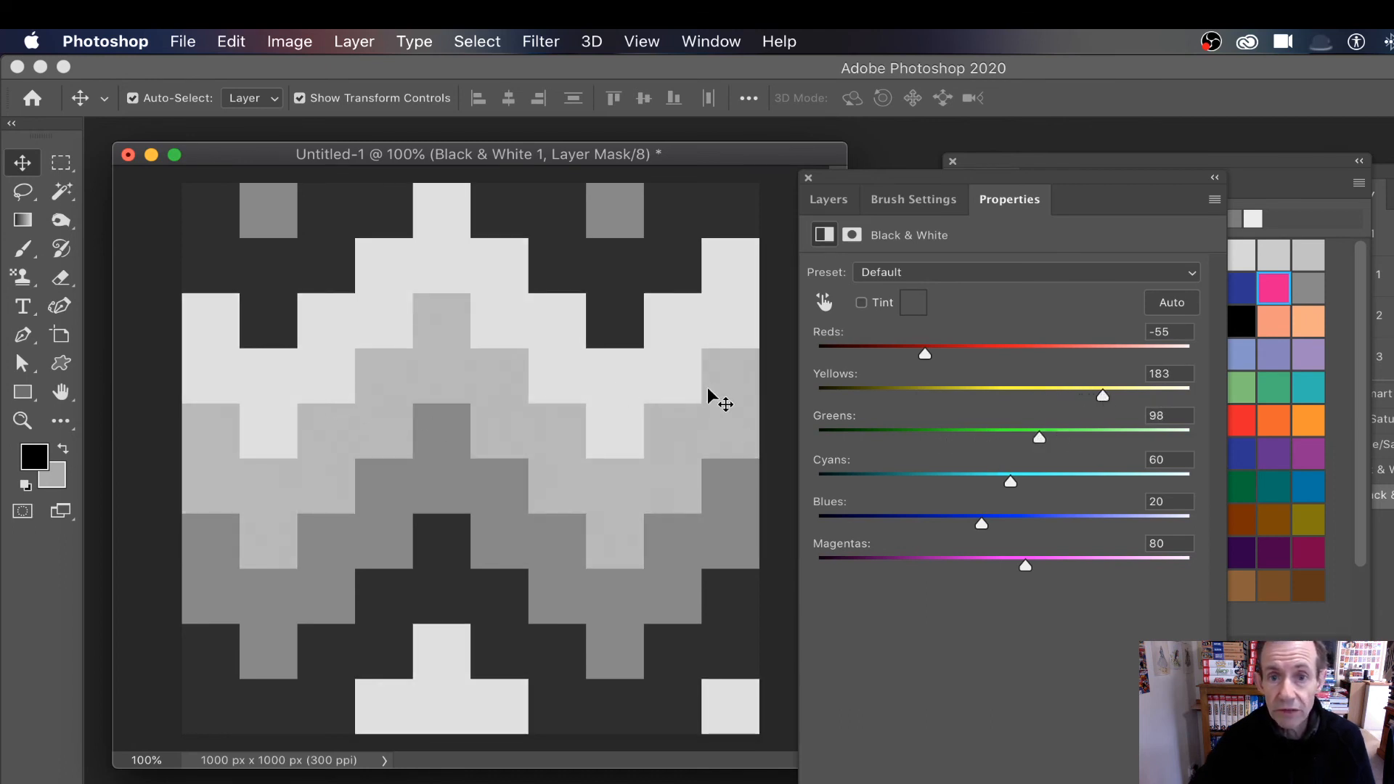
# Delete the Black & White 1 and Hue/Saturation 1 adjustment layers together
pyautogui.click(832, 201)
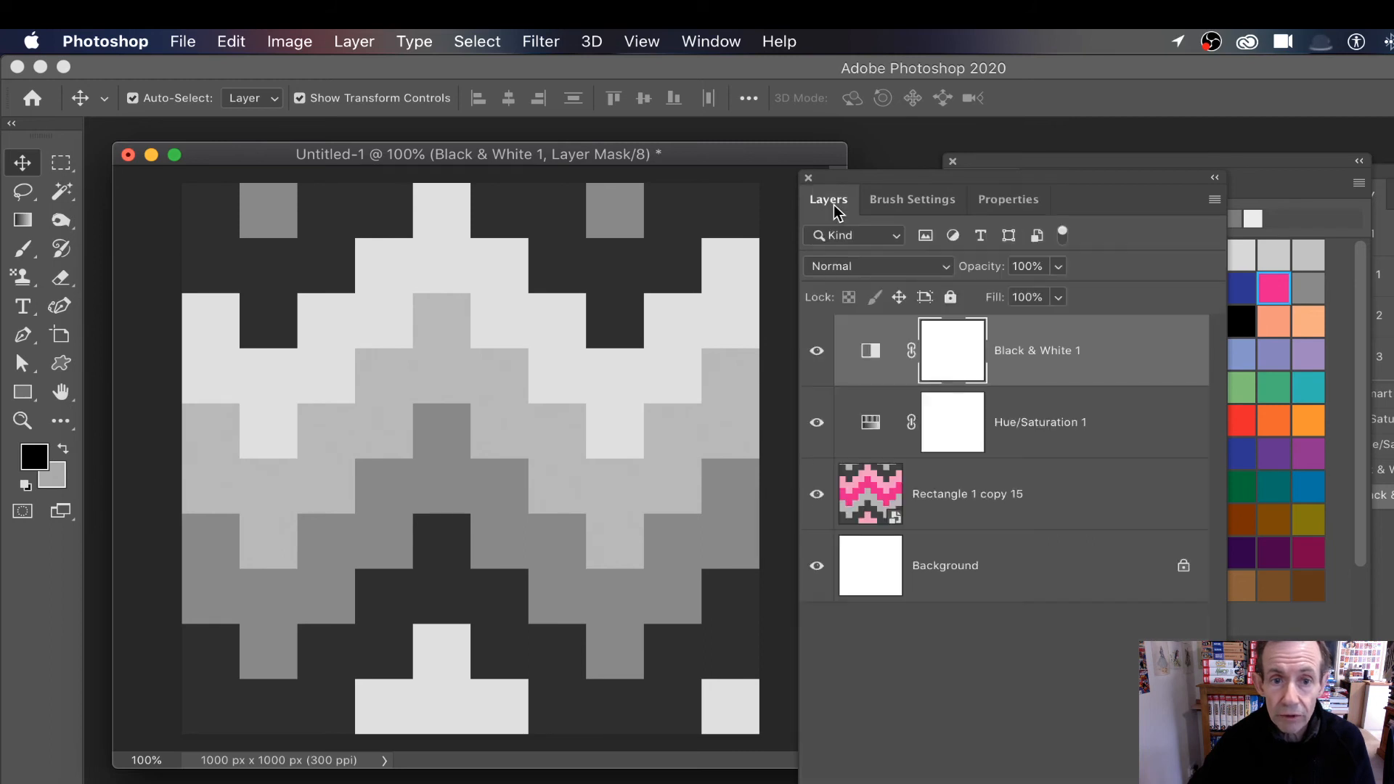
pyautogui.keyDown('shift'); pyautogui.click(1045, 420); pyautogui.keyUp('shift')
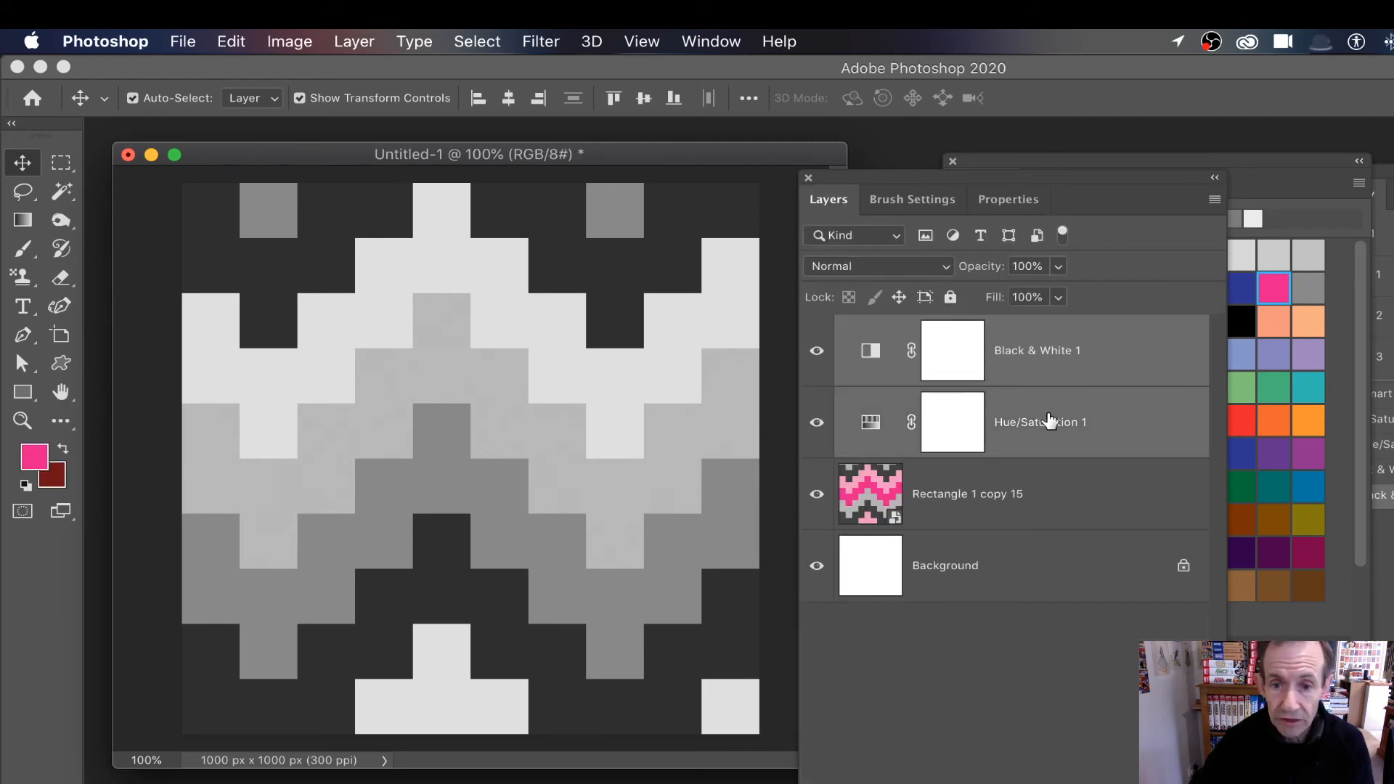
pyautogui.click(1205, 779)
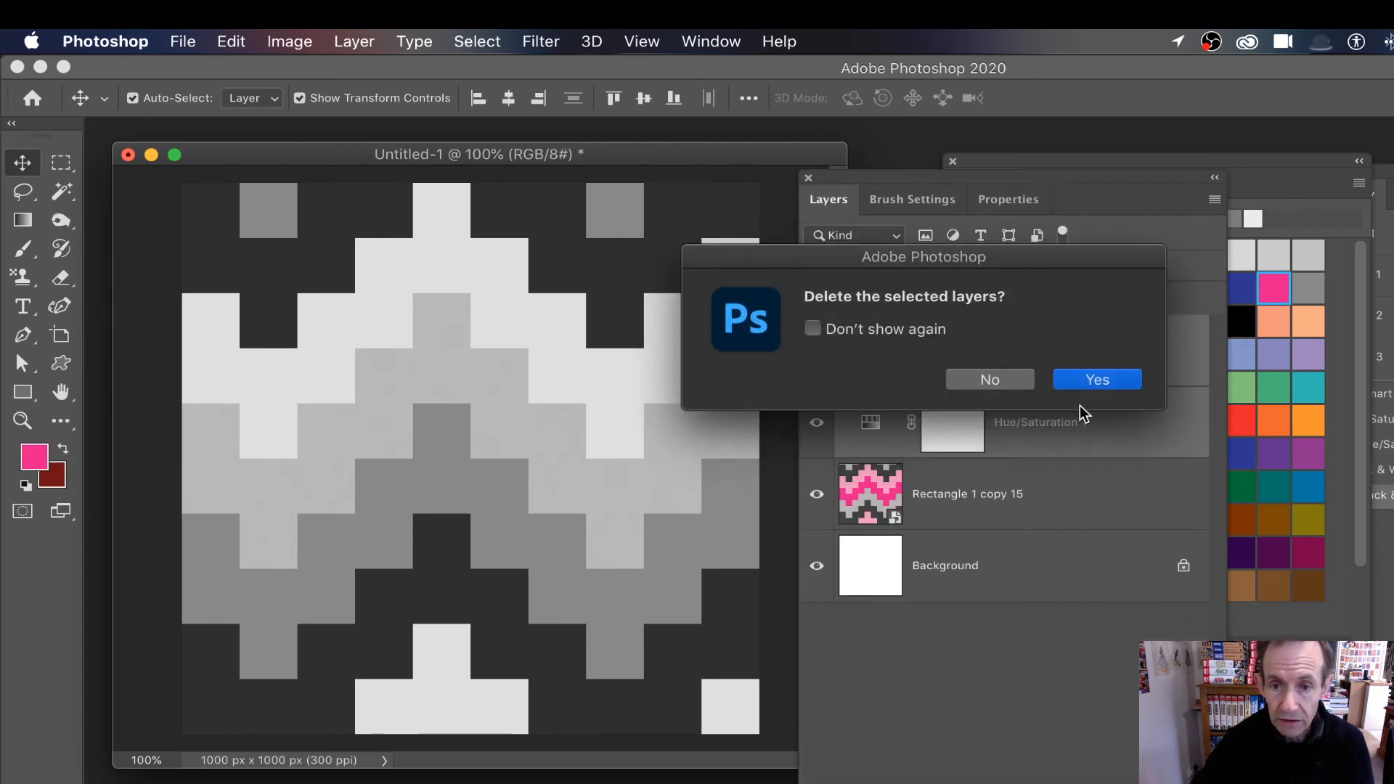
pyautogui.click(1087, 386)
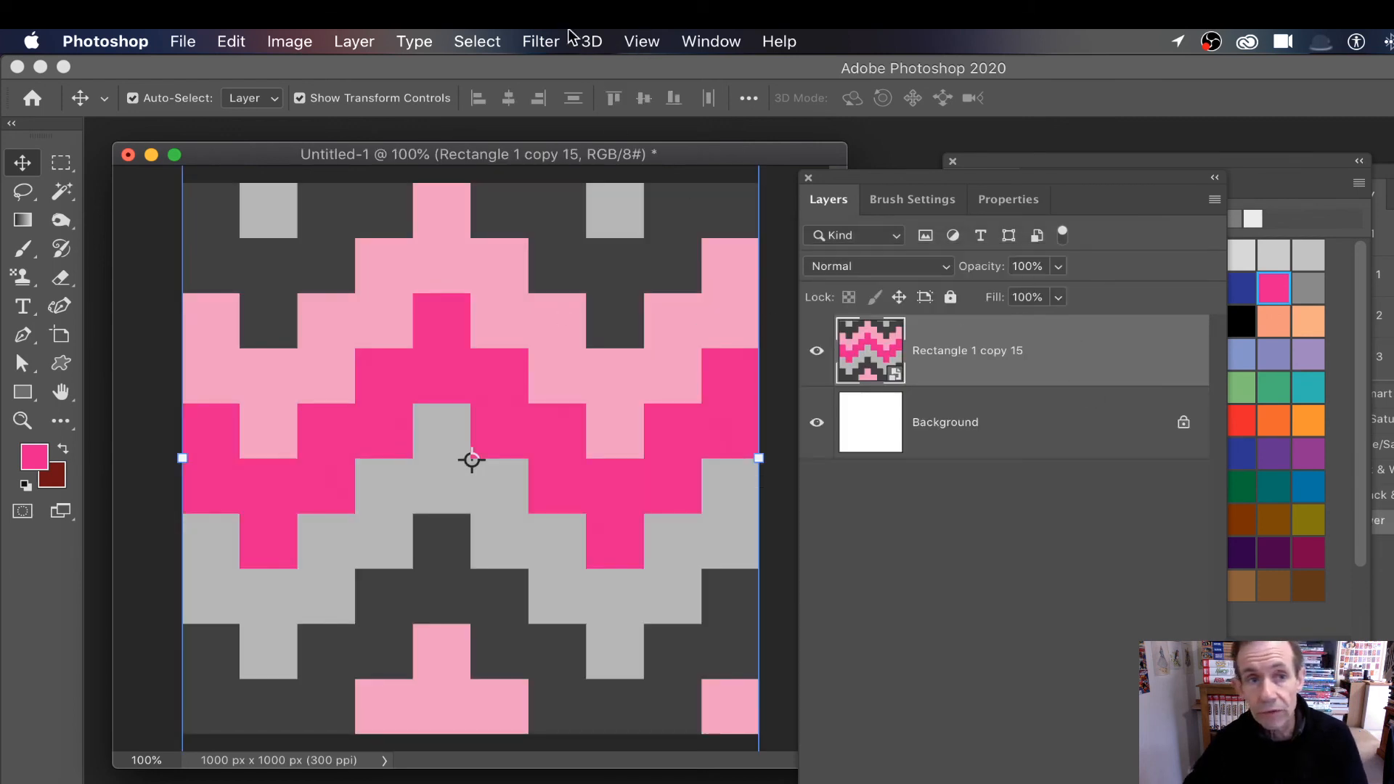
# Try warping the pattern smart object with the Liquify filter, and undo the filter
pyautogui.click(538, 41)
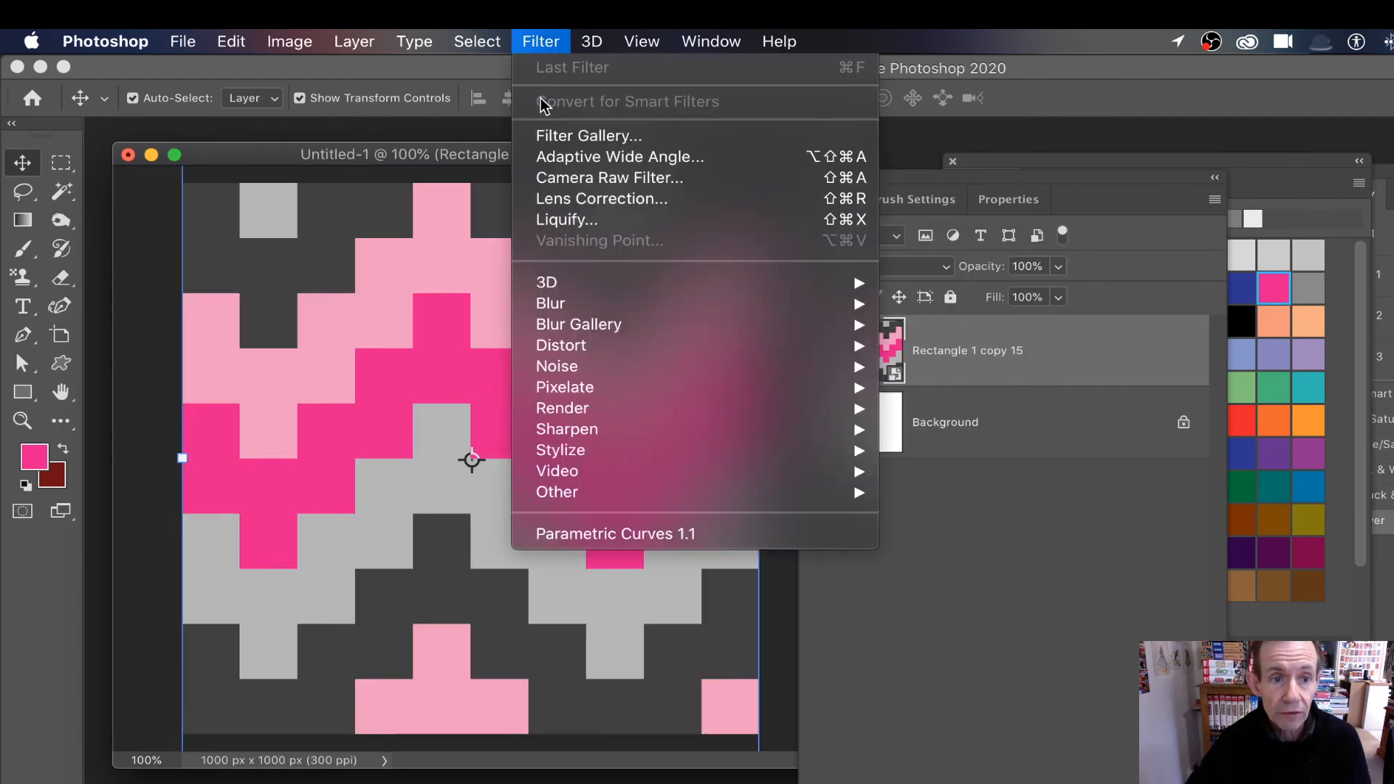
pyautogui.click(573, 219)
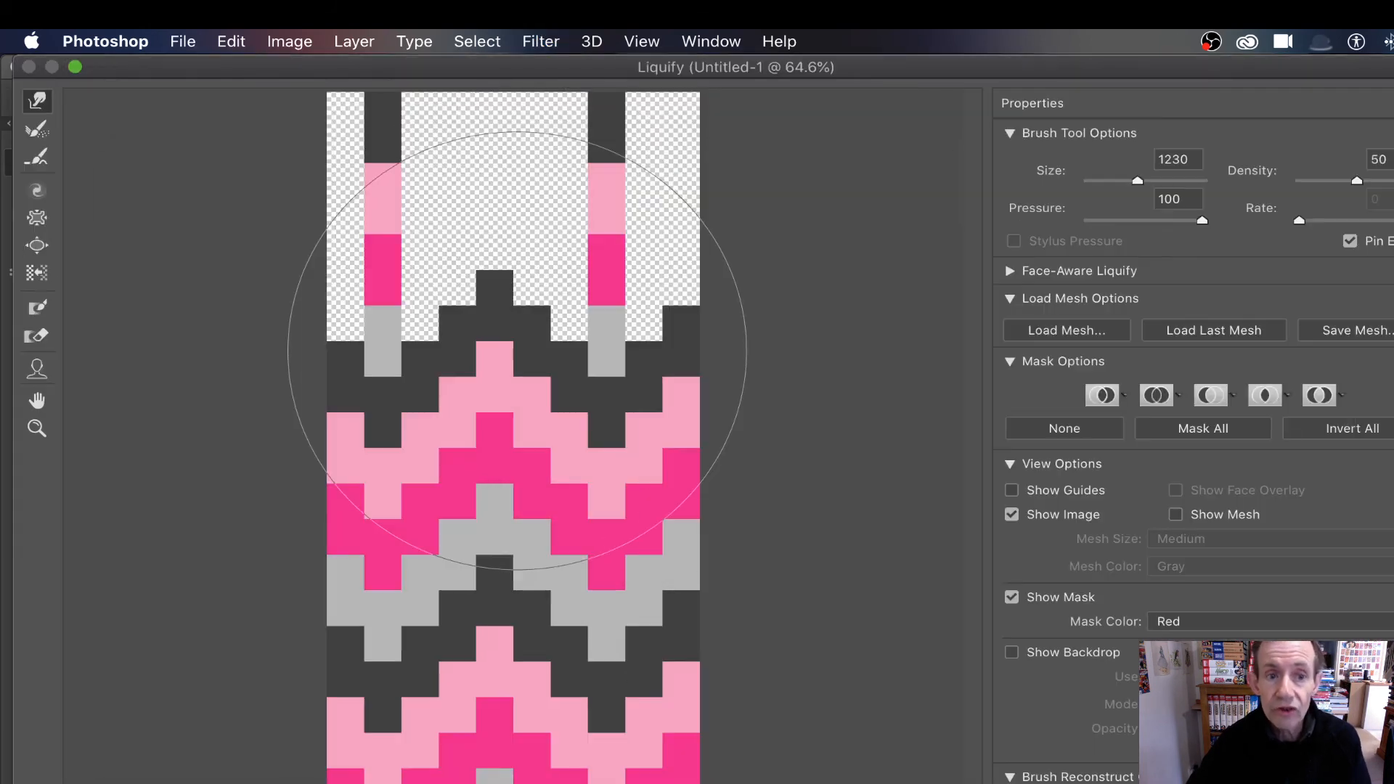
pyautogui.moveTo(556, 715)
pyautogui.mouseDown()
pyautogui.moveTo(498, 548)
pyautogui.moveTo(478, 529)
pyautogui.moveTo(306, 548)
pyautogui.moveTo(286, 532)
pyautogui.moveTo(538, 571)
pyautogui.moveTo(700, 374)
pyautogui.moveTo(716, 389)
pyautogui.mouseUp()
pyautogui.press('Return')
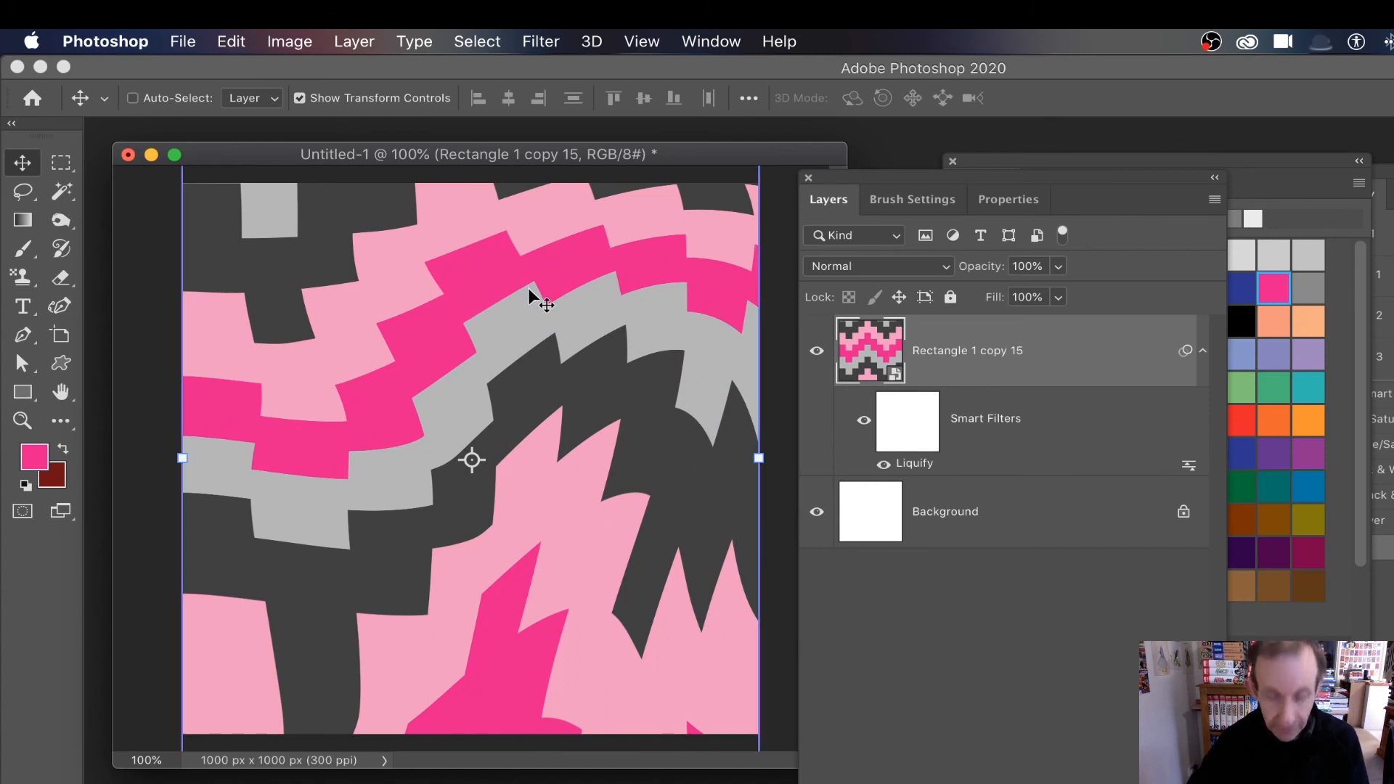
pyautogui.press('super+z')
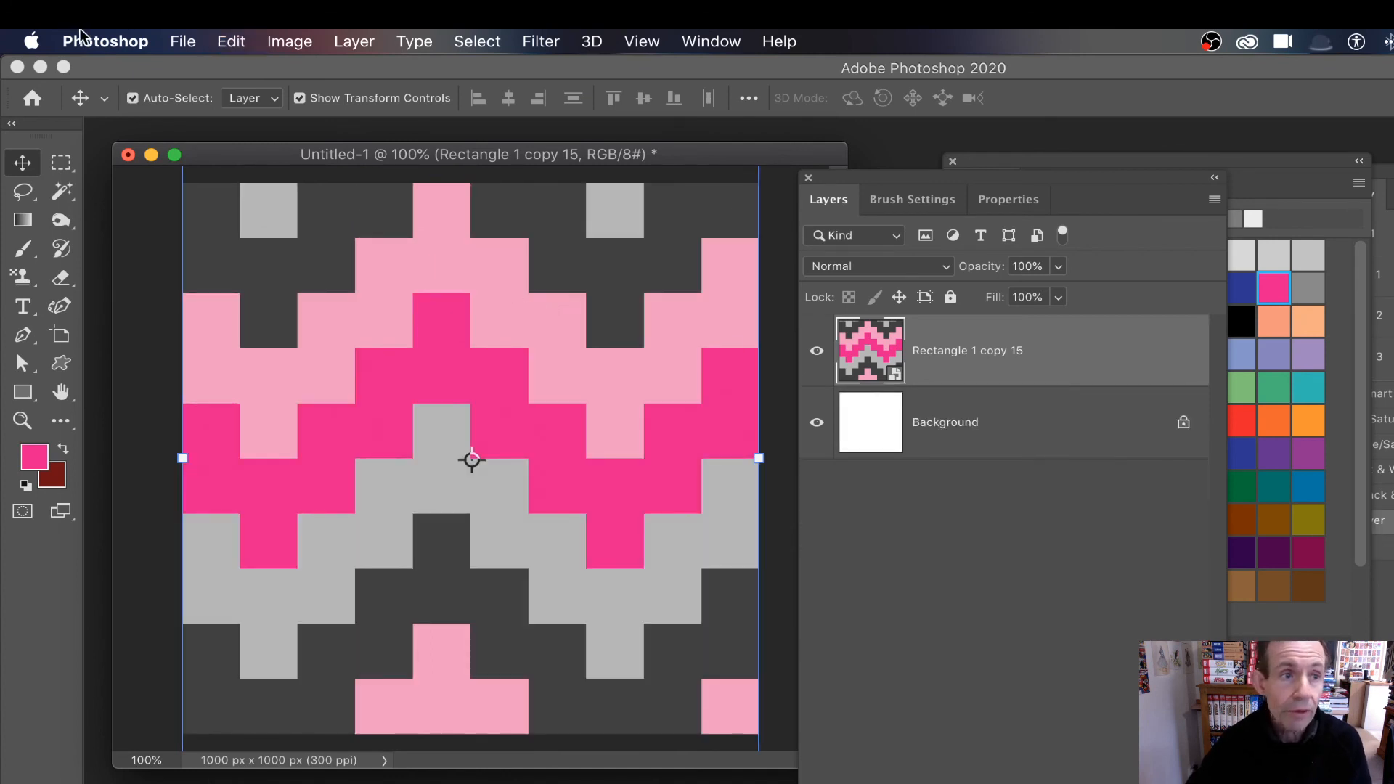
# Transform the pattern layer by scaling it to 142.70% width and 109.67% height, and reposition it on the canvas
pyautogui.click(240, 38)
pyautogui.moveTo(360, 555)
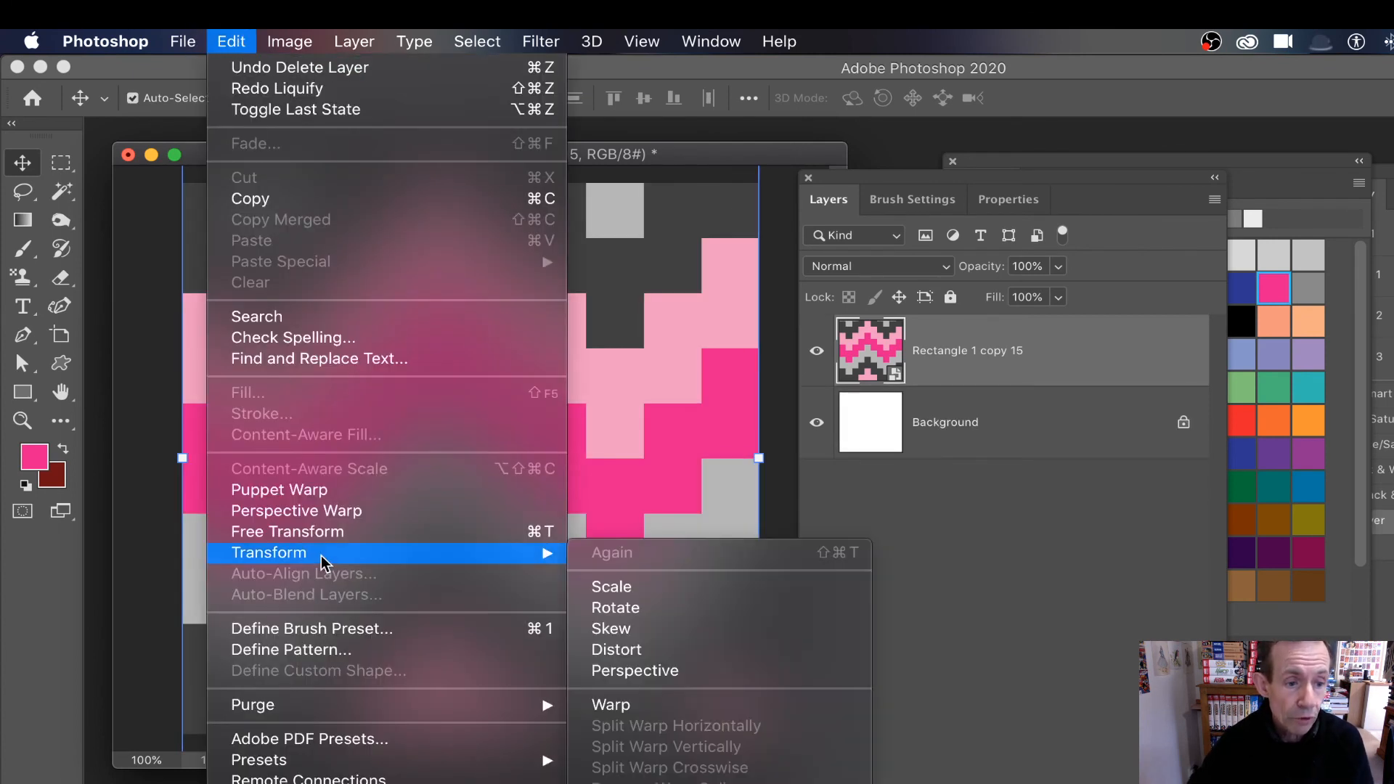
pyautogui.click(604, 587)
pyautogui.moveTo(265, 263); pyautogui.dragTo(404, 428)
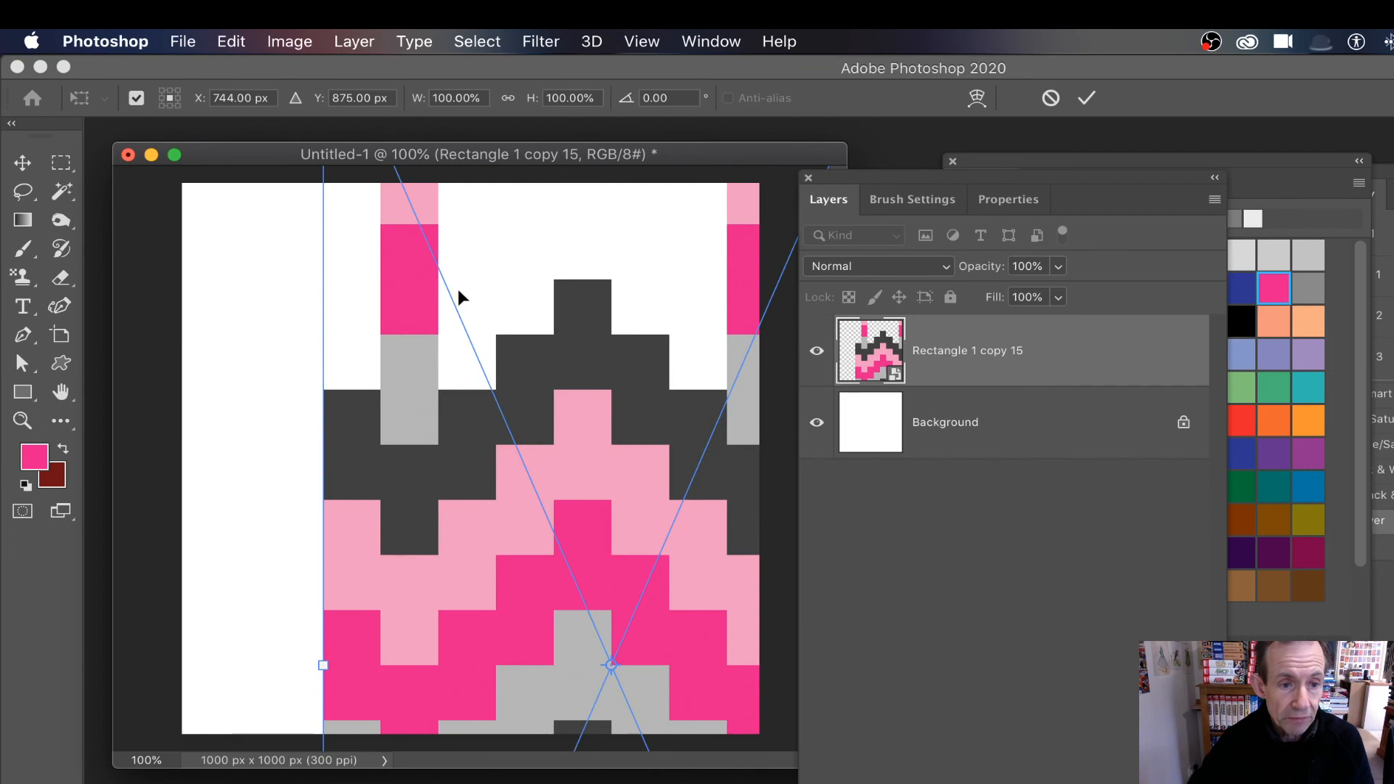
pyautogui.moveTo(396, 304); pyautogui.dragTo(400, 626)
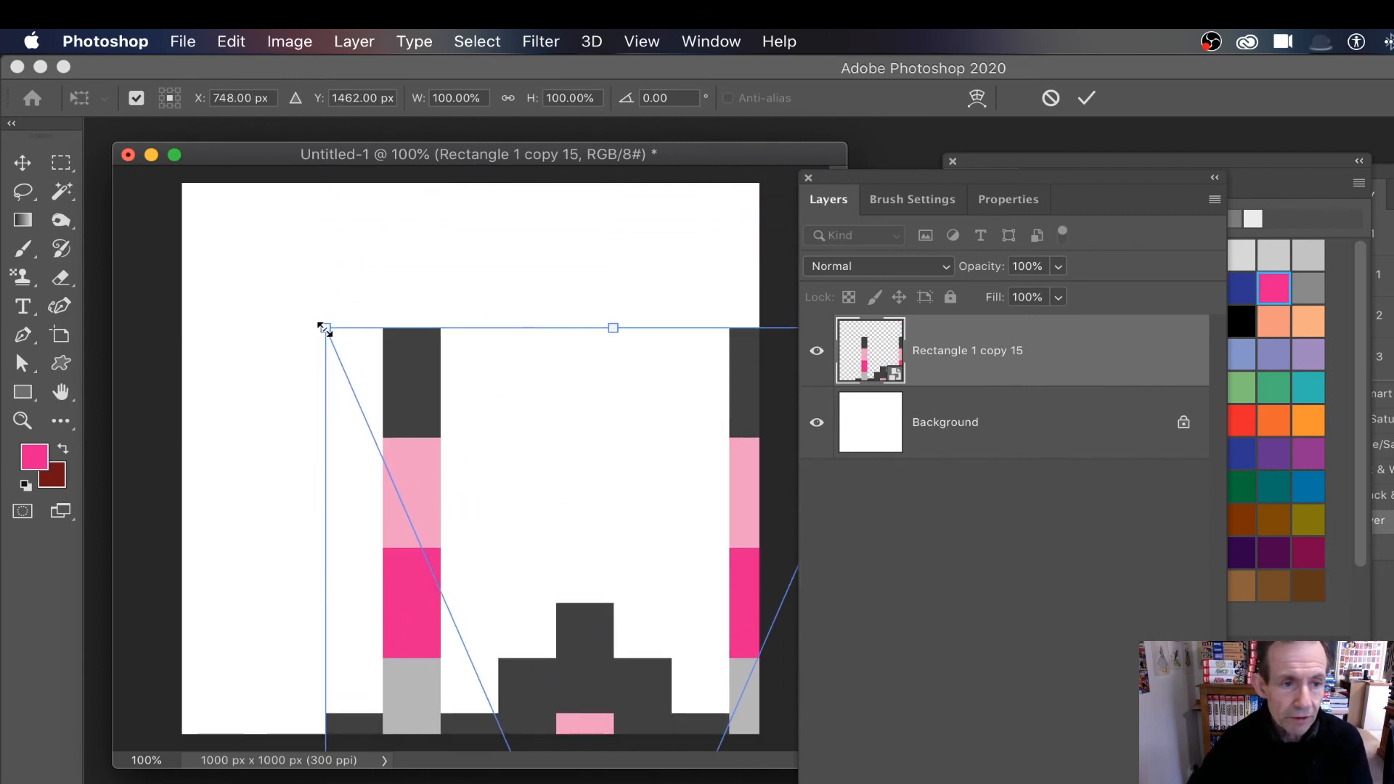
pyautogui.moveTo(325, 327); pyautogui.dragTo(35, 191)
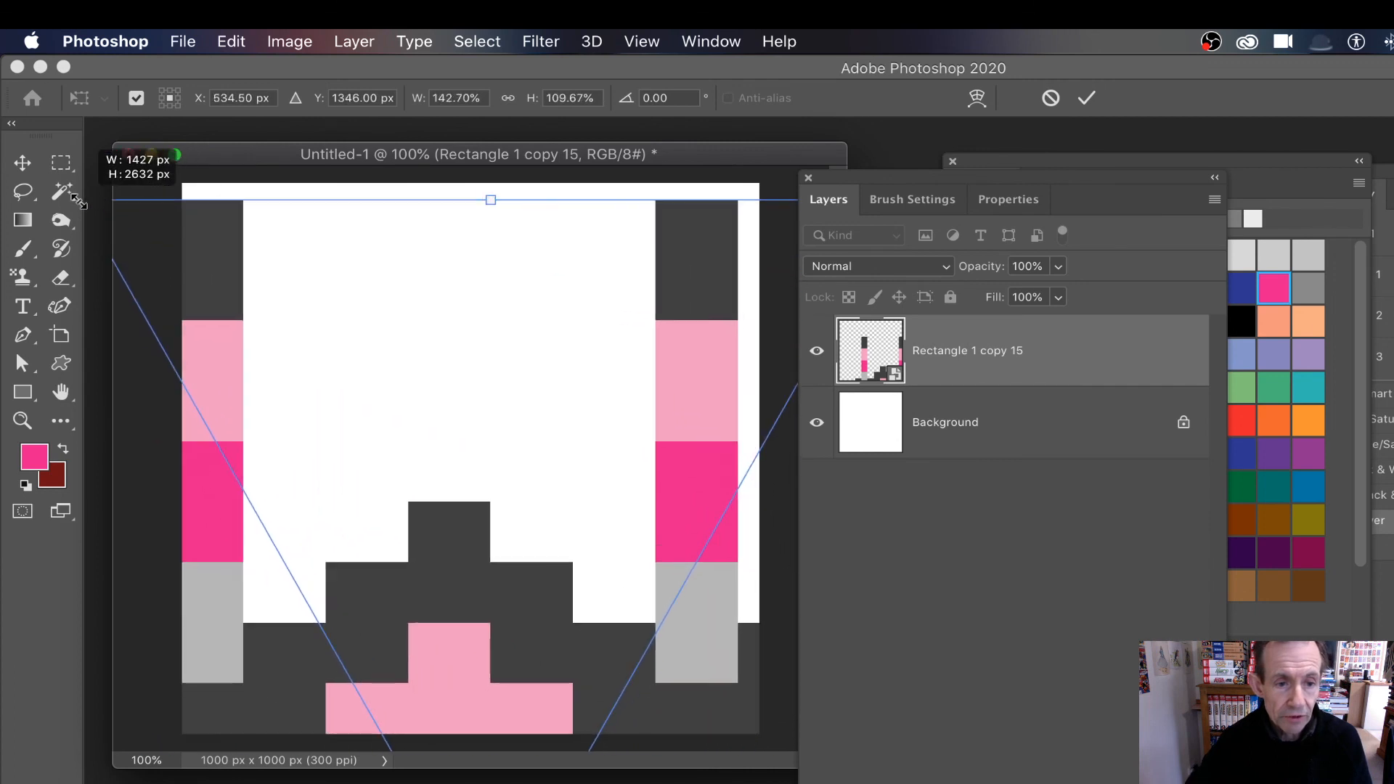
pyautogui.moveTo(455, 598); pyautogui.dragTo(612, 347)
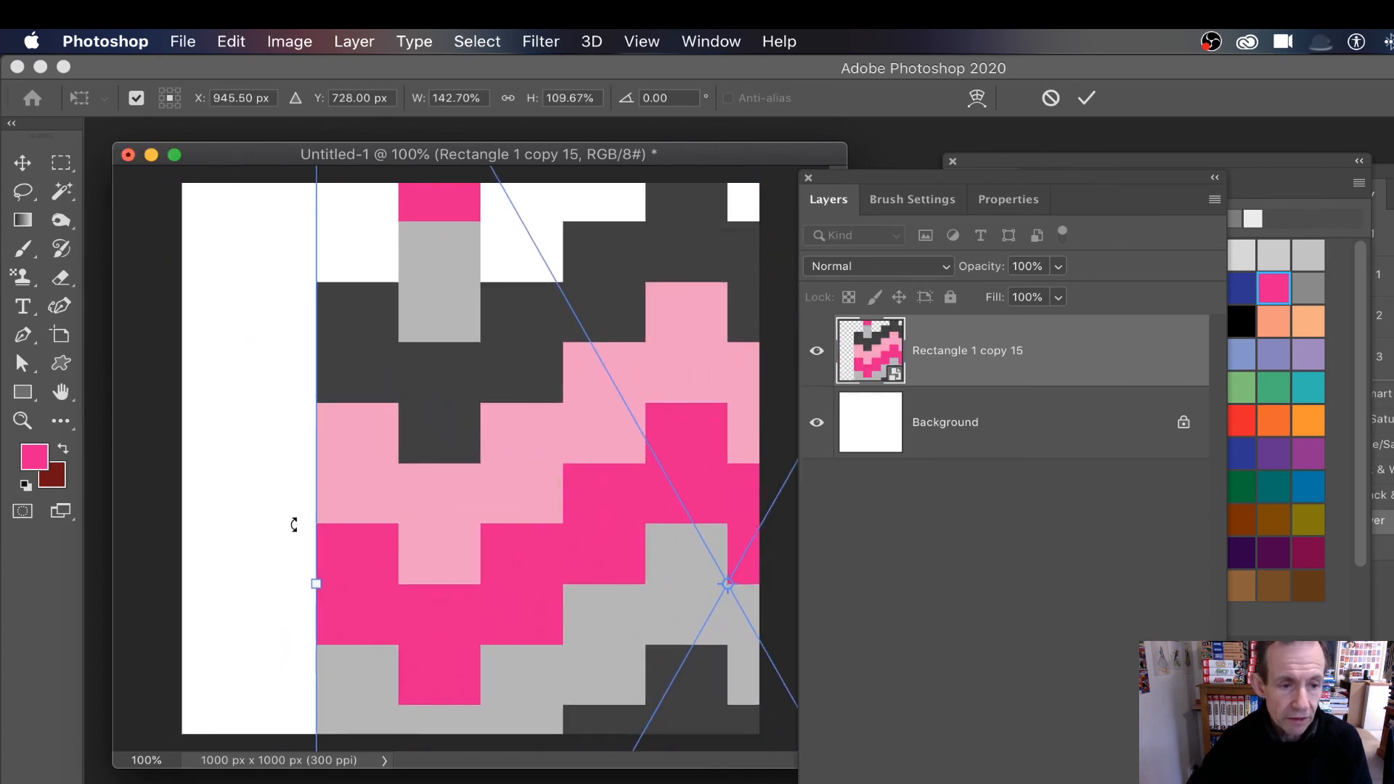
# Rotate the pattern by about 33.29°, move it to cover the canvas, and undo the whole transform
pyautogui.moveTo(327, 482); pyautogui.dragTo(419, 336)
pyautogui.moveTo(551, 456); pyautogui.dragTo(380, 283)
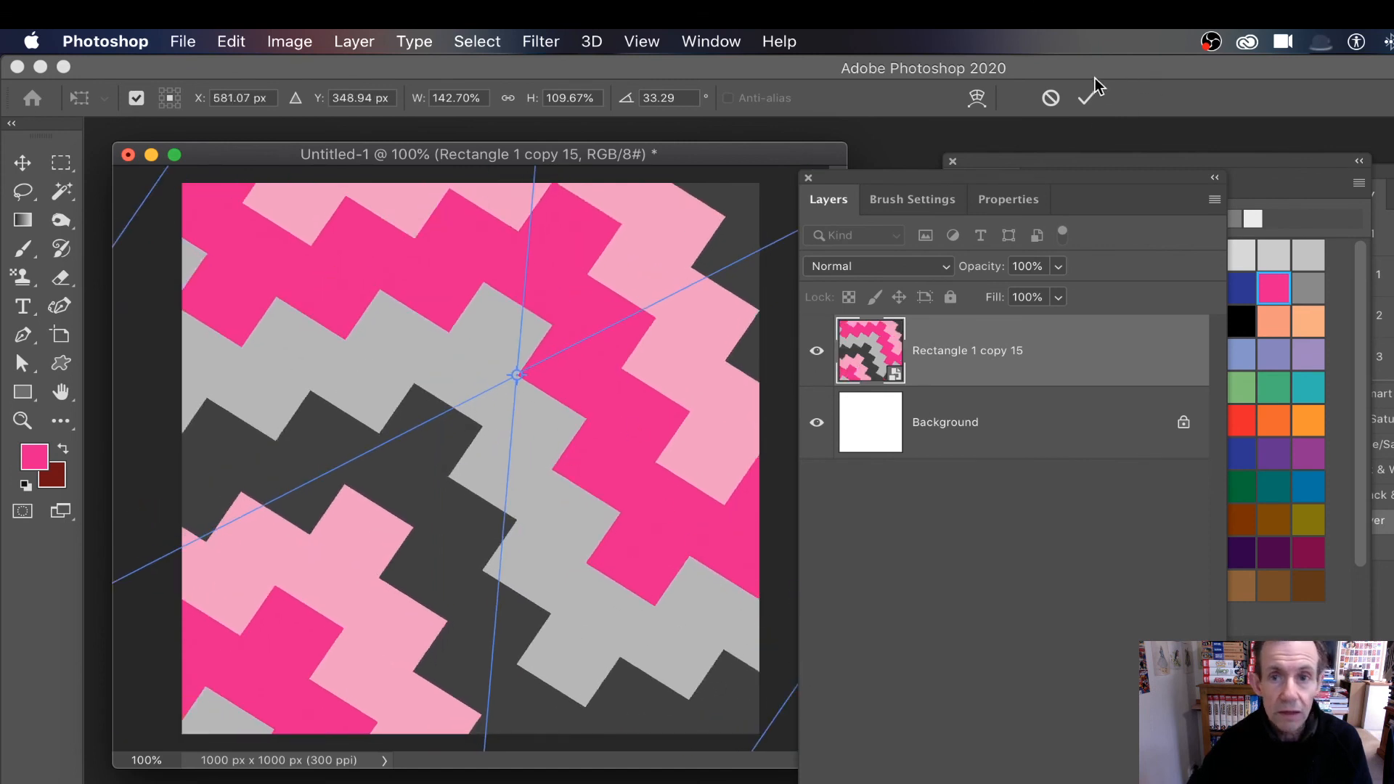
pyautogui.click(1081, 97)
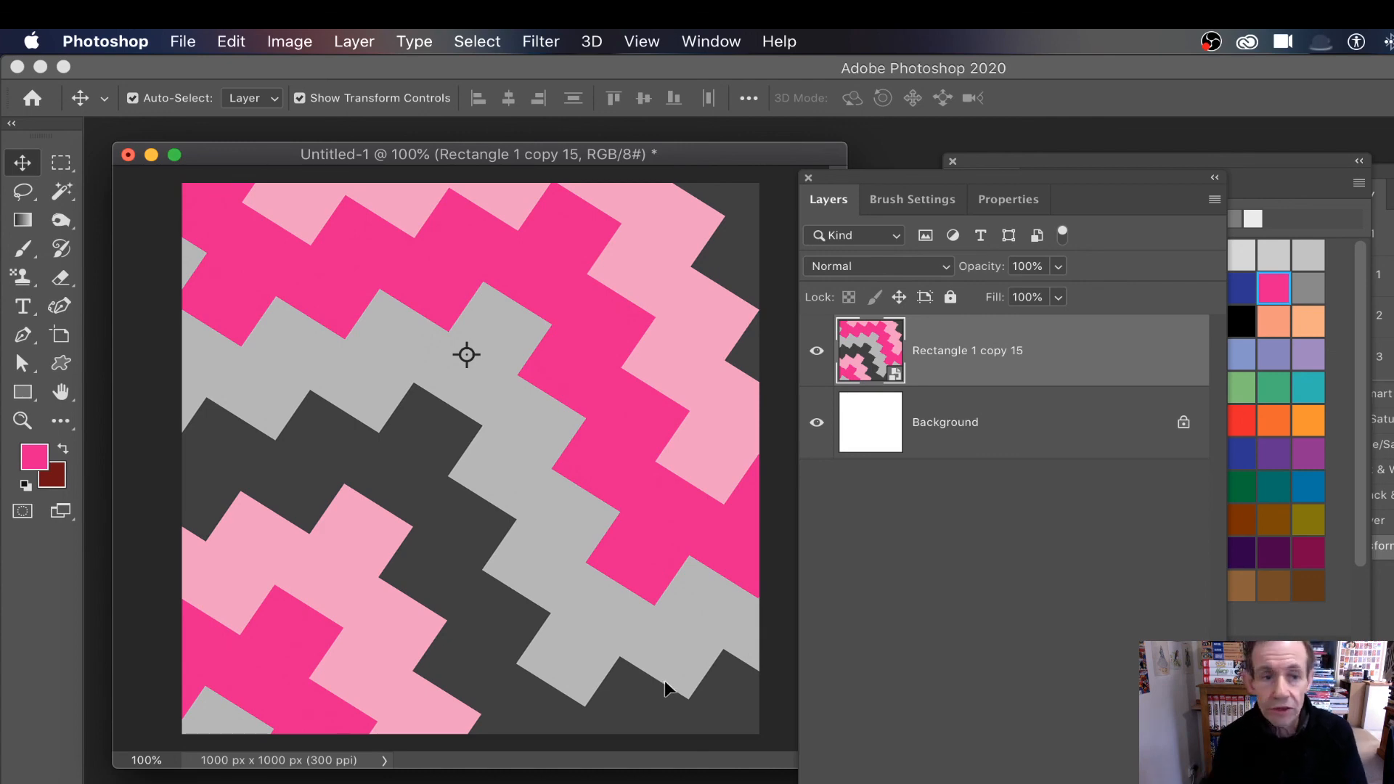
pyautogui.click(239, 40)
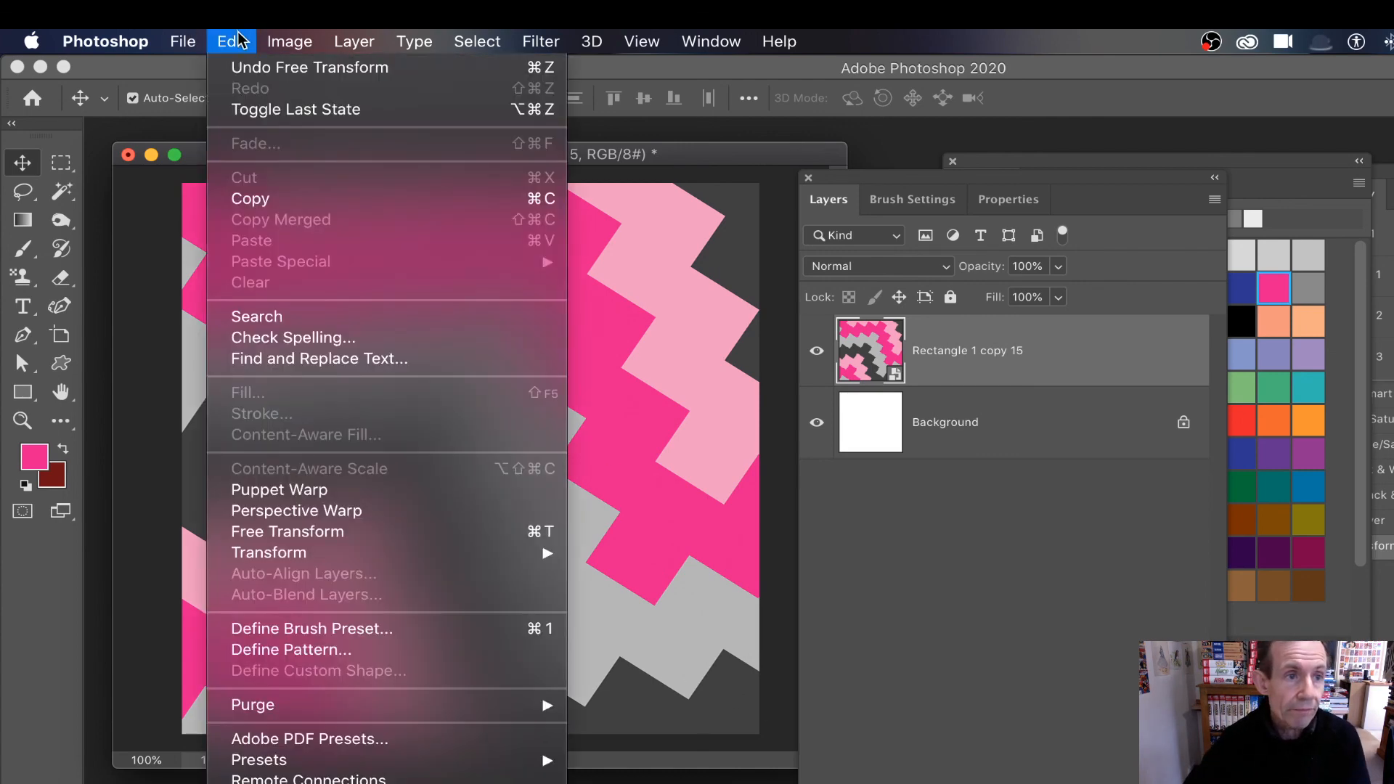
pyautogui.click(247, 68)
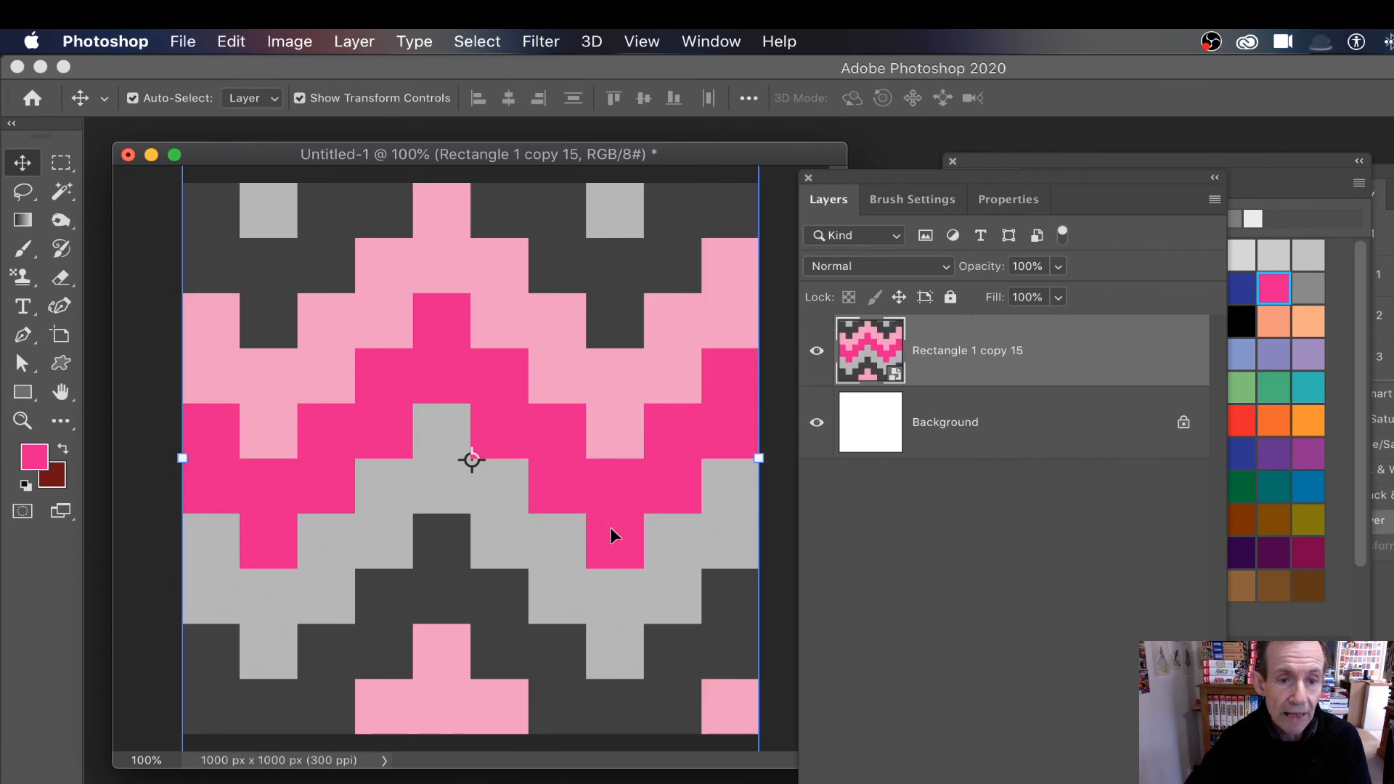